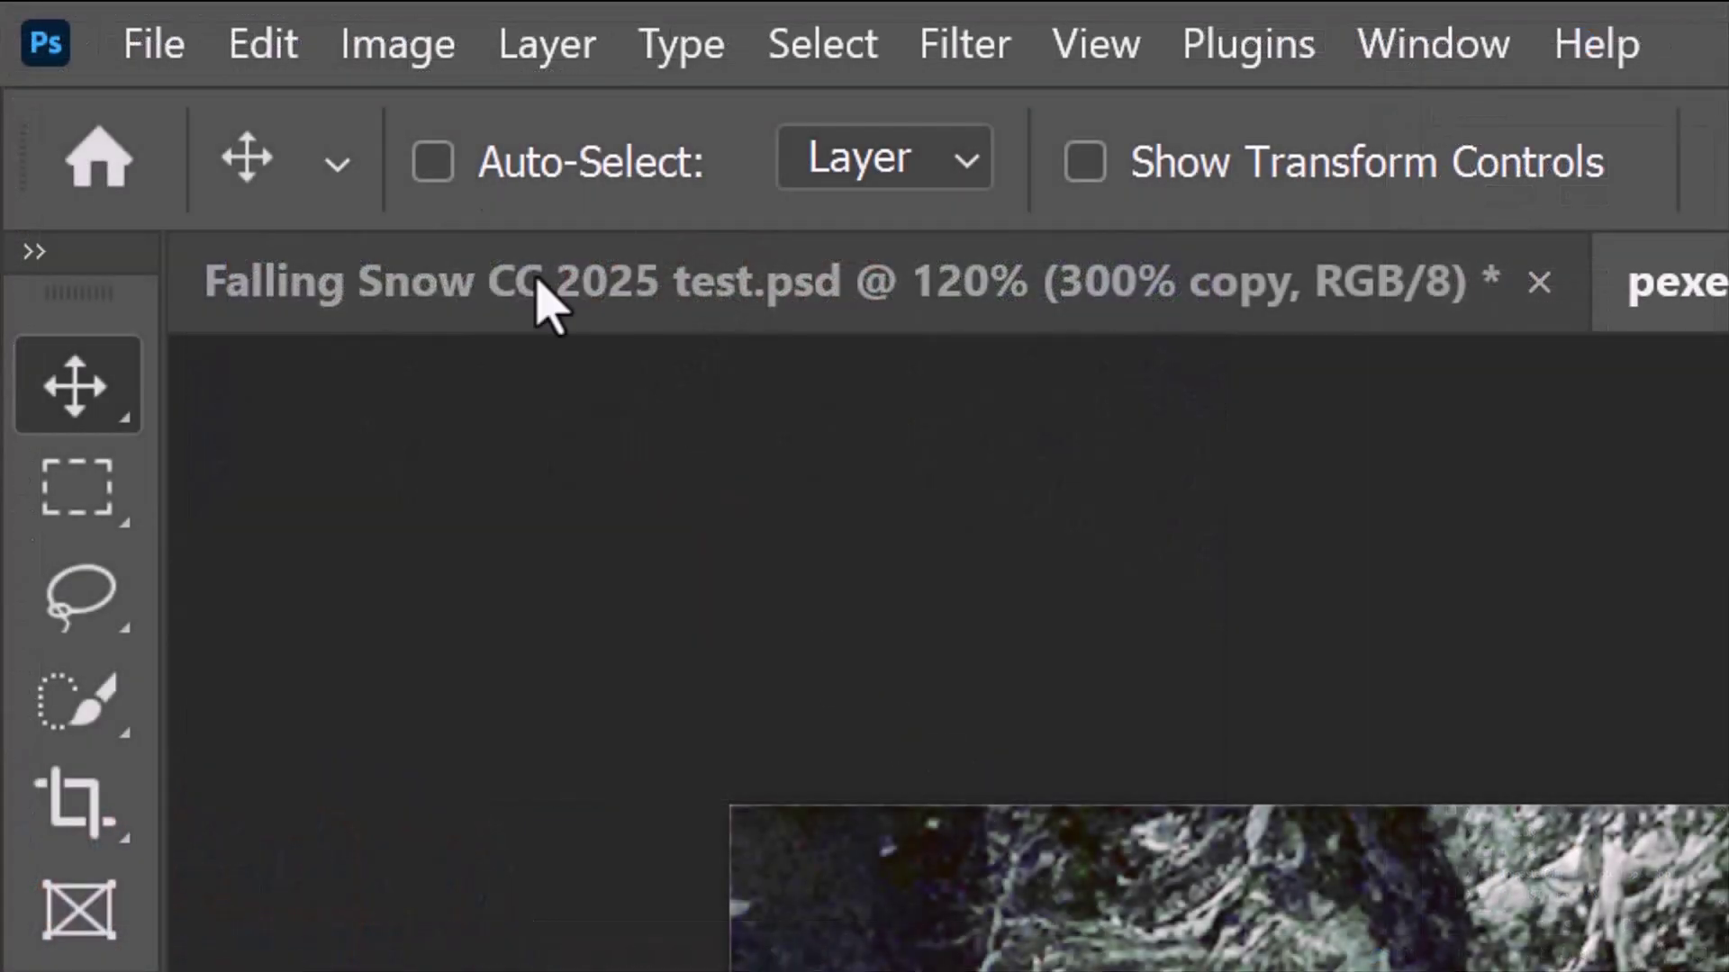
# Check the image size, then add a black-filled Layer 1 and convert it to a smart object
pyautogui.click(100, 11)
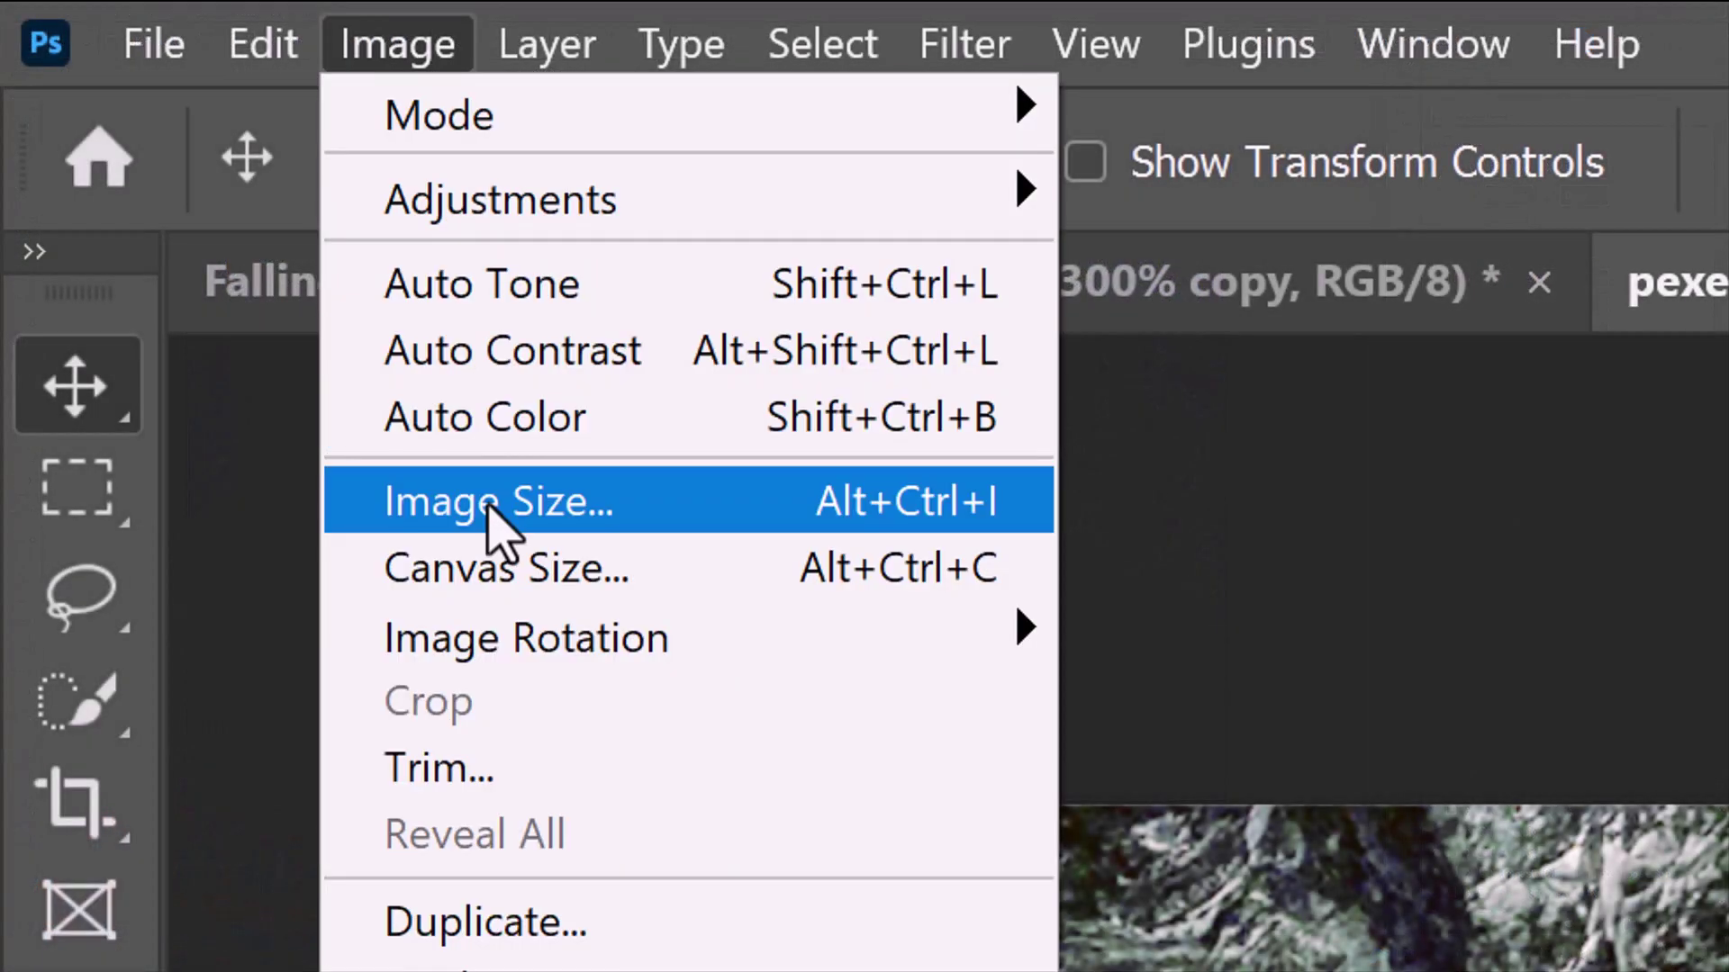
pyautogui.click(497, 502)
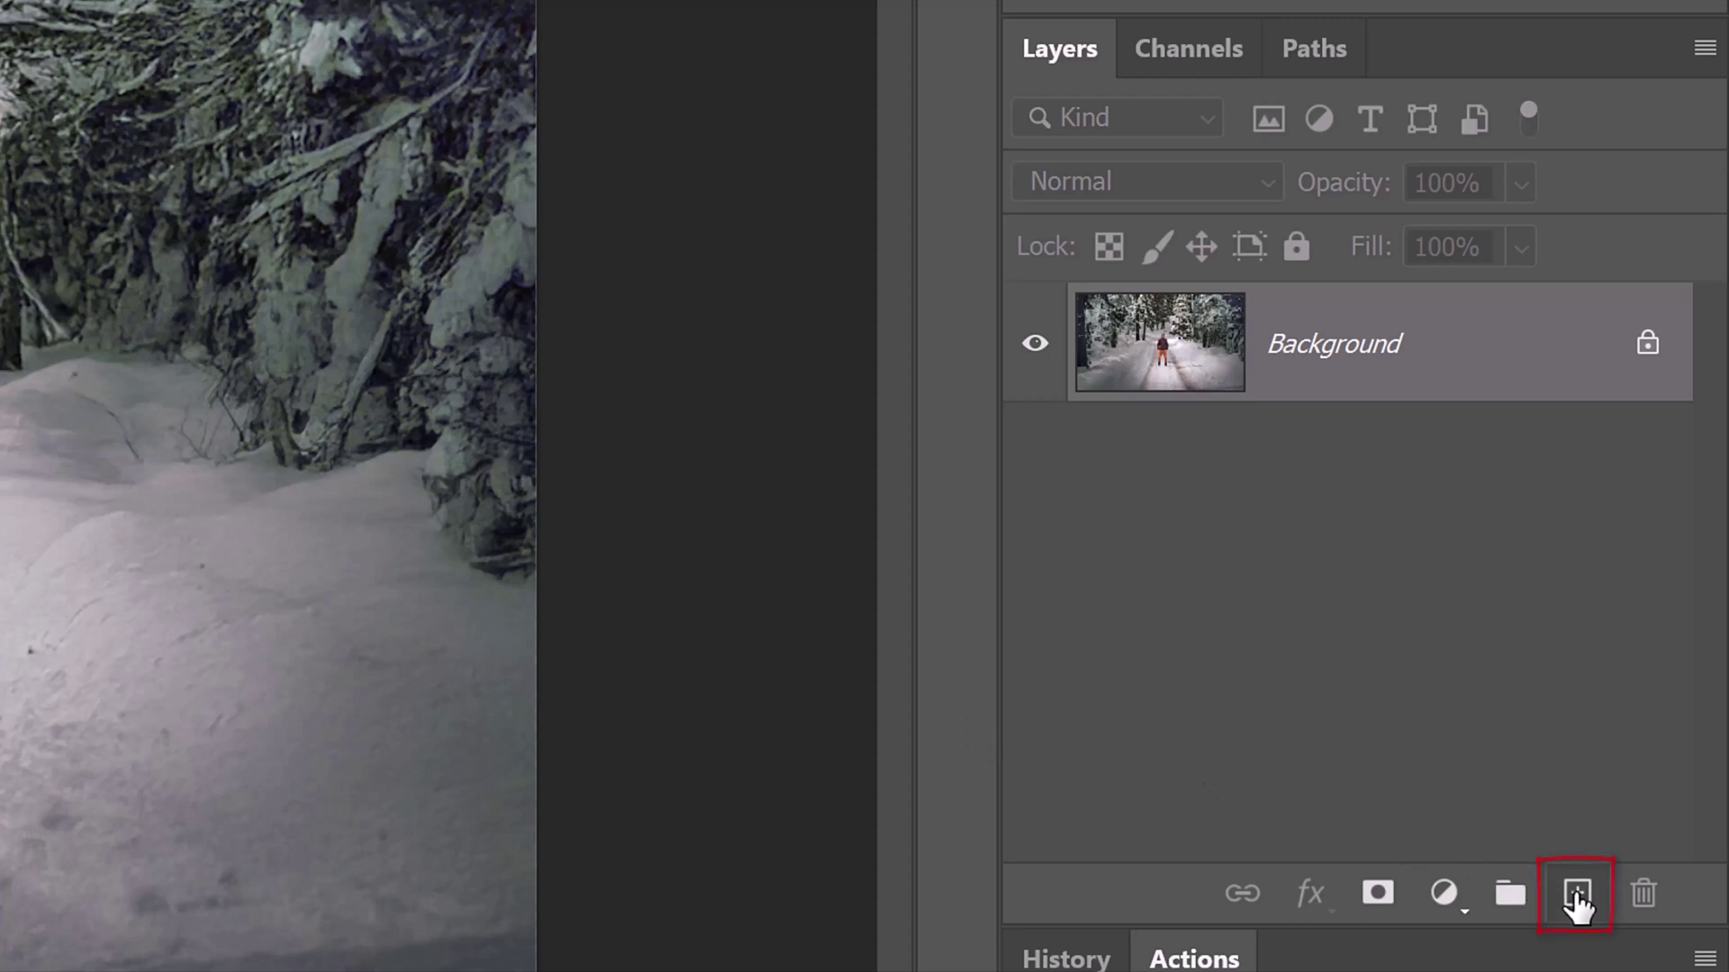
pyautogui.click(1579, 898)
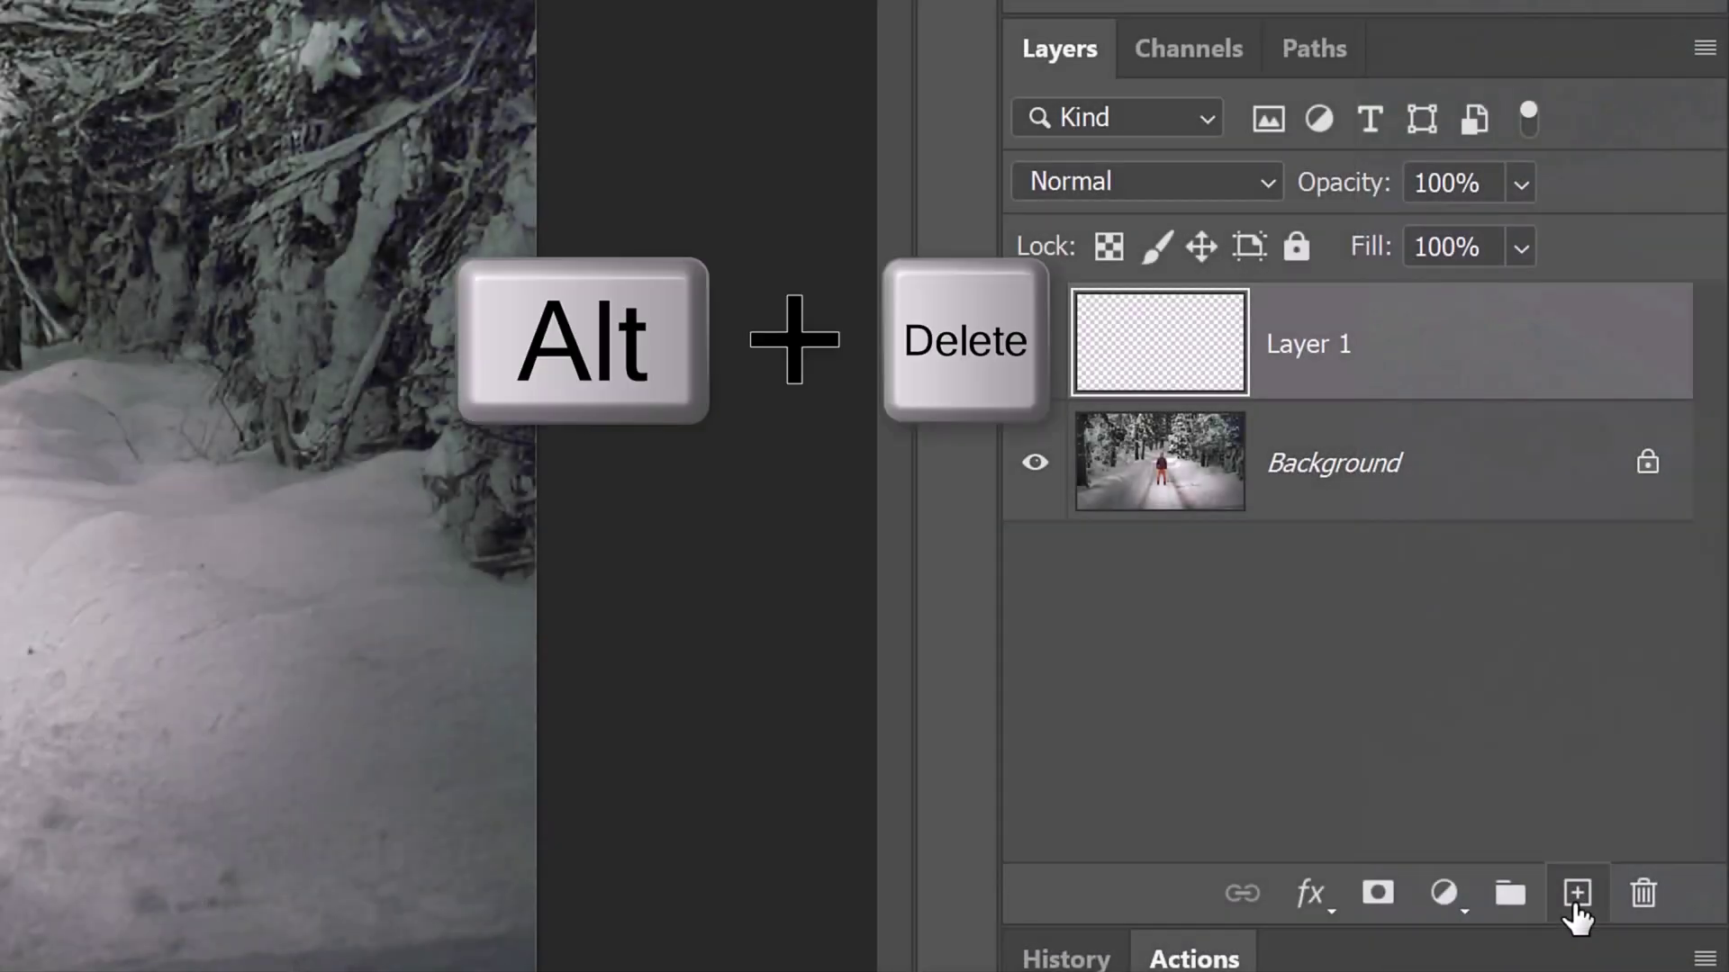
pyautogui.hotkey('alt', 'Delete')
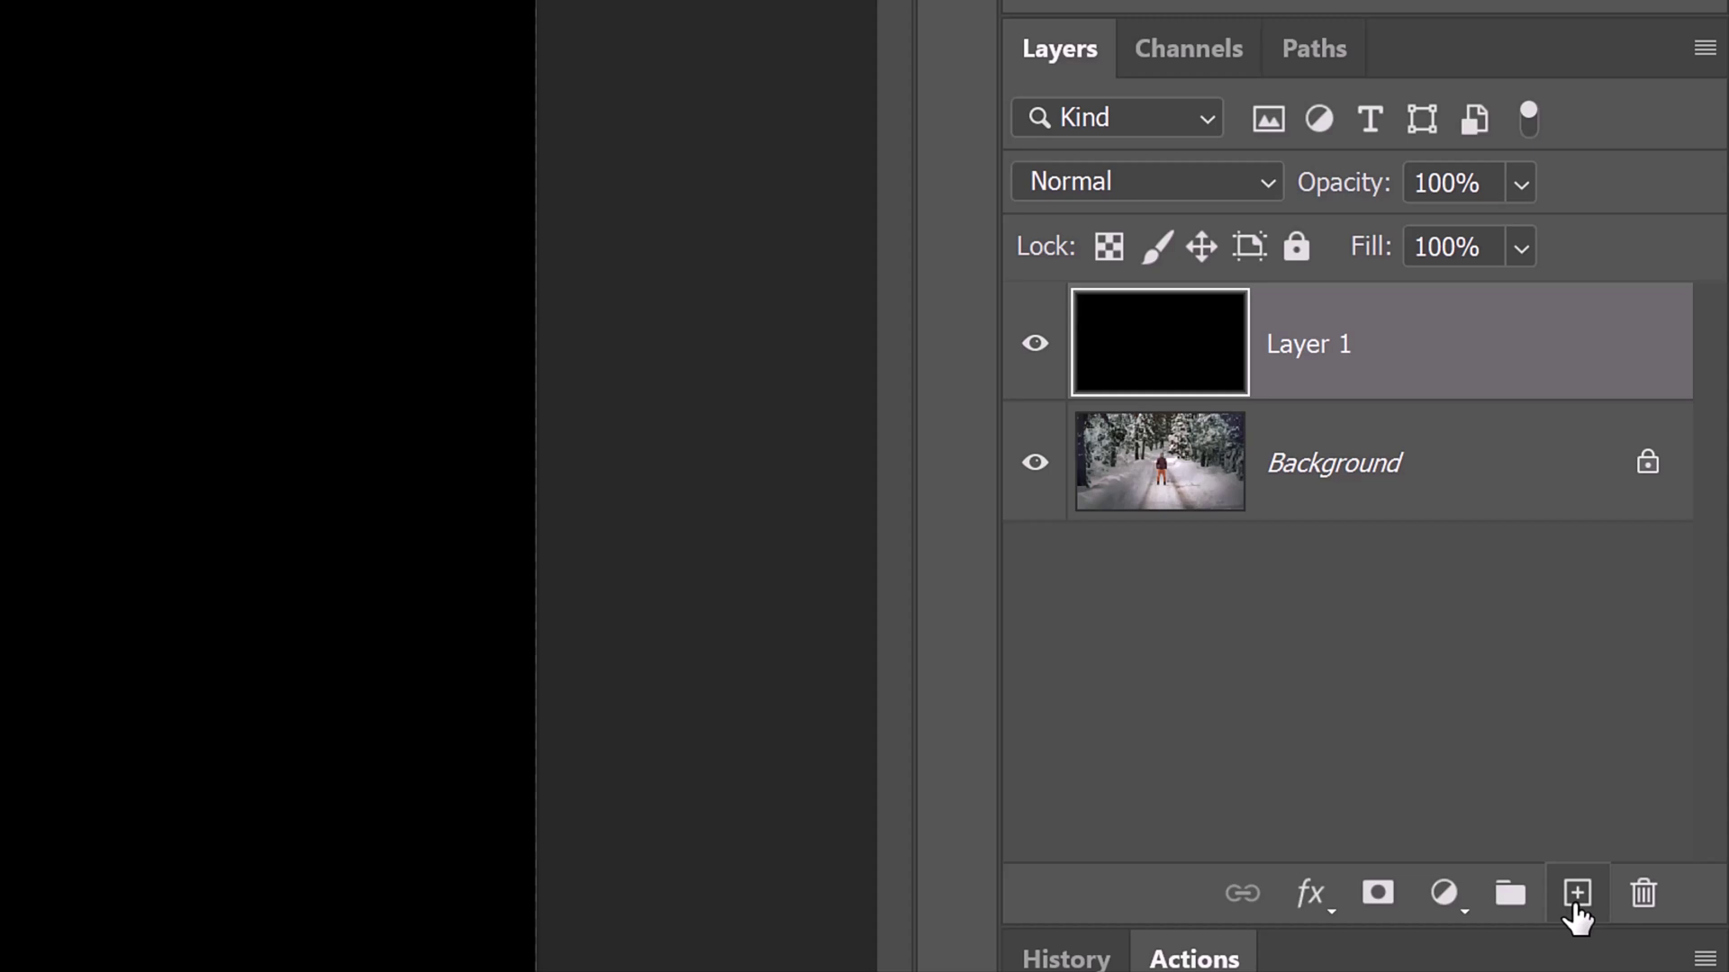
pyautogui.click(1705, 52)
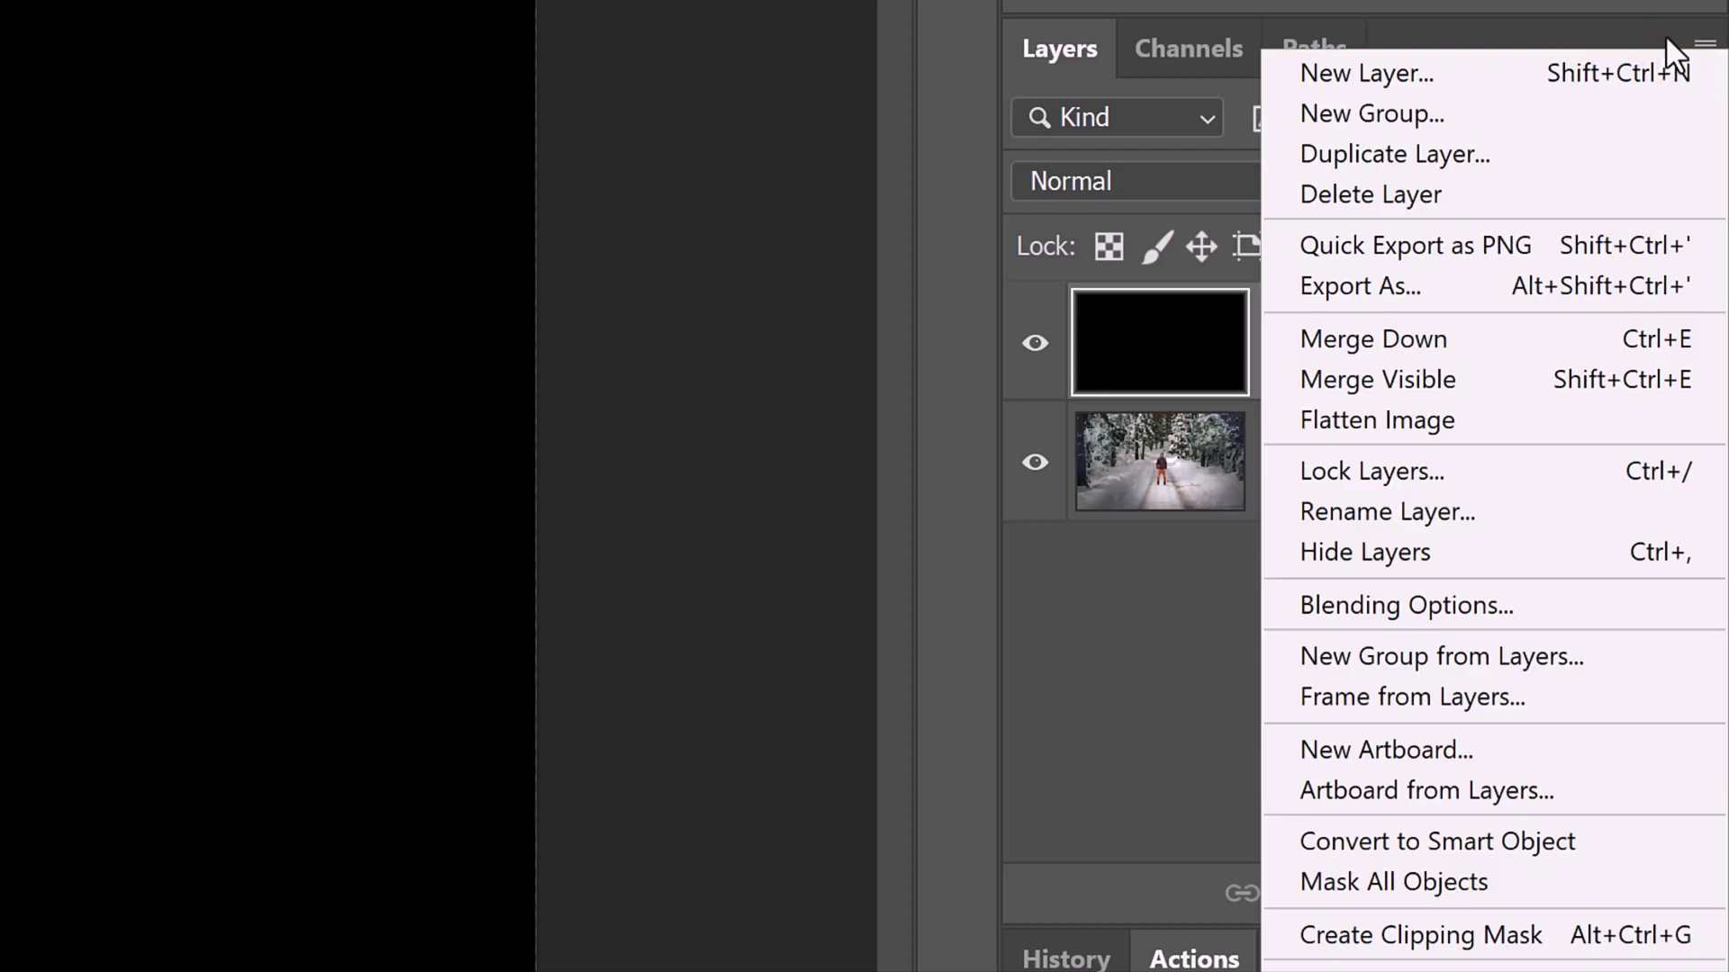
pyautogui.click(1420, 841)
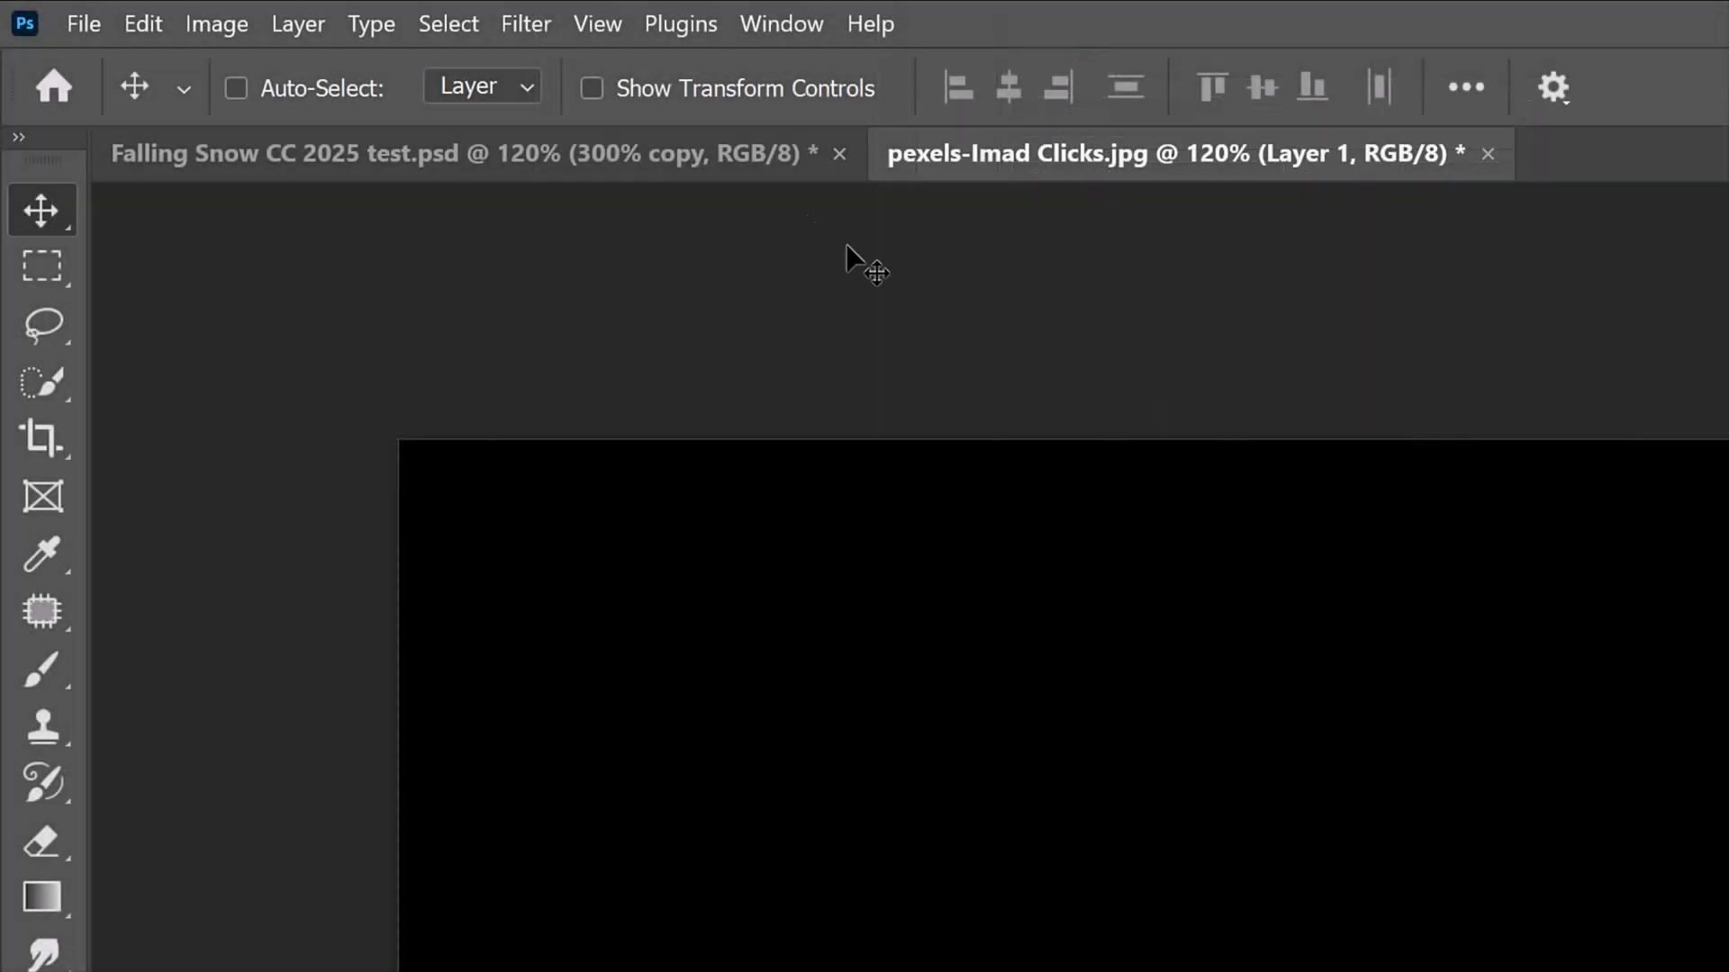
# Apply Add Noise and Motion Blur to Layer 1, collapse its smart filters, and set Screen blending
pyautogui.click(530, 23)
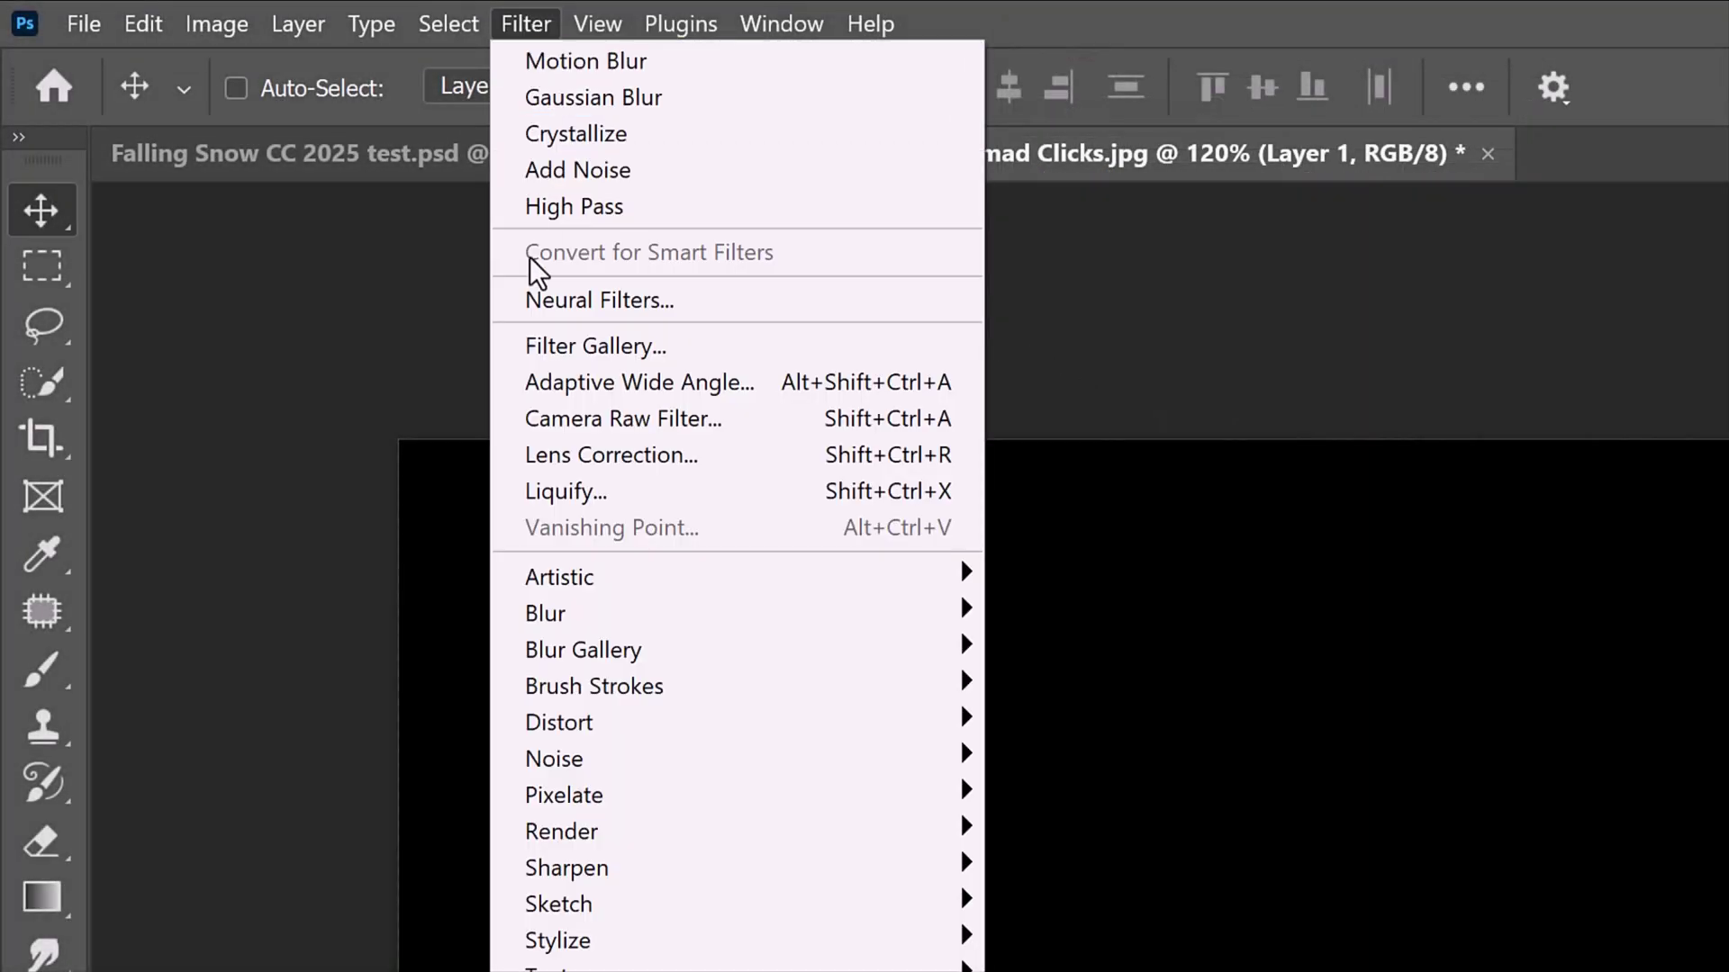
pyautogui.moveTo(608, 757)
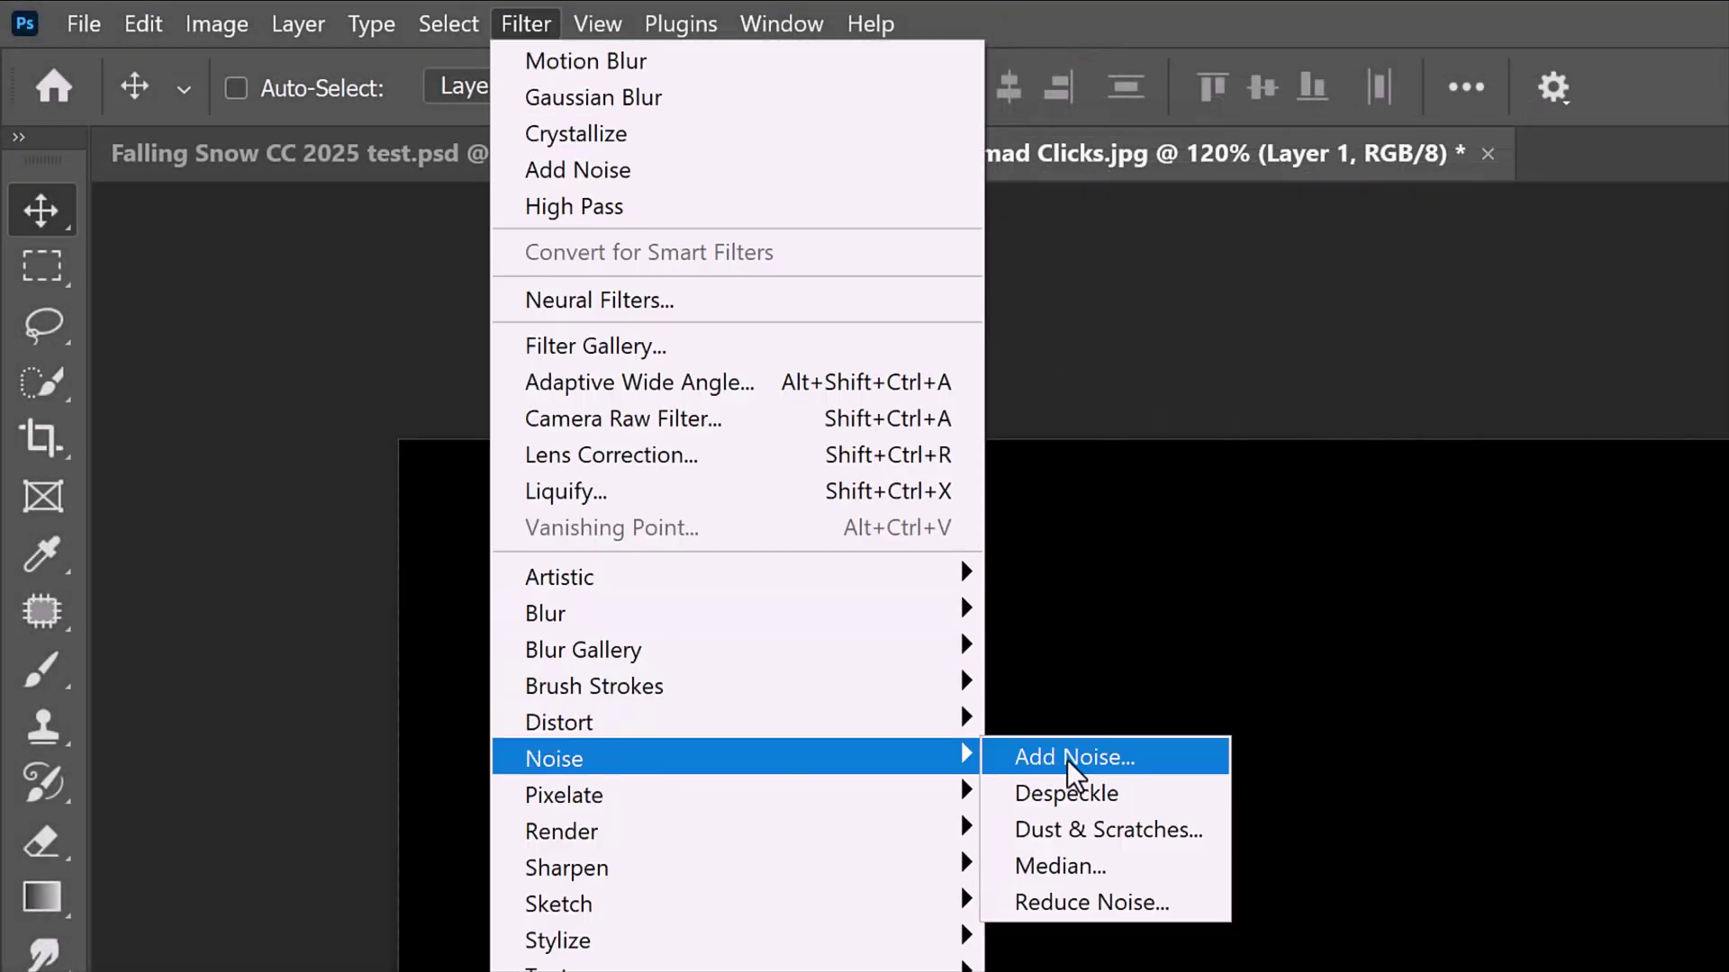
pyautogui.click(1070, 760)
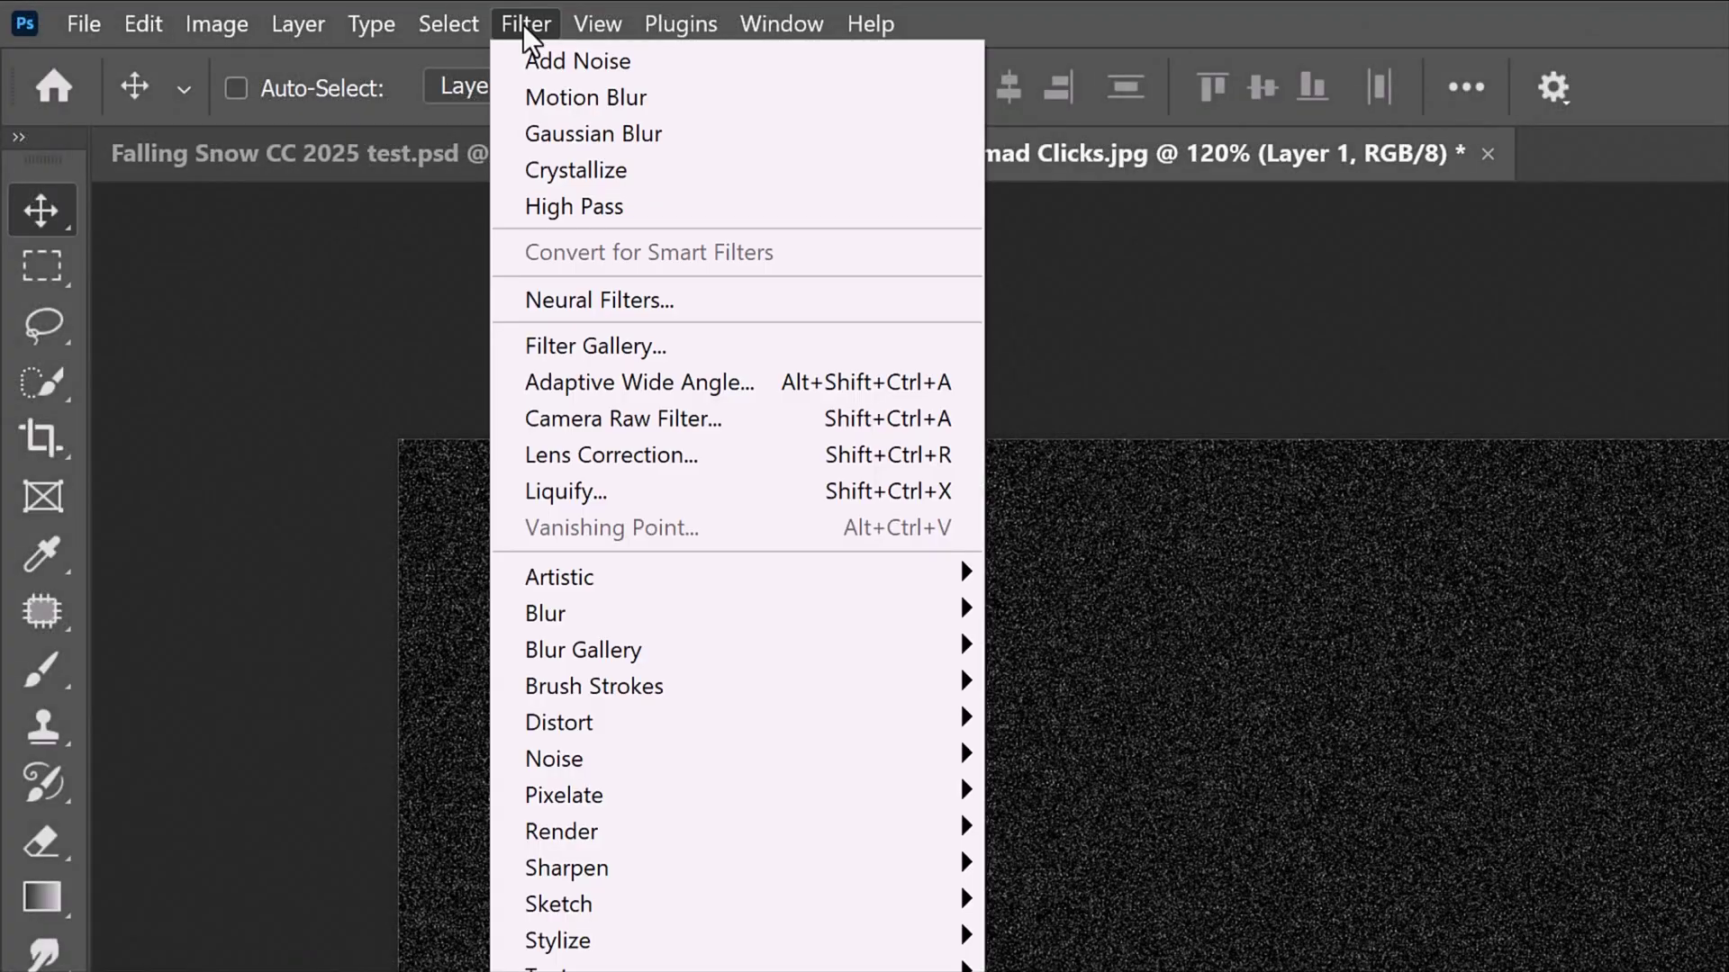
pyautogui.moveTo(546, 613)
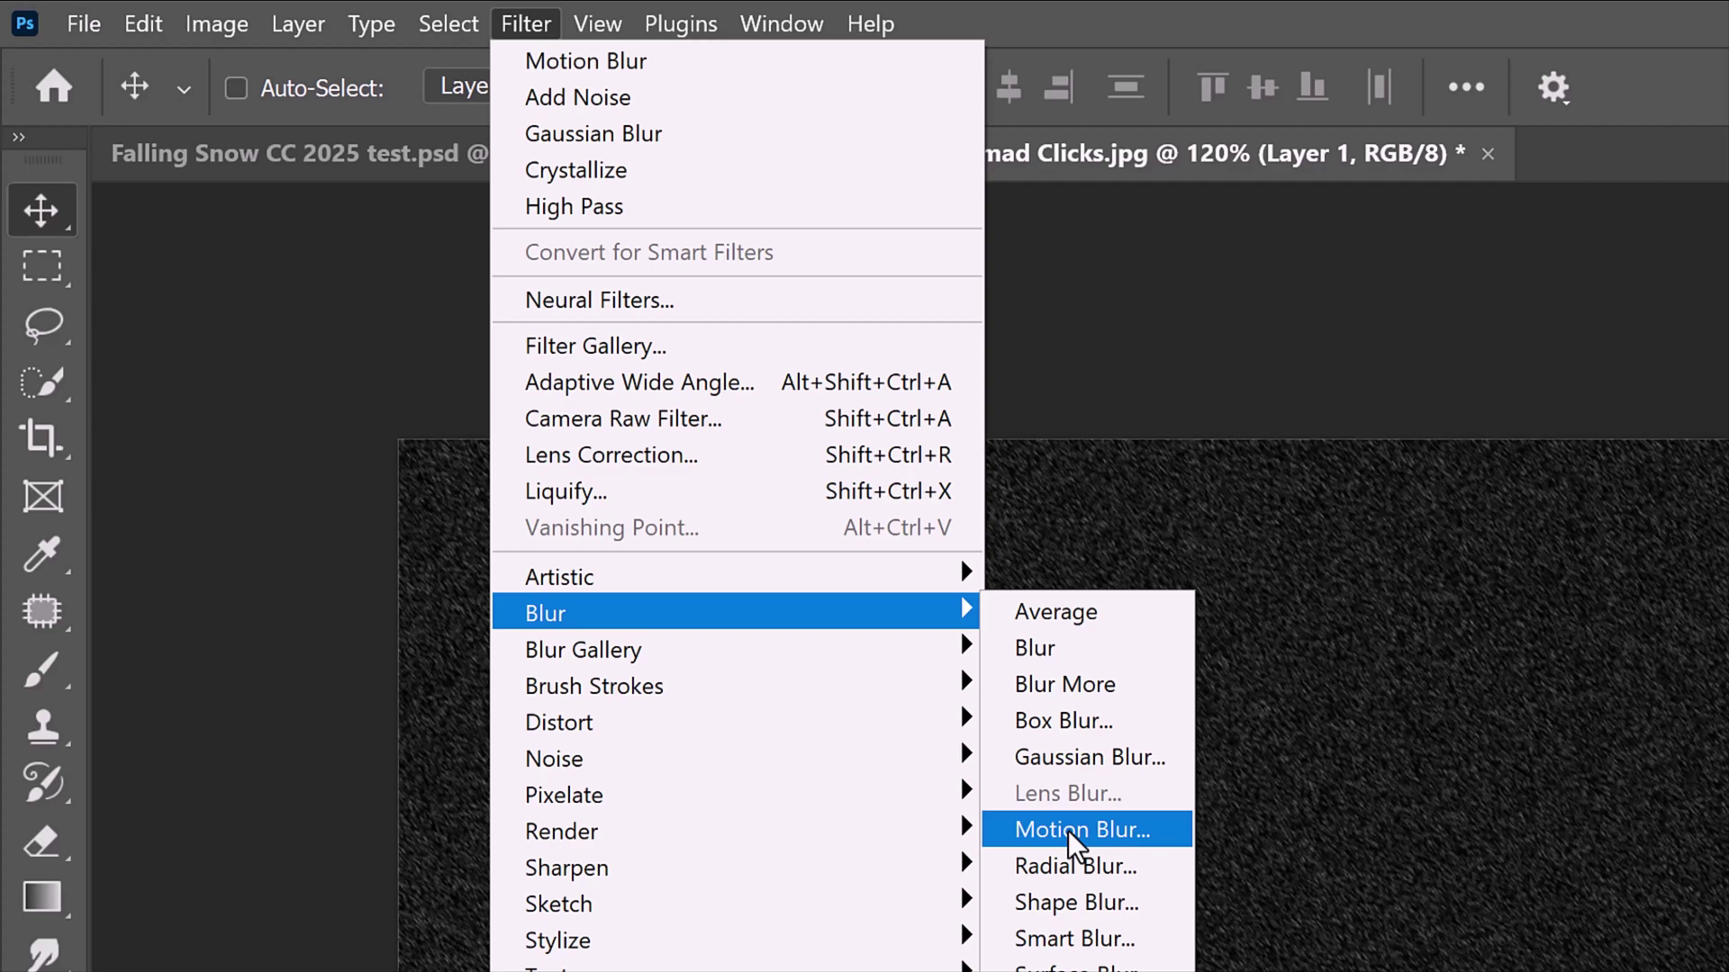
pyautogui.click(1071, 834)
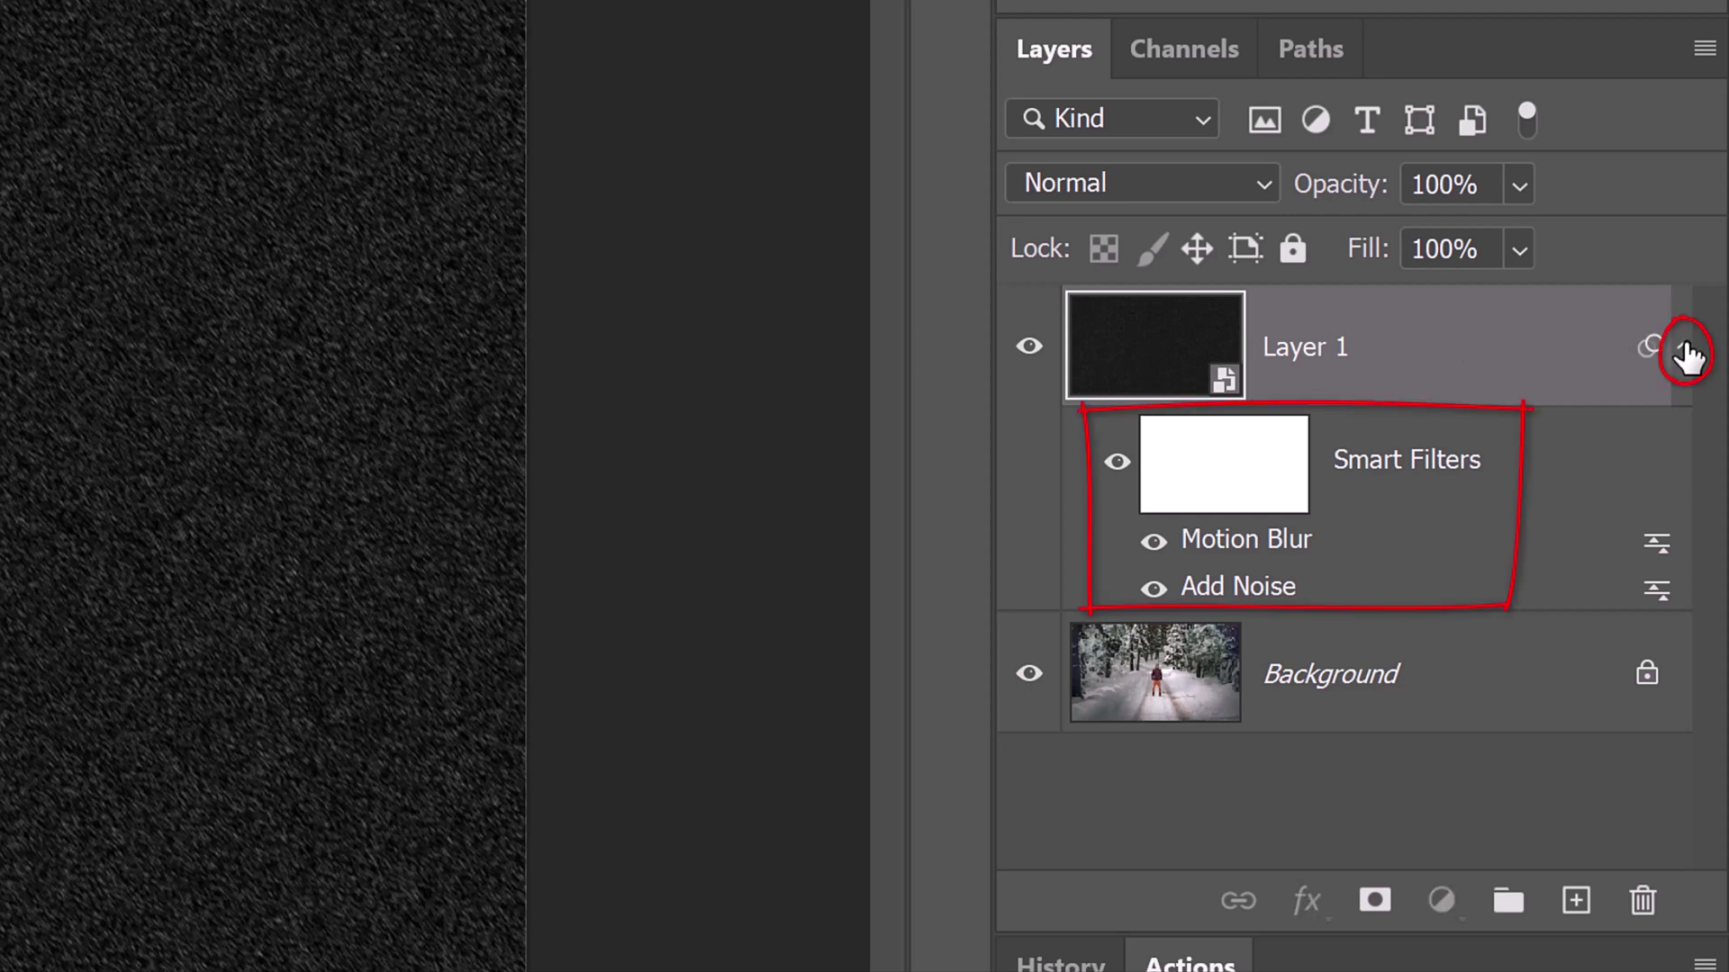
pyautogui.click(1686, 351)
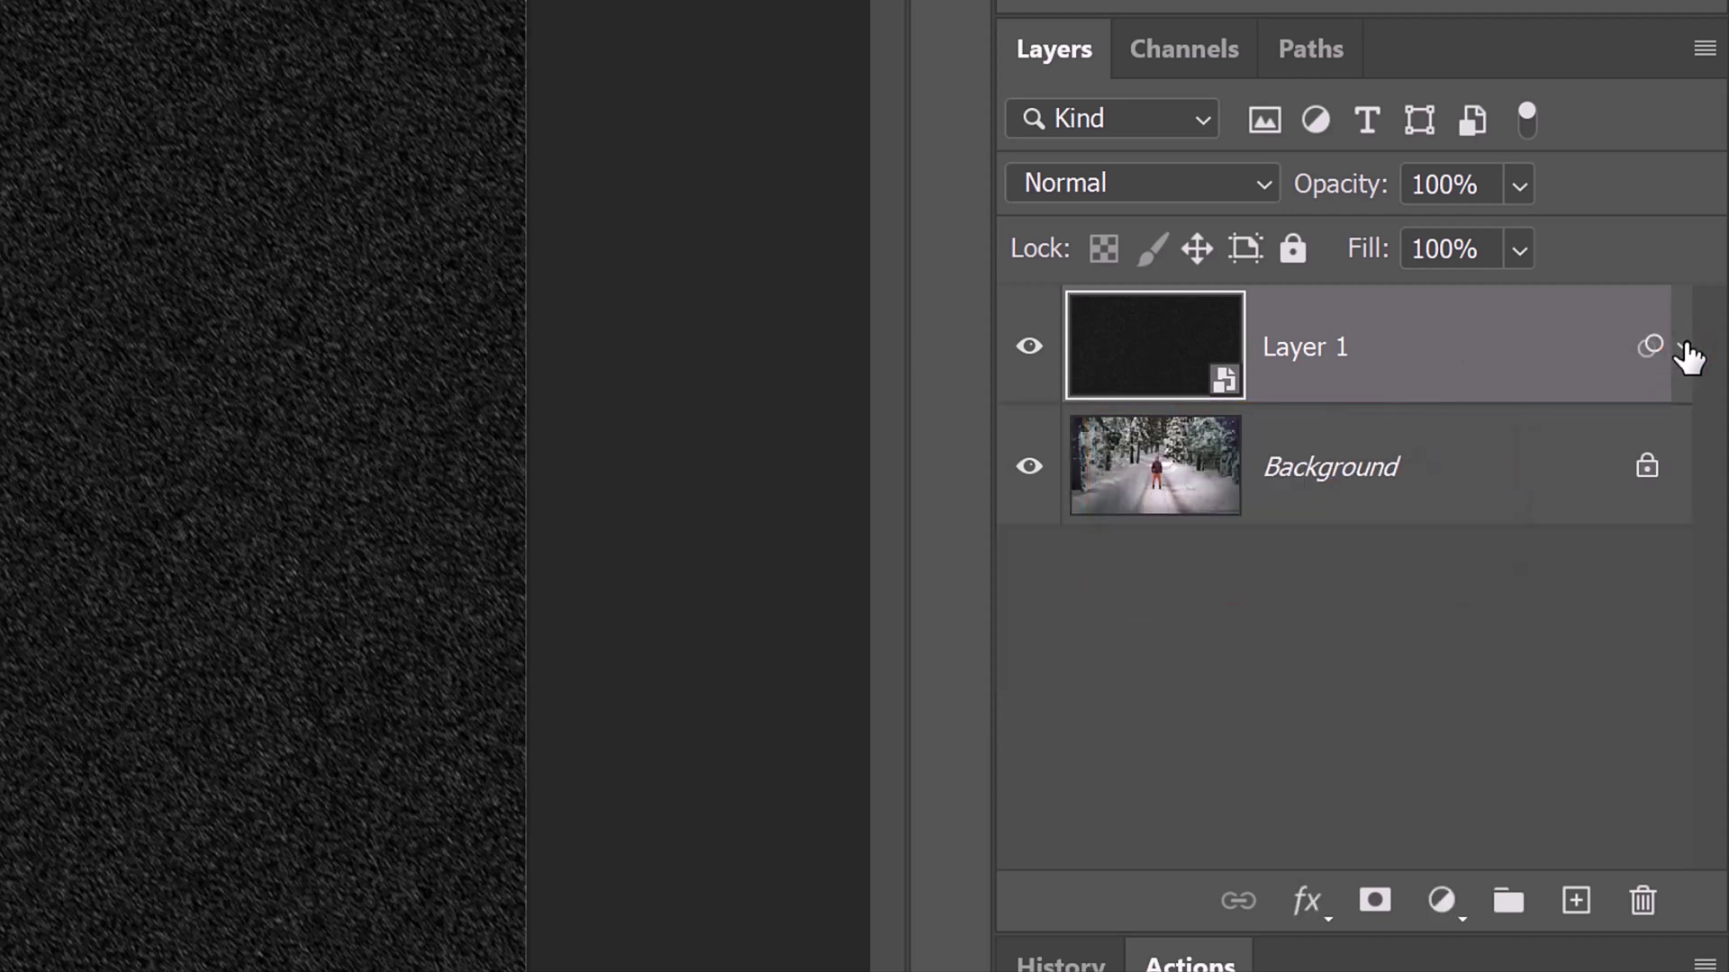
pyautogui.click(1257, 186)
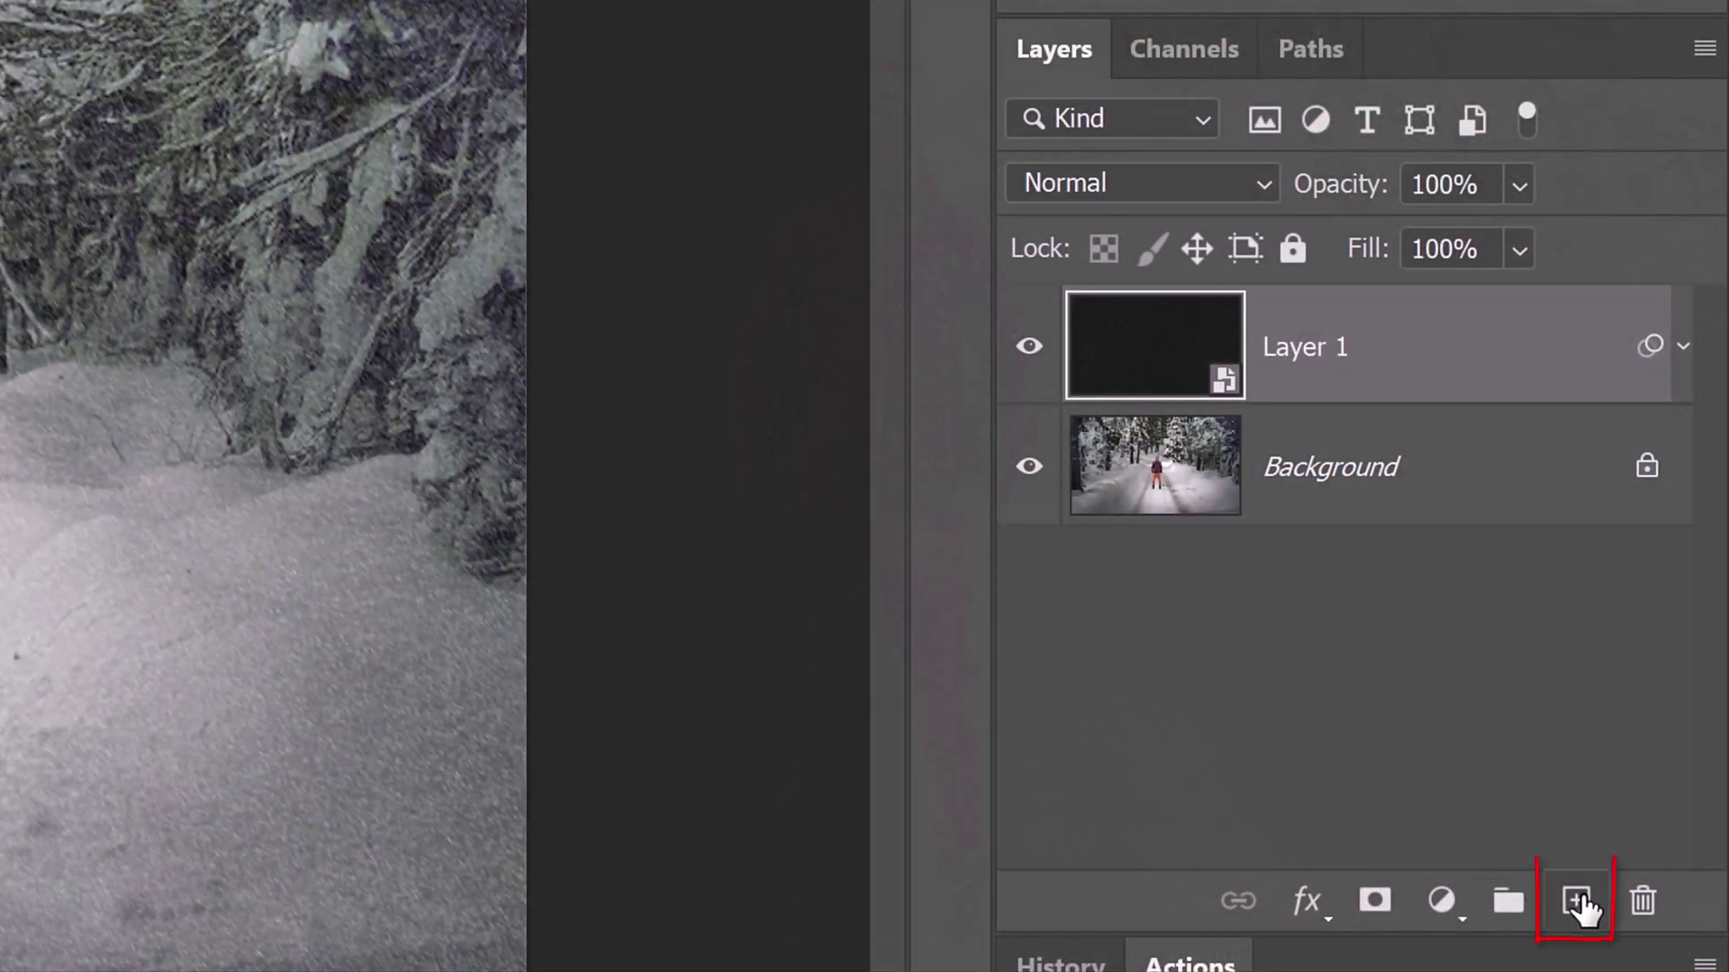
# Add a black-filled Layer 2 and apply Add Noise to it
pyautogui.click(1579, 902)
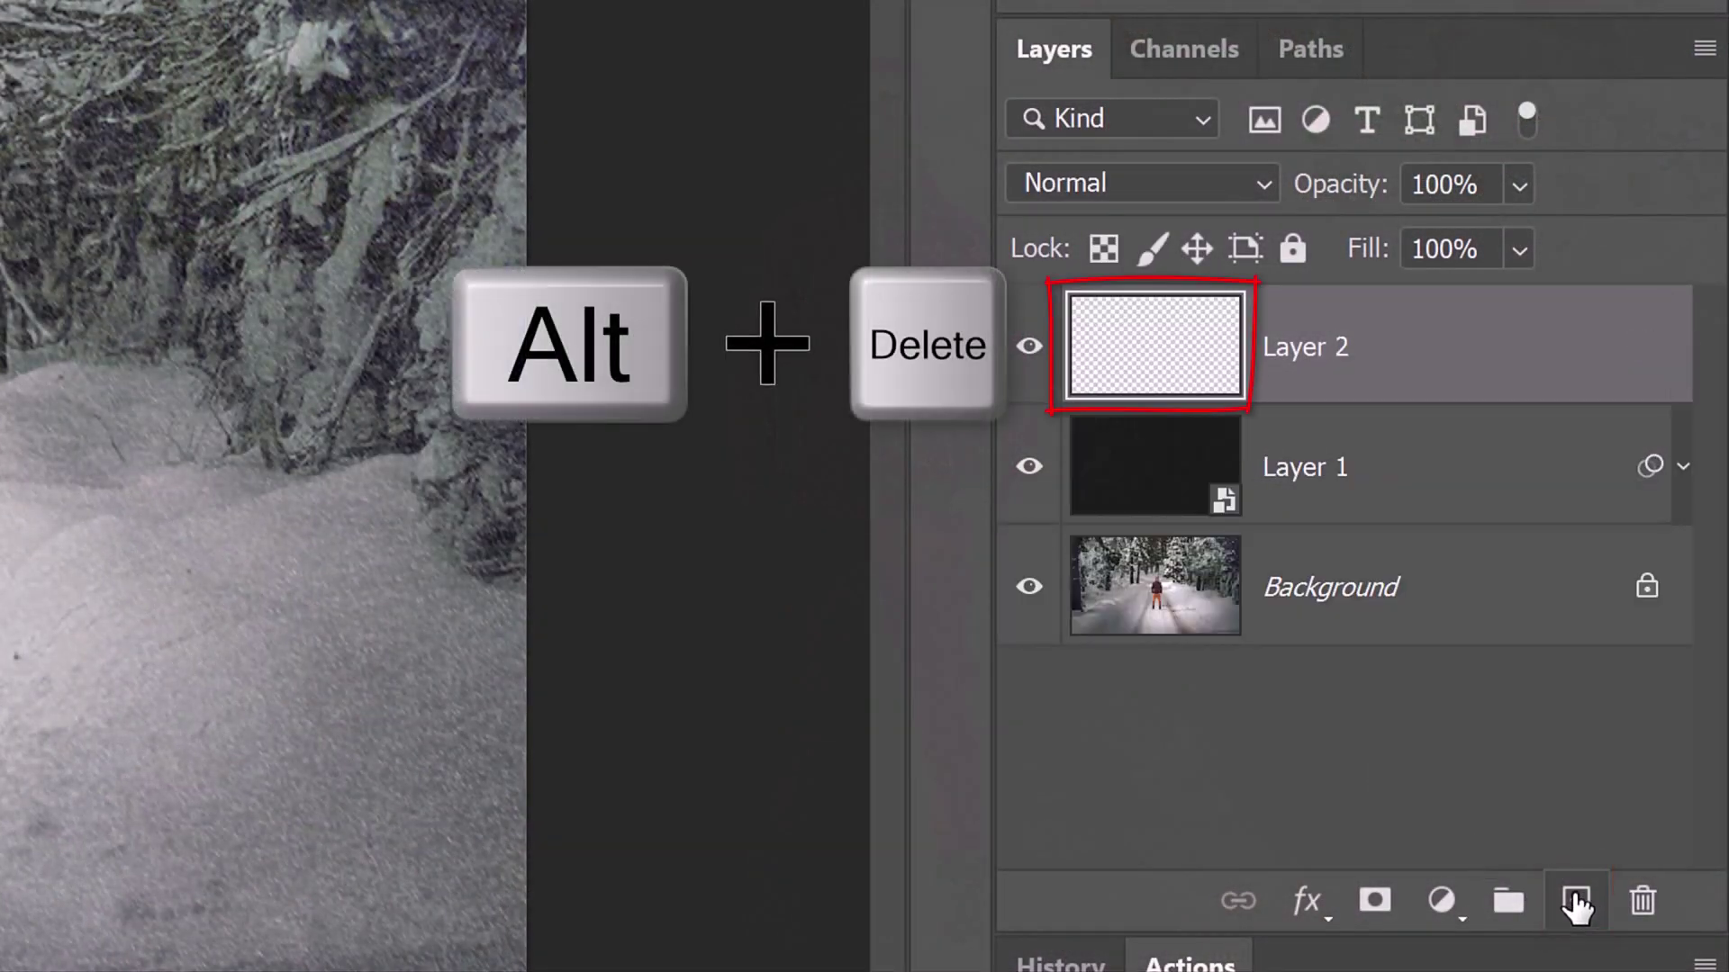
pyautogui.hotkey('alt', 'Delete')
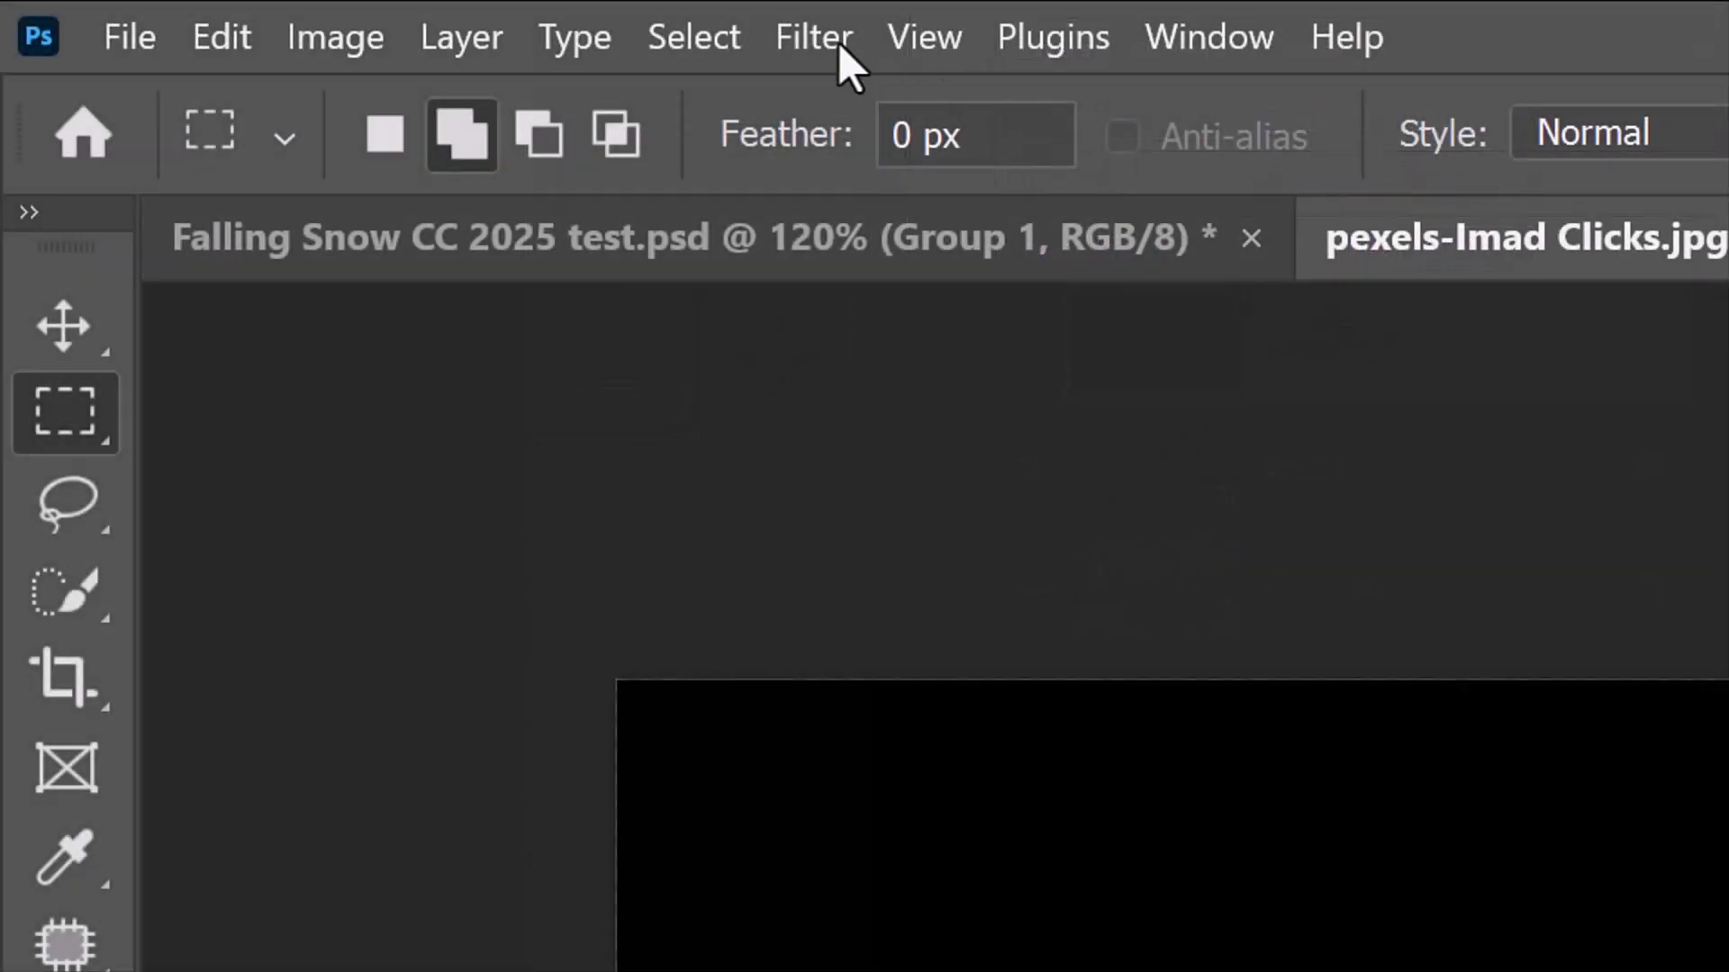
pyautogui.click(815, 37)
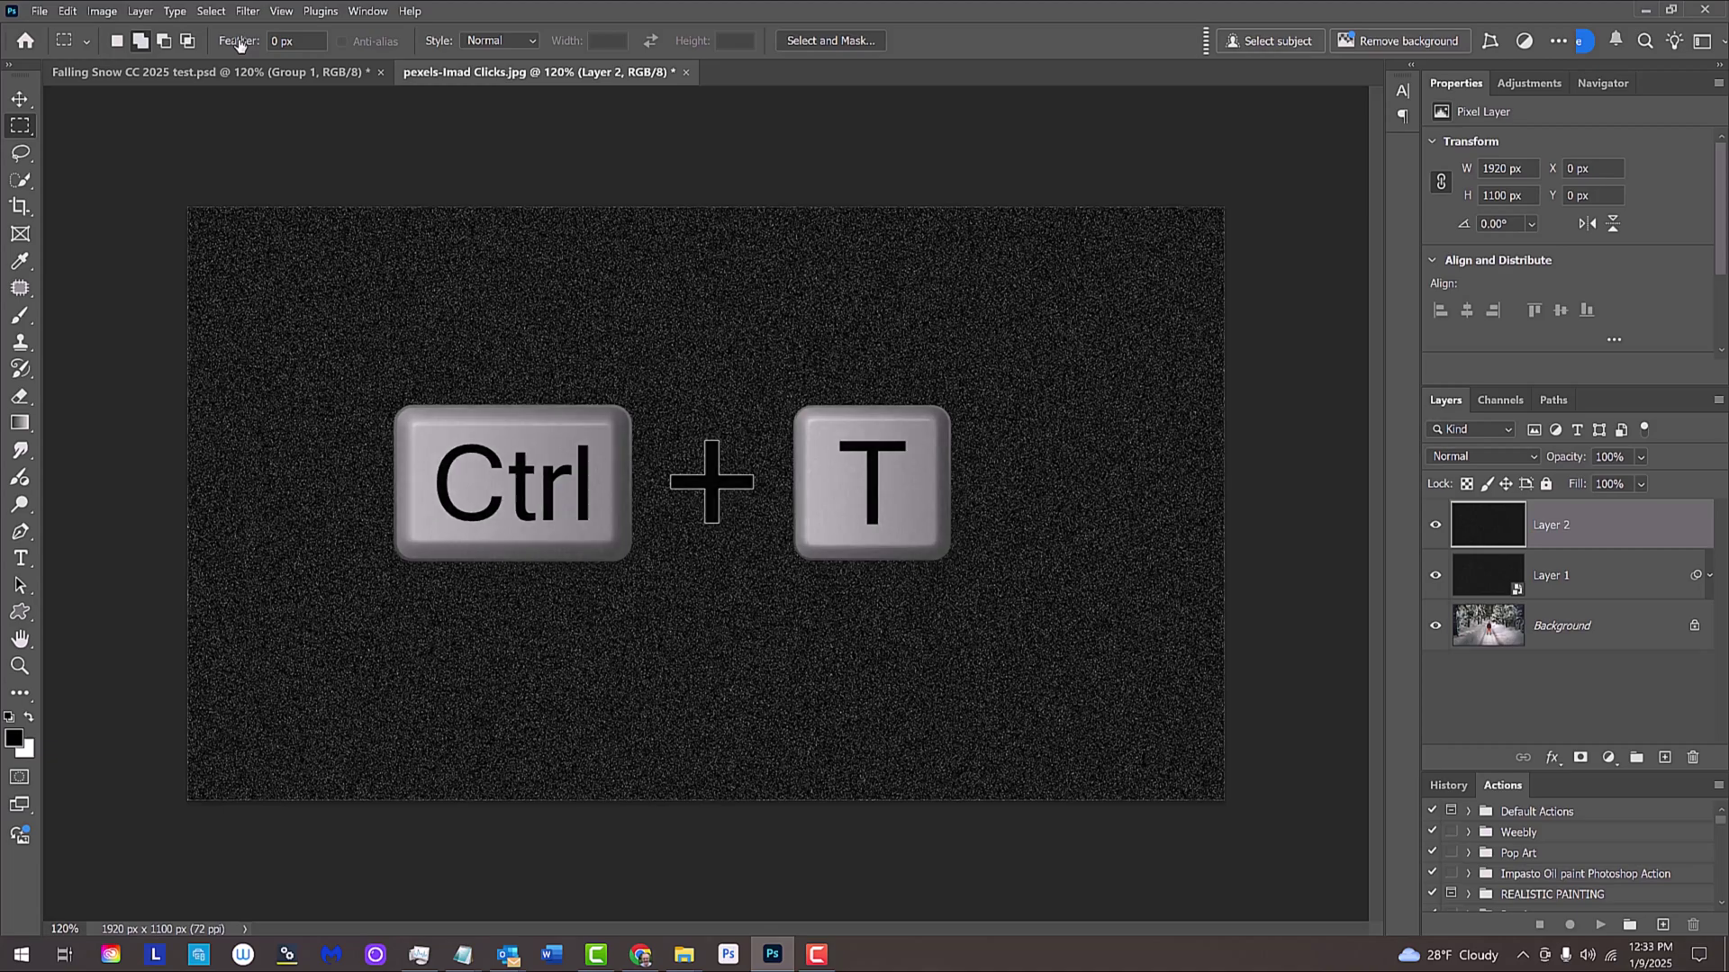
# Scale Layer 2's noise up to 300%
pyautogui.hotkey('ctrl', 't')
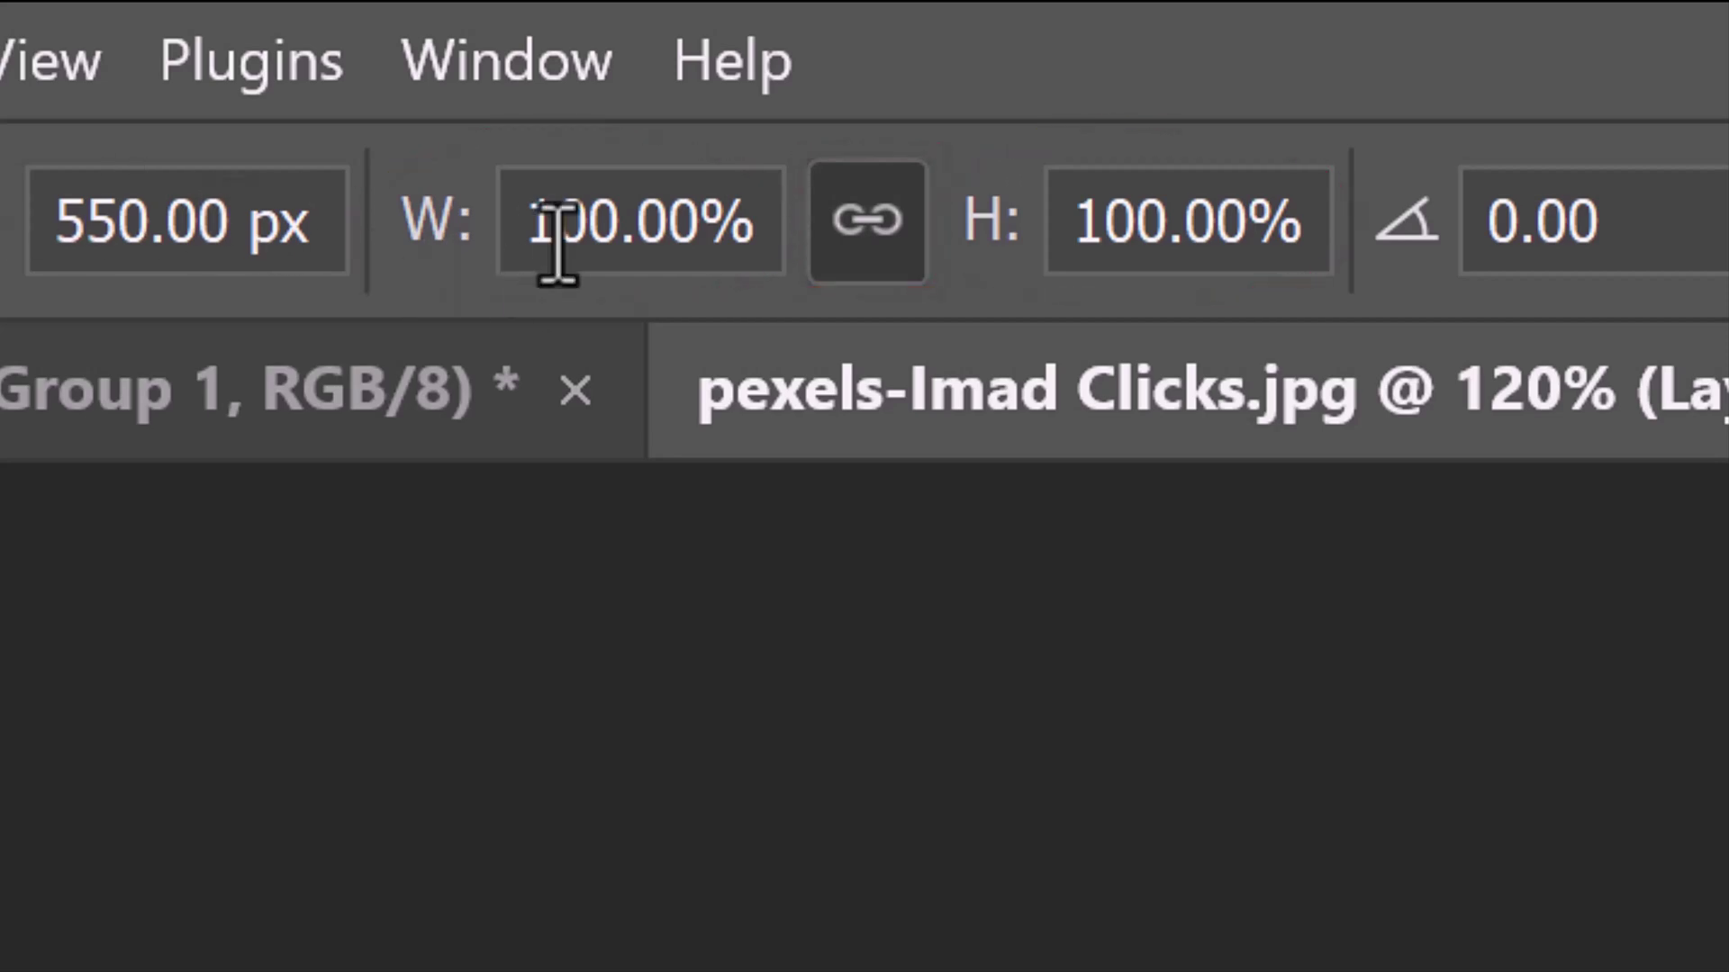
pyautogui.click(618, 232)
pyautogui.press('BackSpace')
pyautogui.press('BackSpace')
pyautogui.press('BackSpace')
pyautogui.write('300')
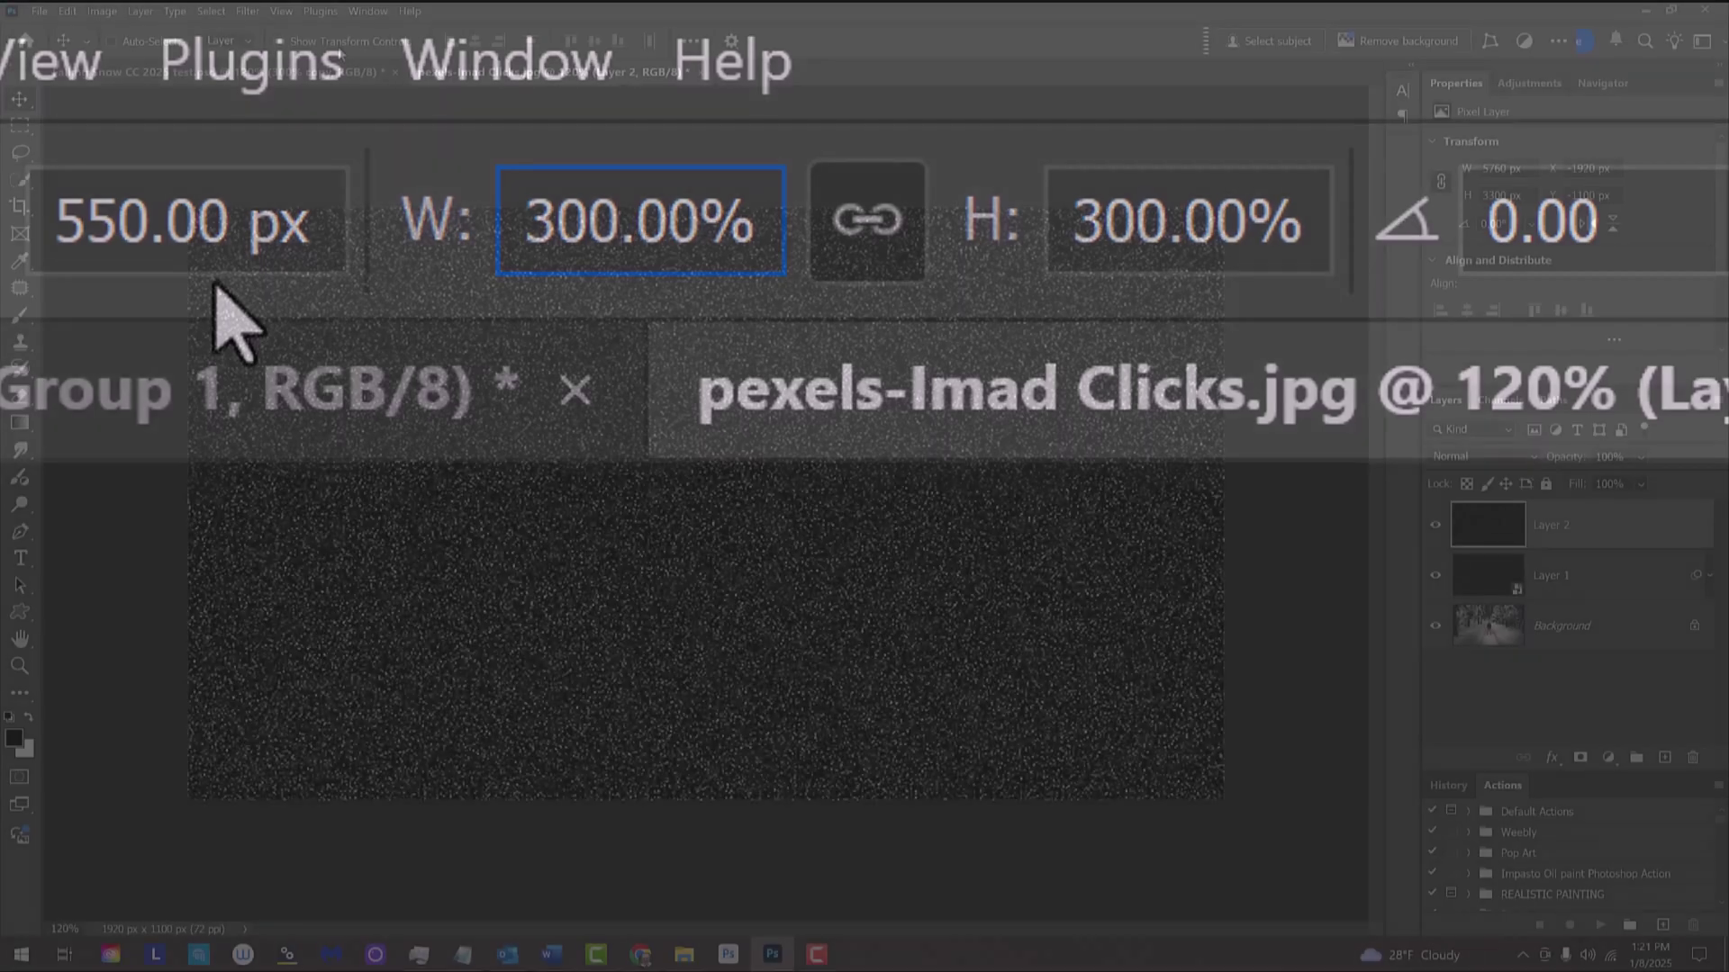
pyautogui.press('Return')
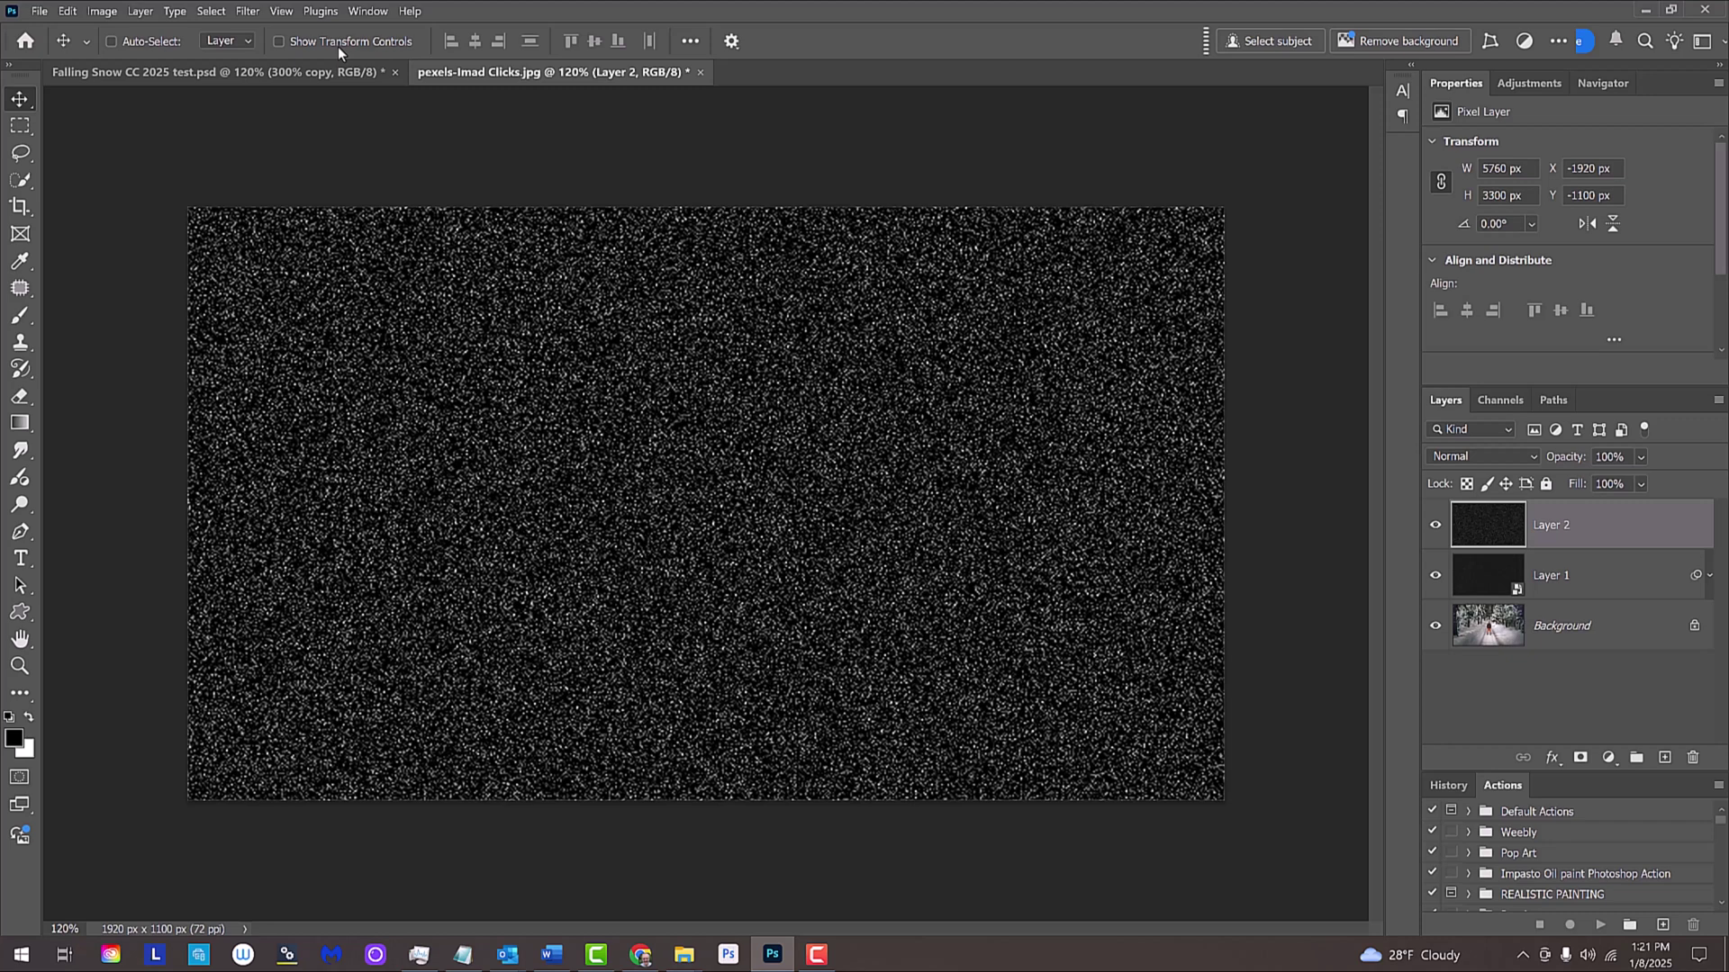
# Crop the enlarged Layer 2 to the canvas and deselect
pyautogui.hotkey('ctrl', 'a')
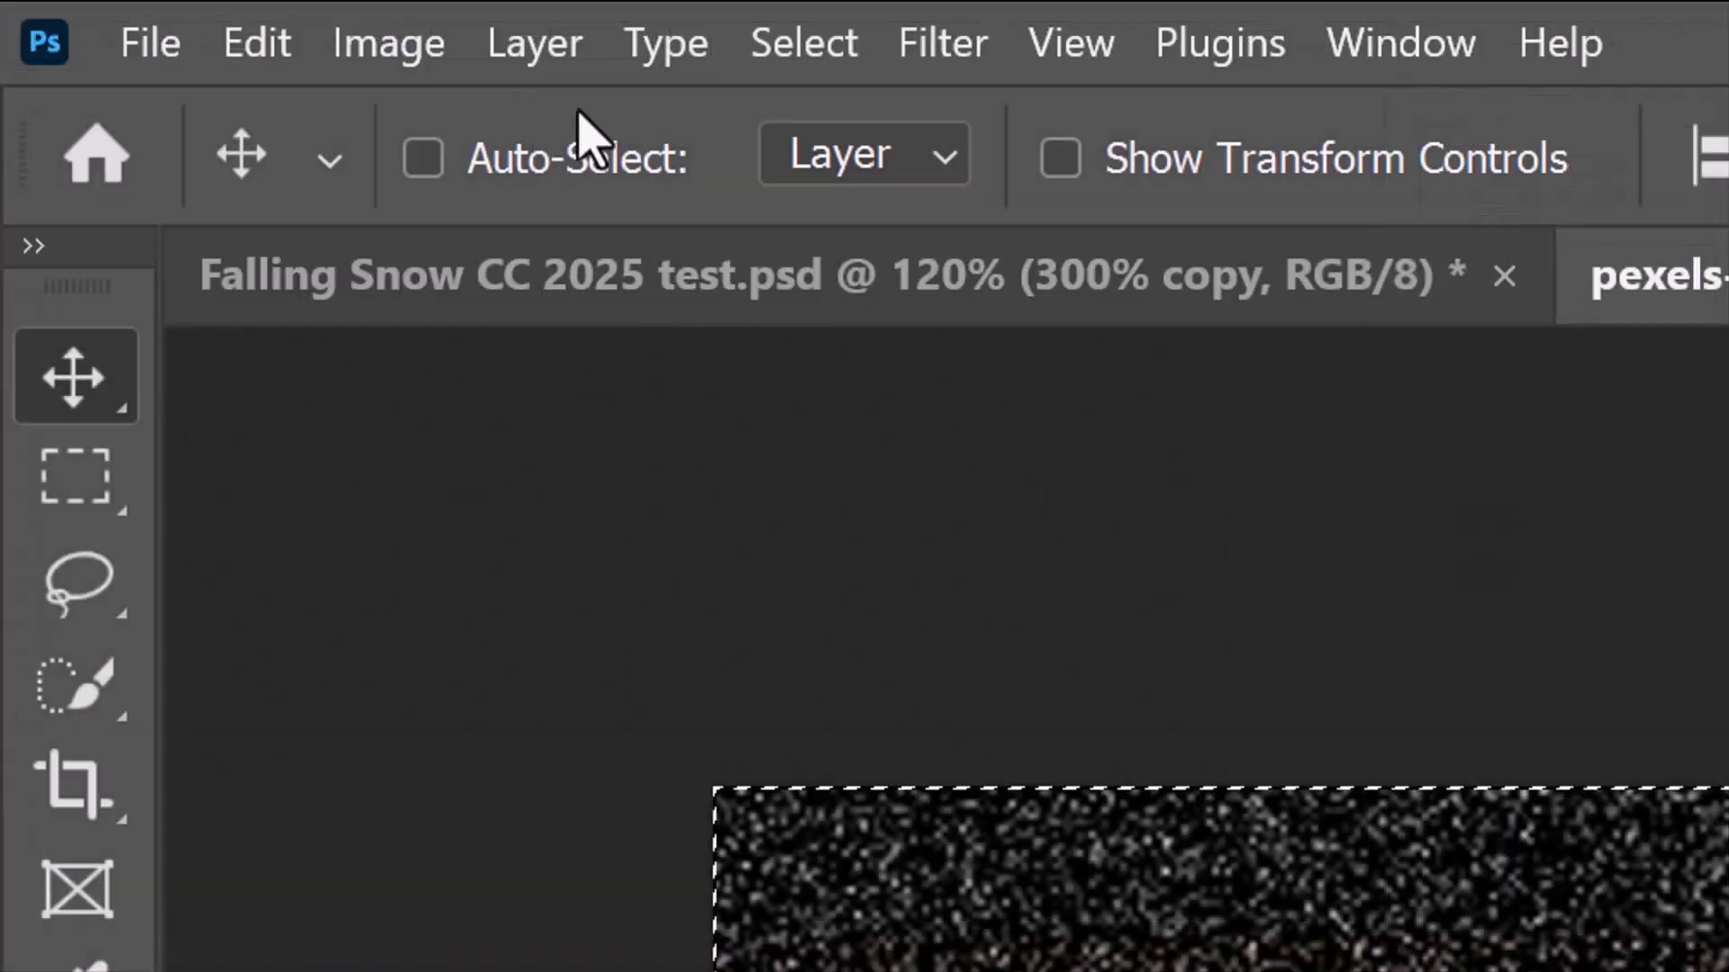
pyautogui.click(100, 11)
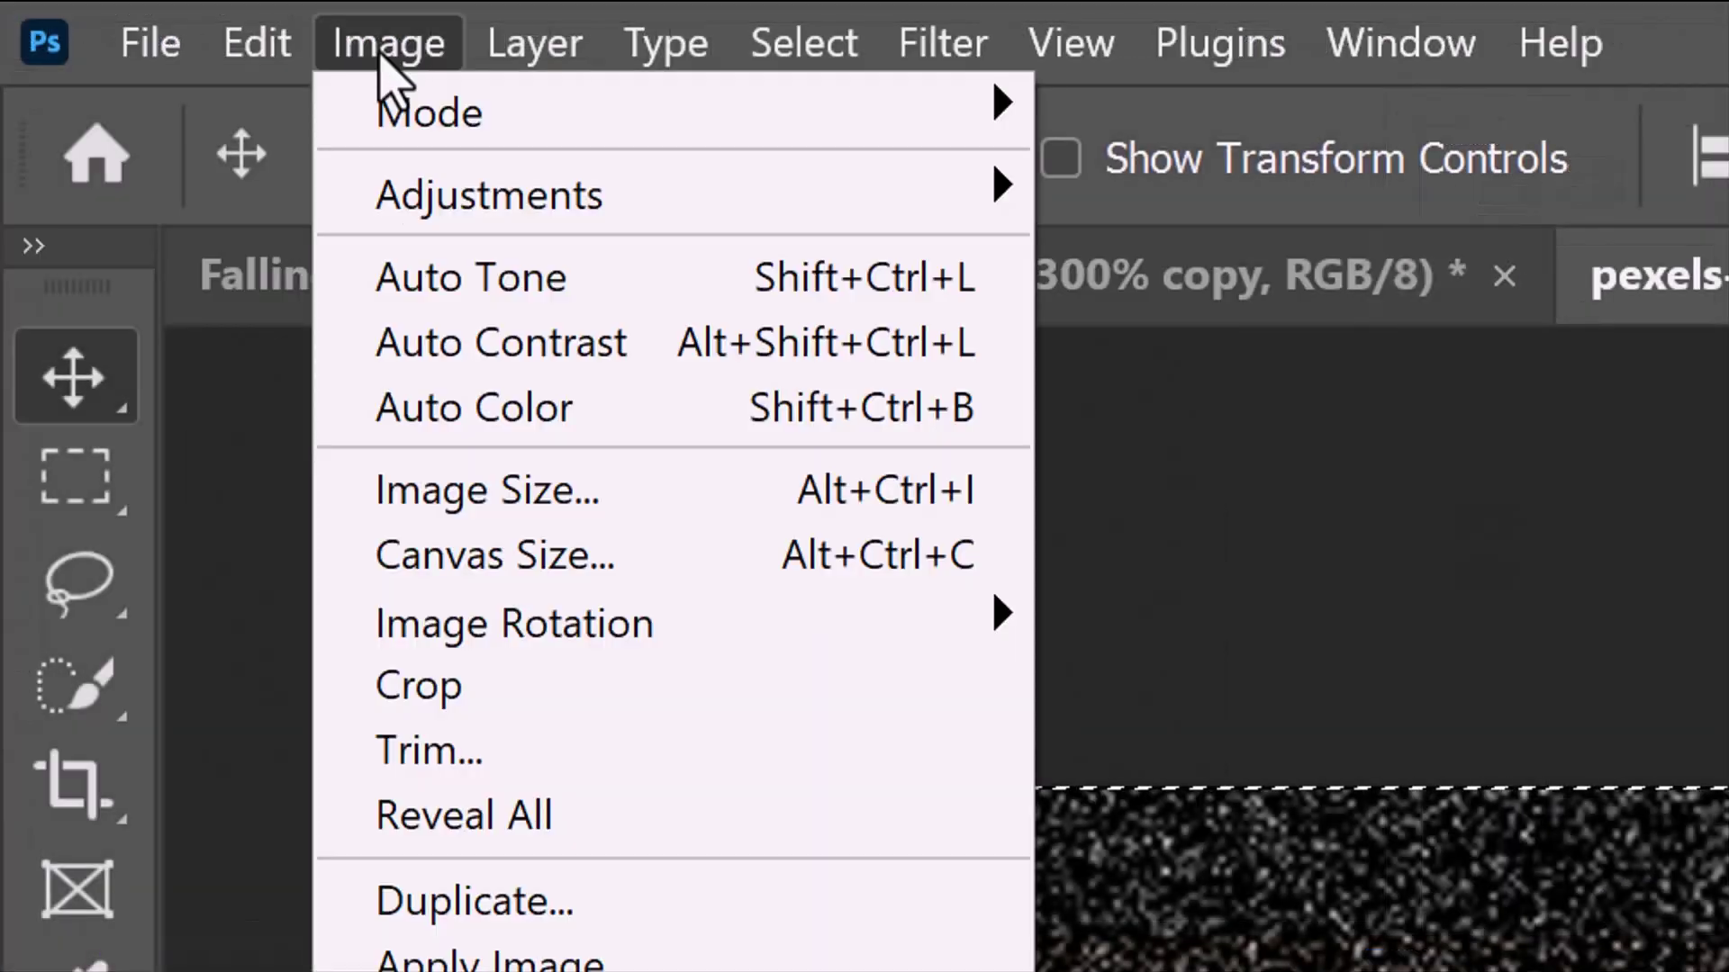
pyautogui.click(446, 688)
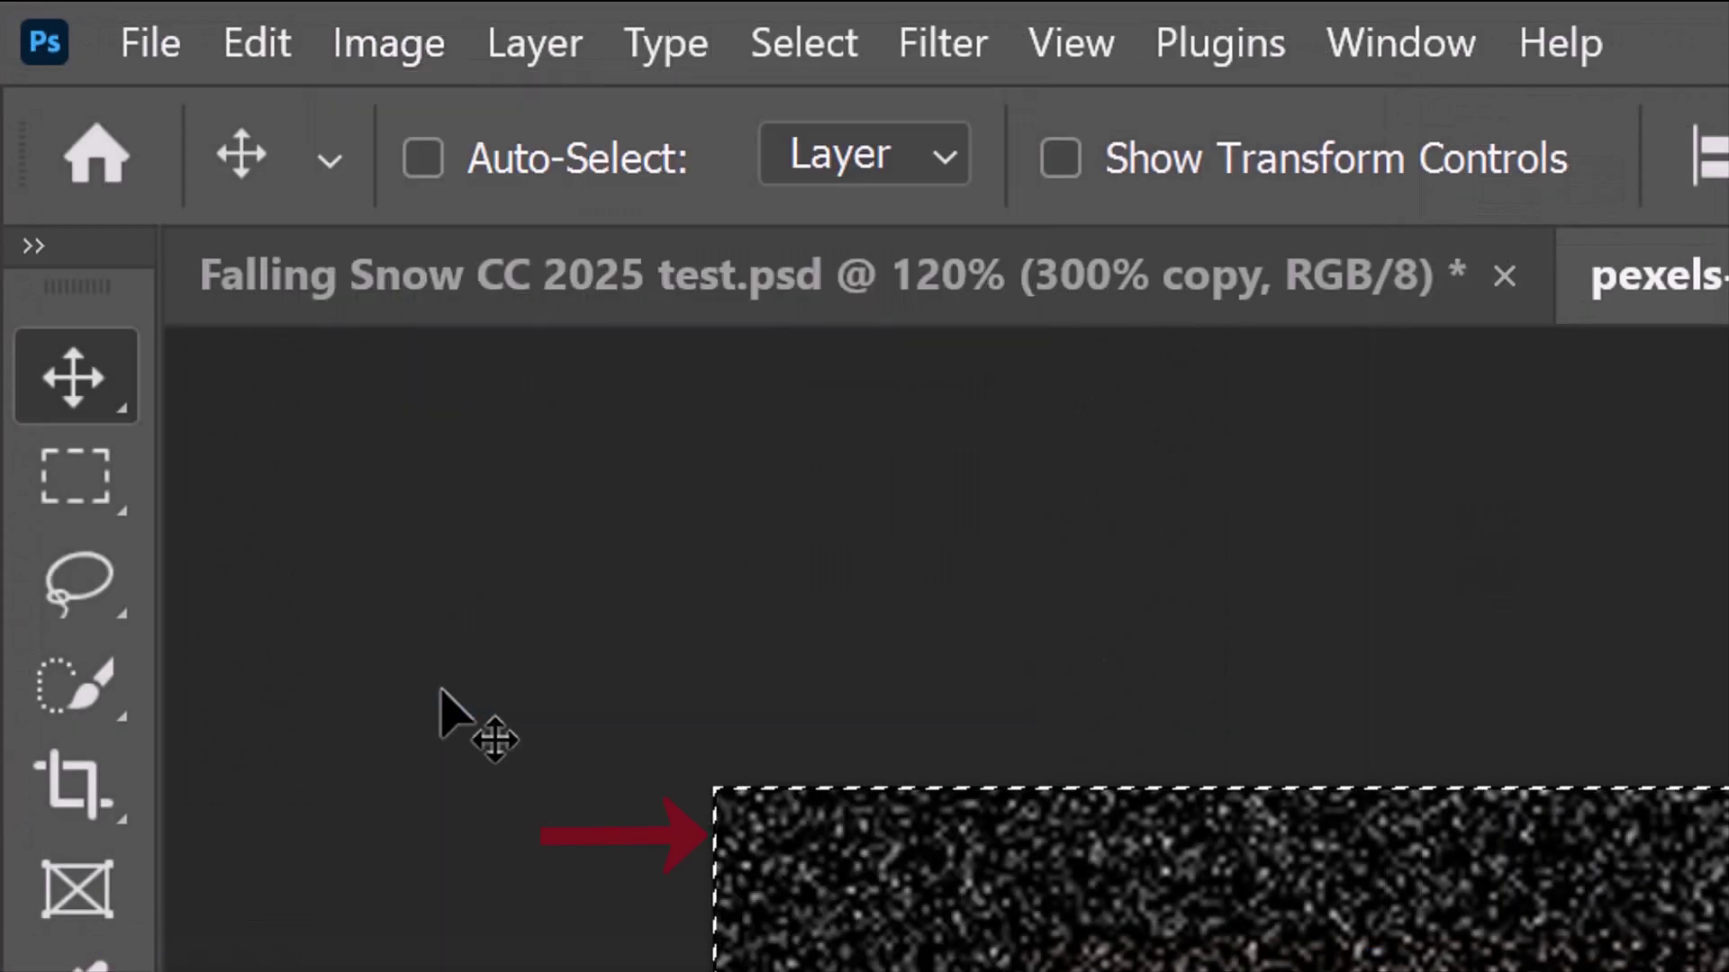
pyautogui.hotkey('ctrl', 'd')
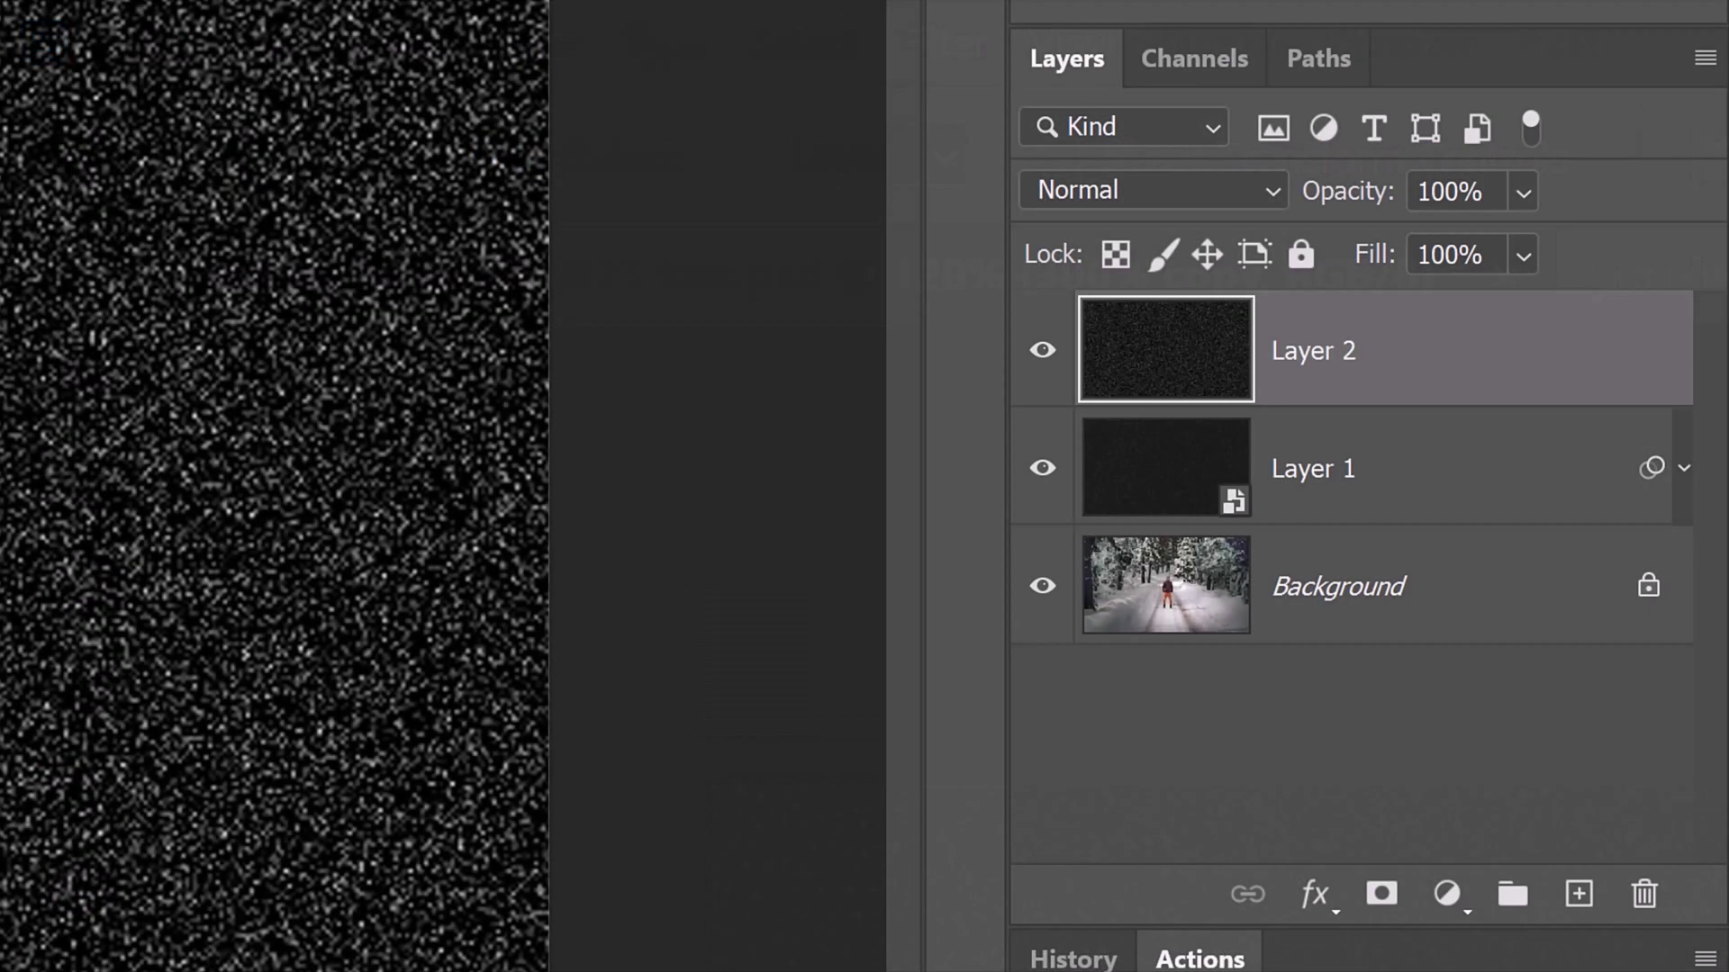
# Convert Layer 2 into a smart object
pyautogui.click(1701, 60)
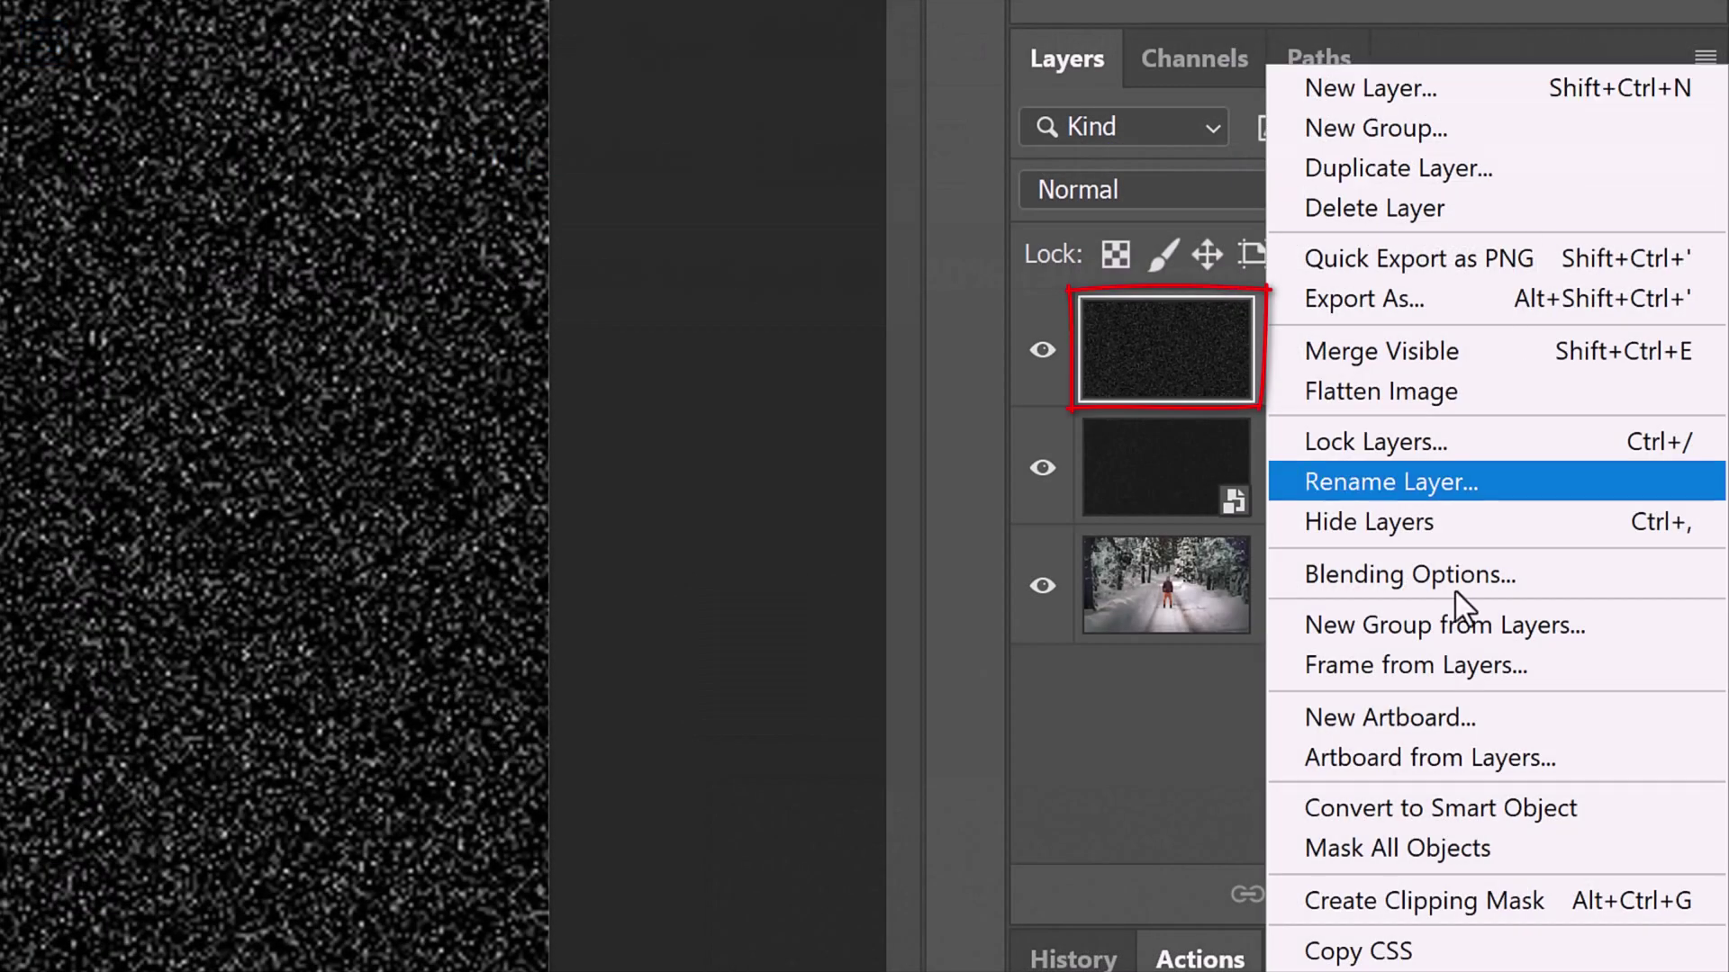
pyautogui.click(1422, 808)
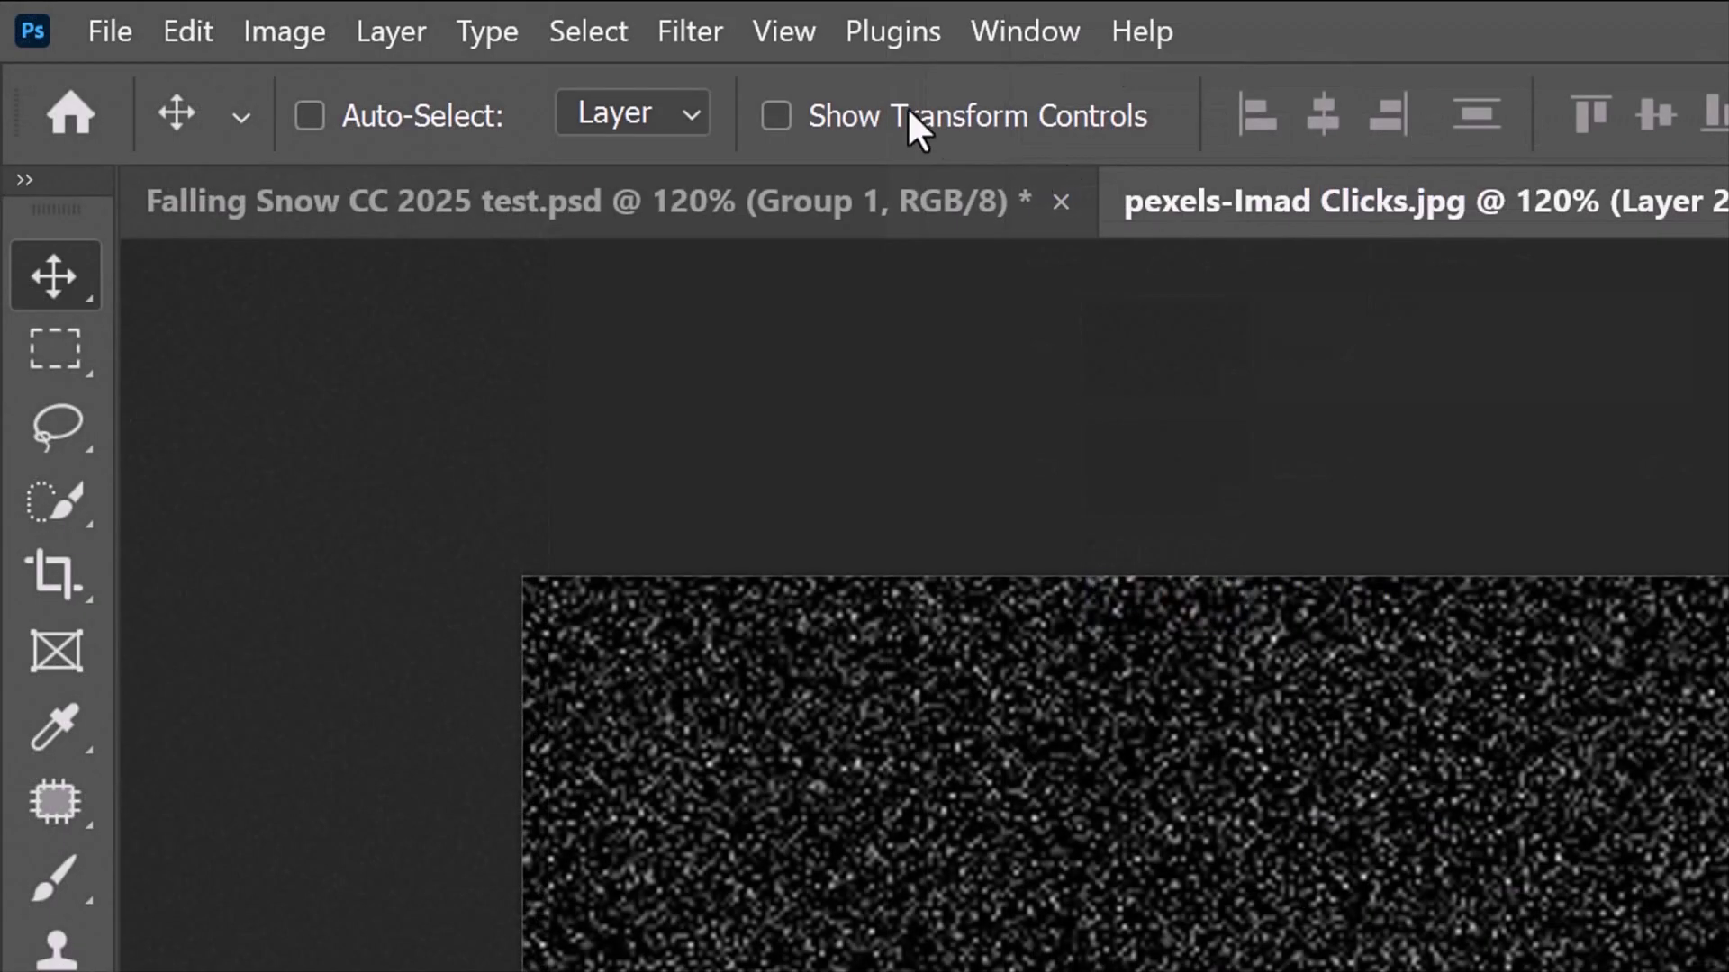
pyautogui.click(691, 32)
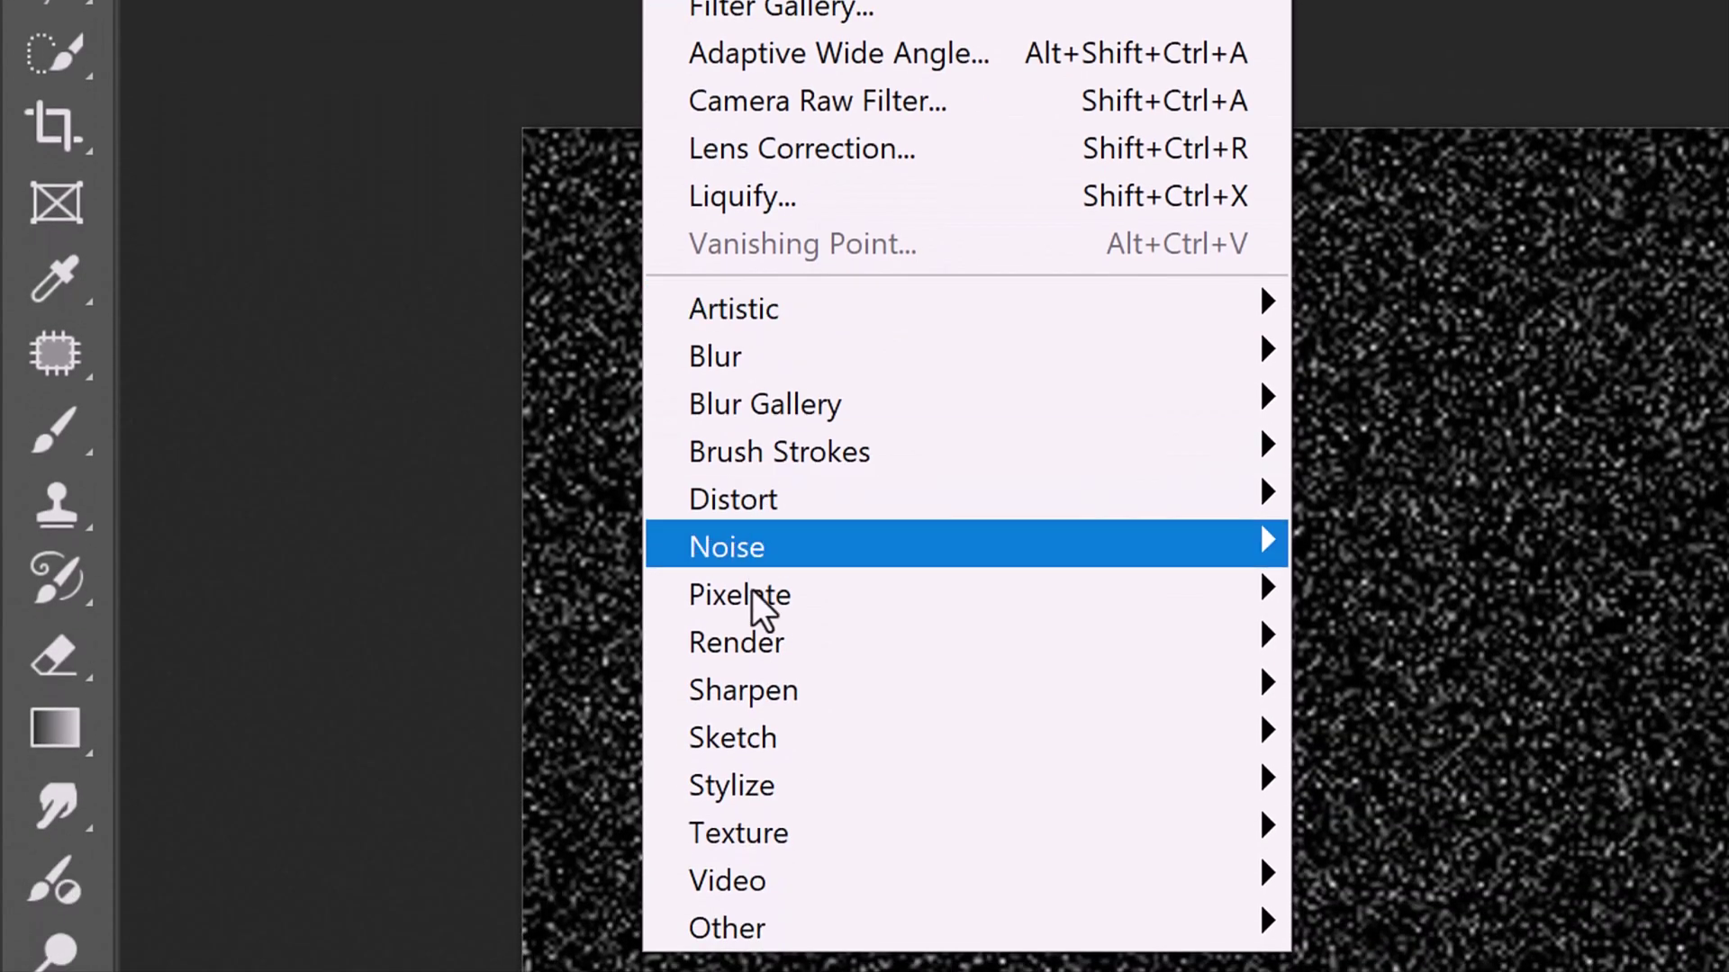
pyautogui.moveTo(681, 374)
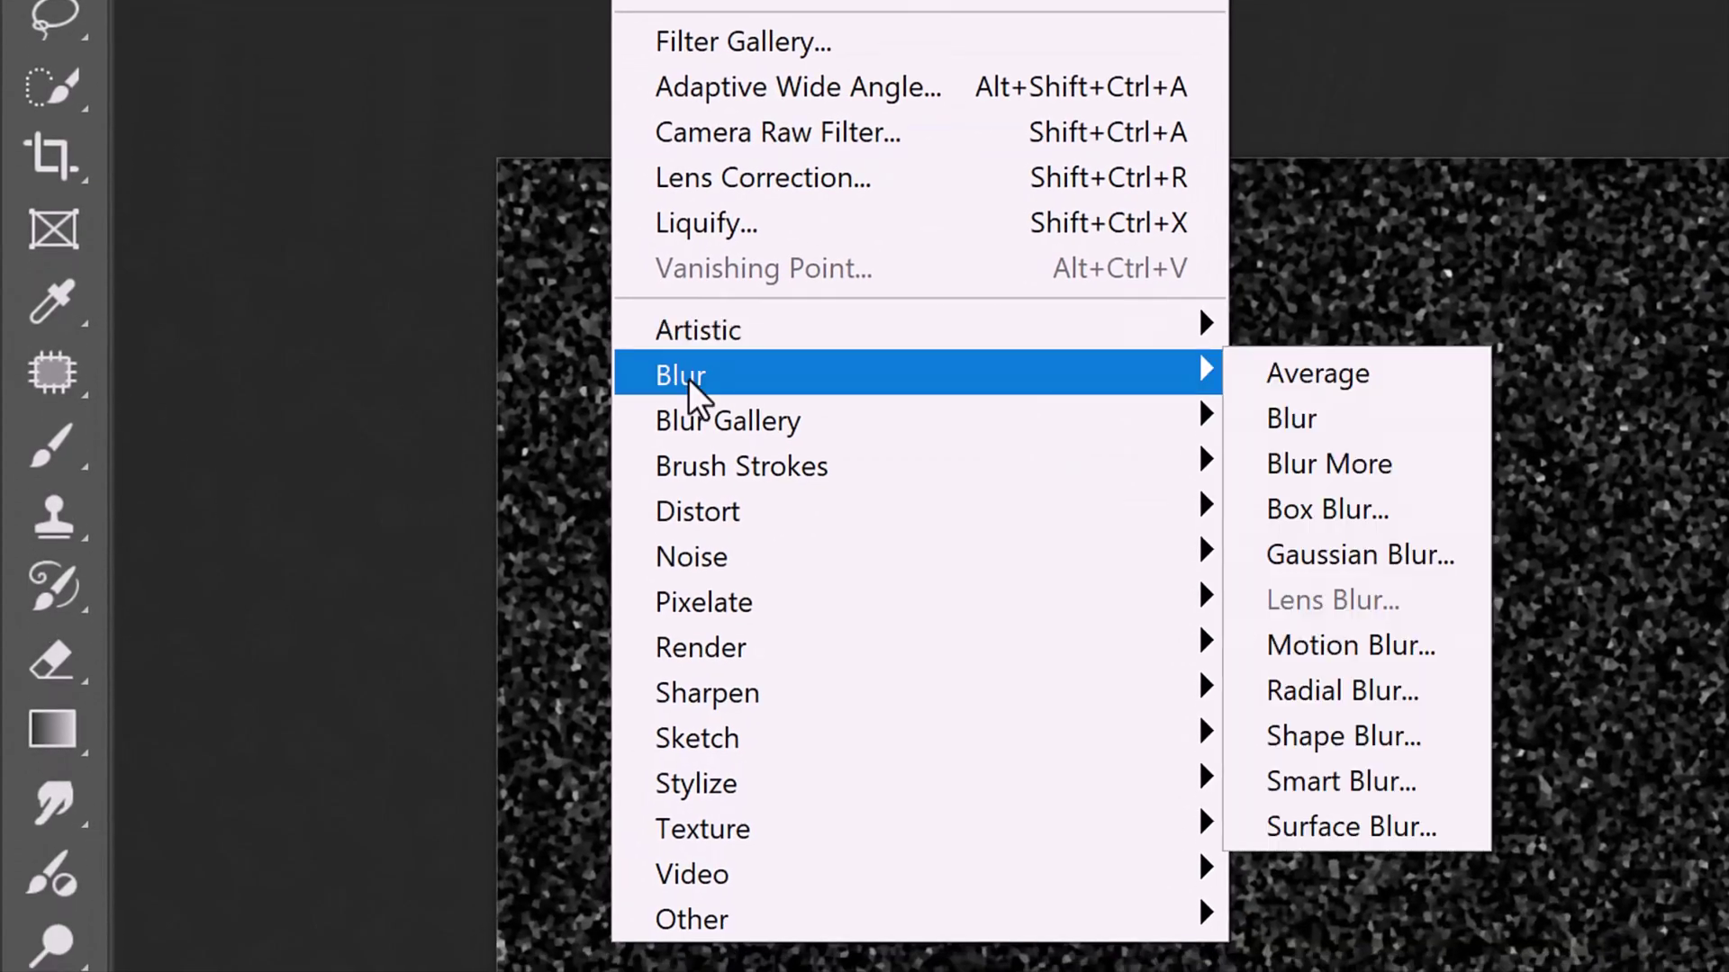
# Give Layer 2 a 10-pixel Motion Blur, collapse its smart filters, and set Screen blending
pyautogui.click(1351, 646)
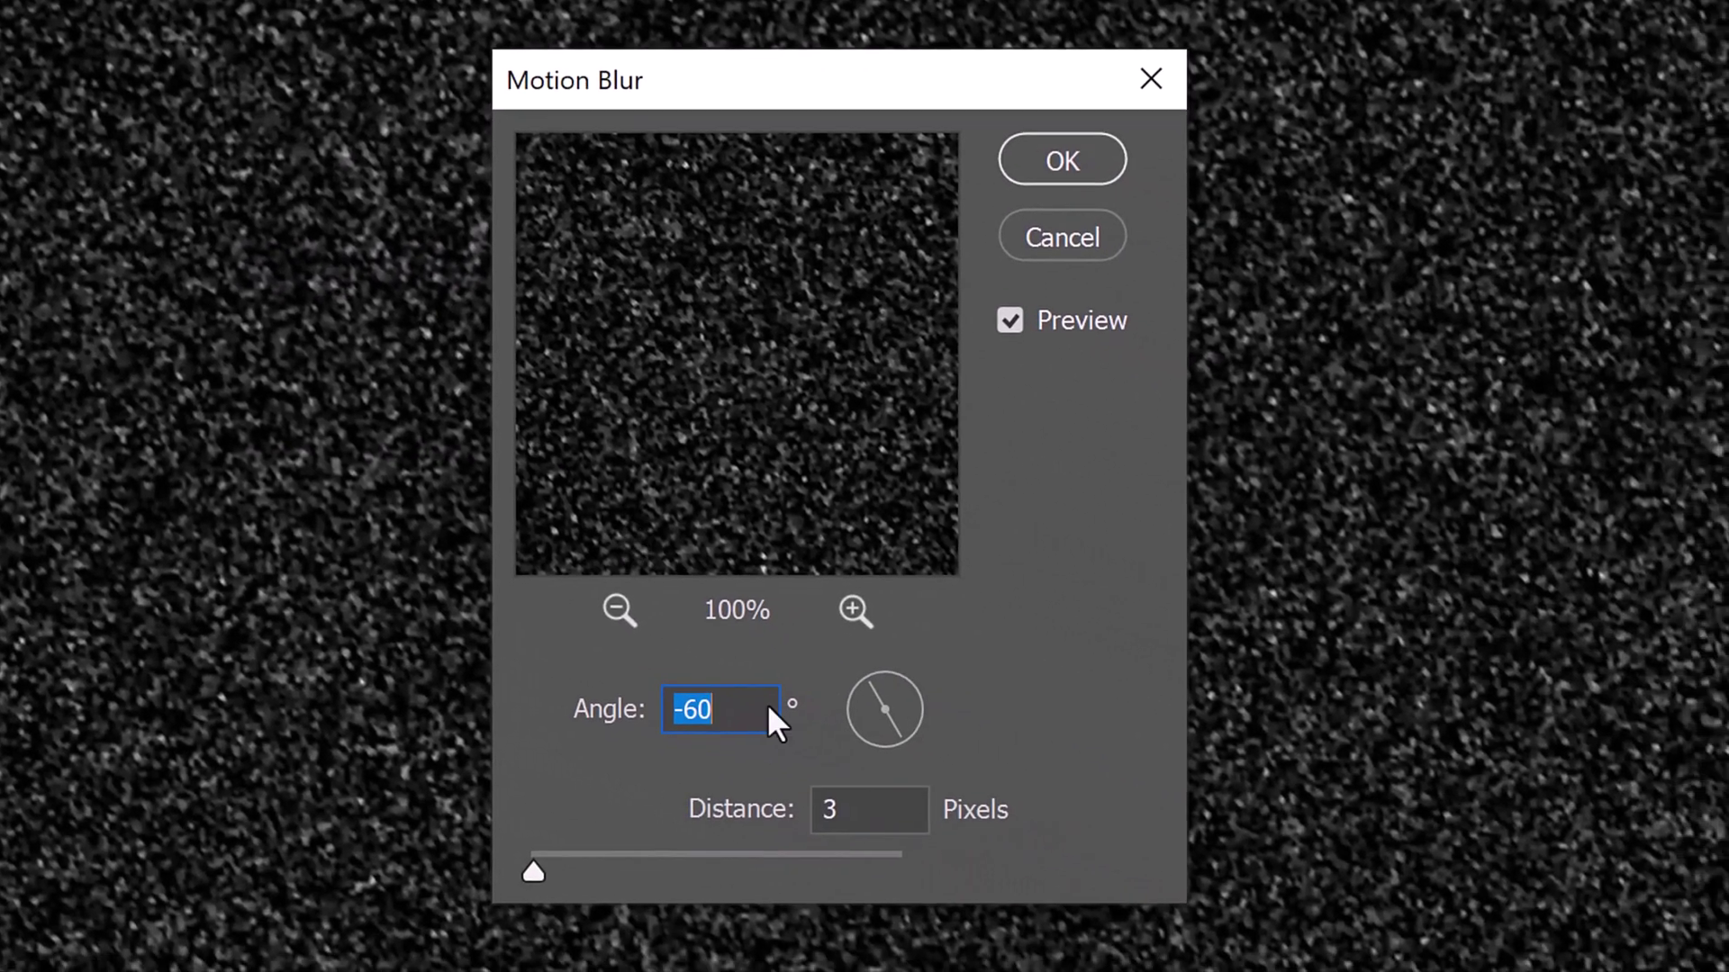
pyautogui.click(880, 810)
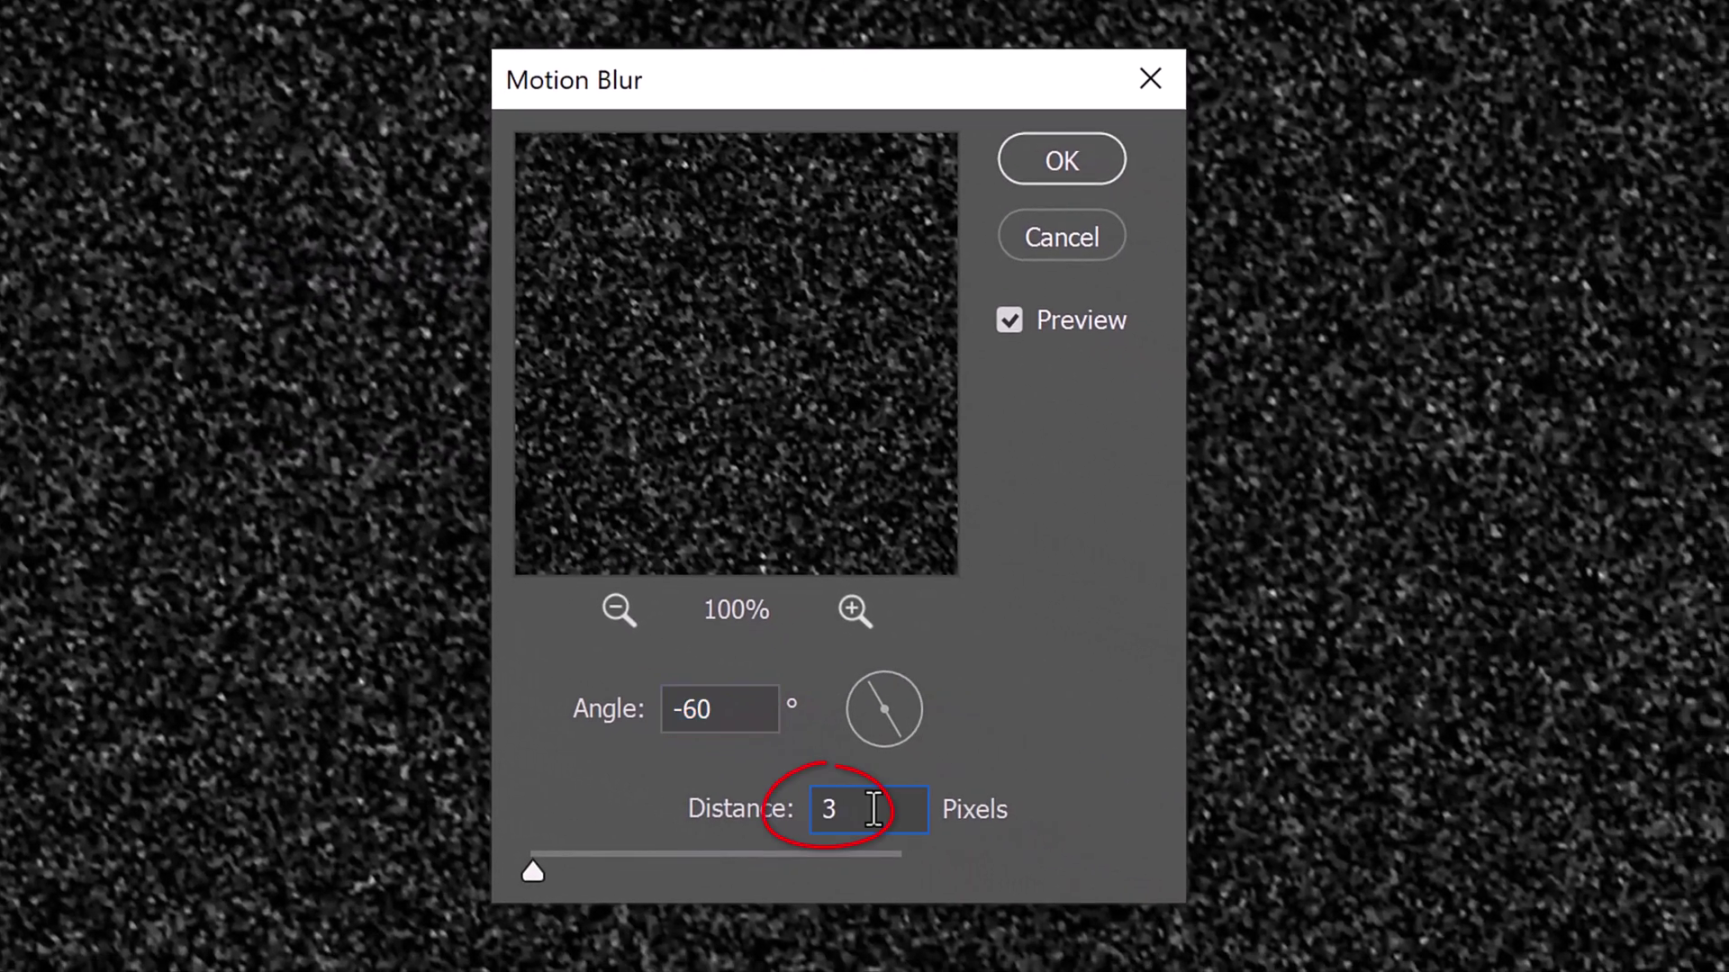
pyautogui.write('10')
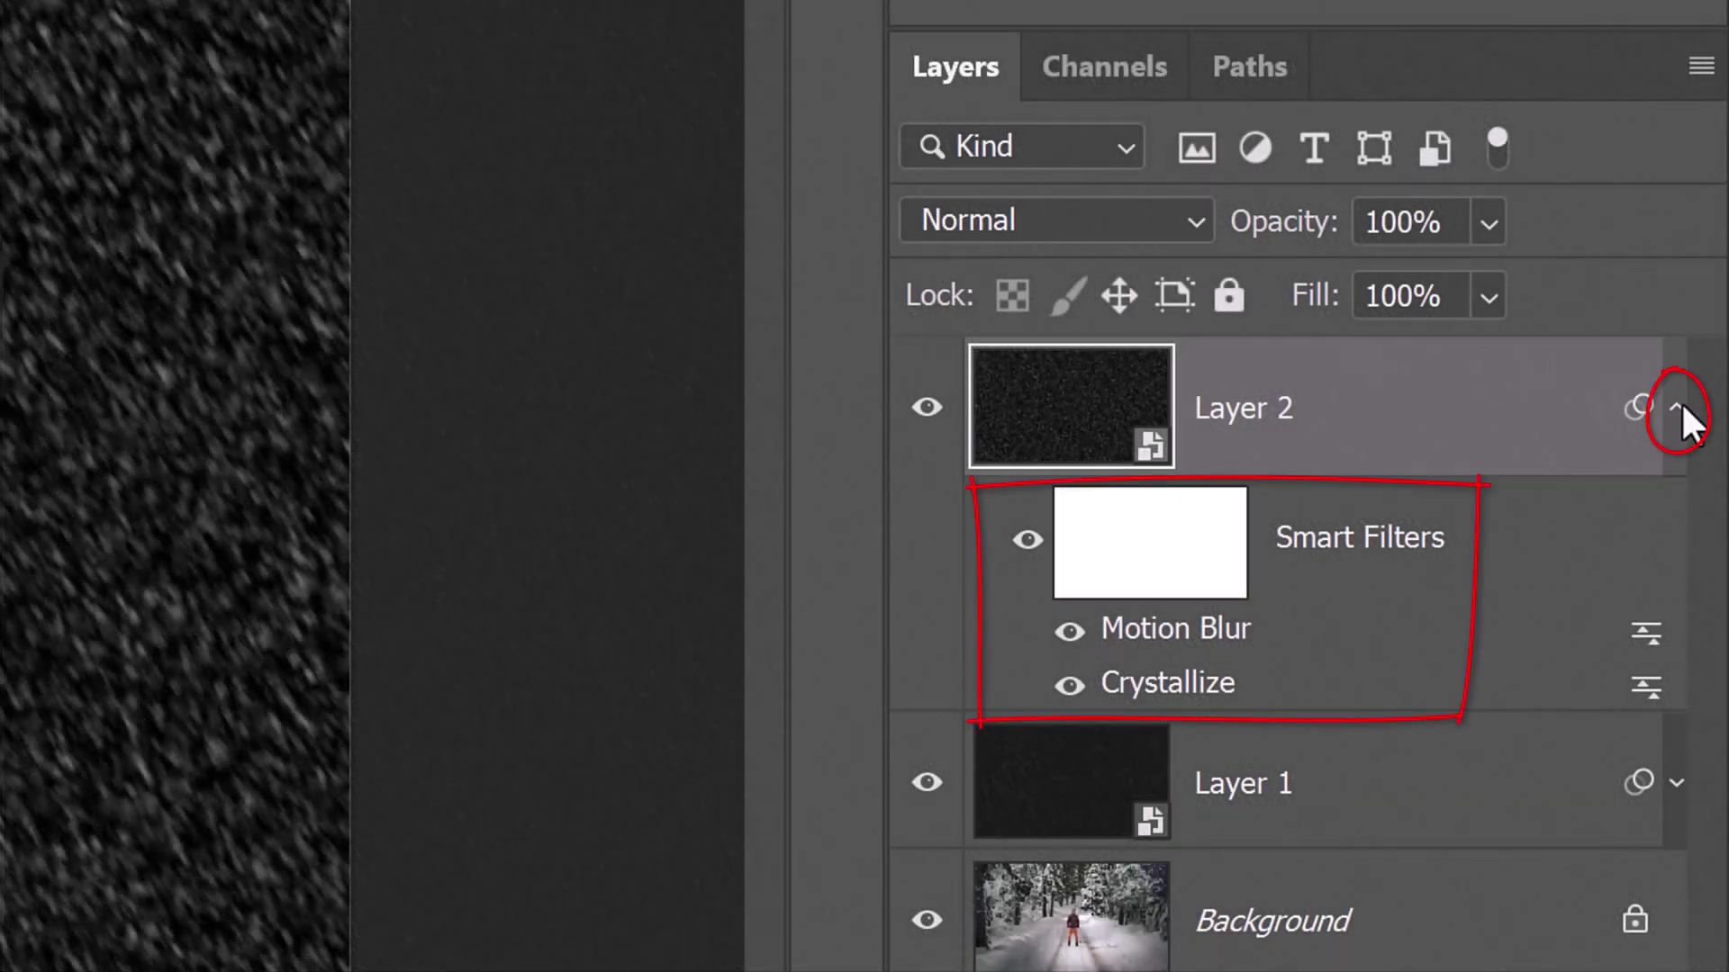
pyautogui.click(1677, 408)
pyautogui.click(1193, 227)
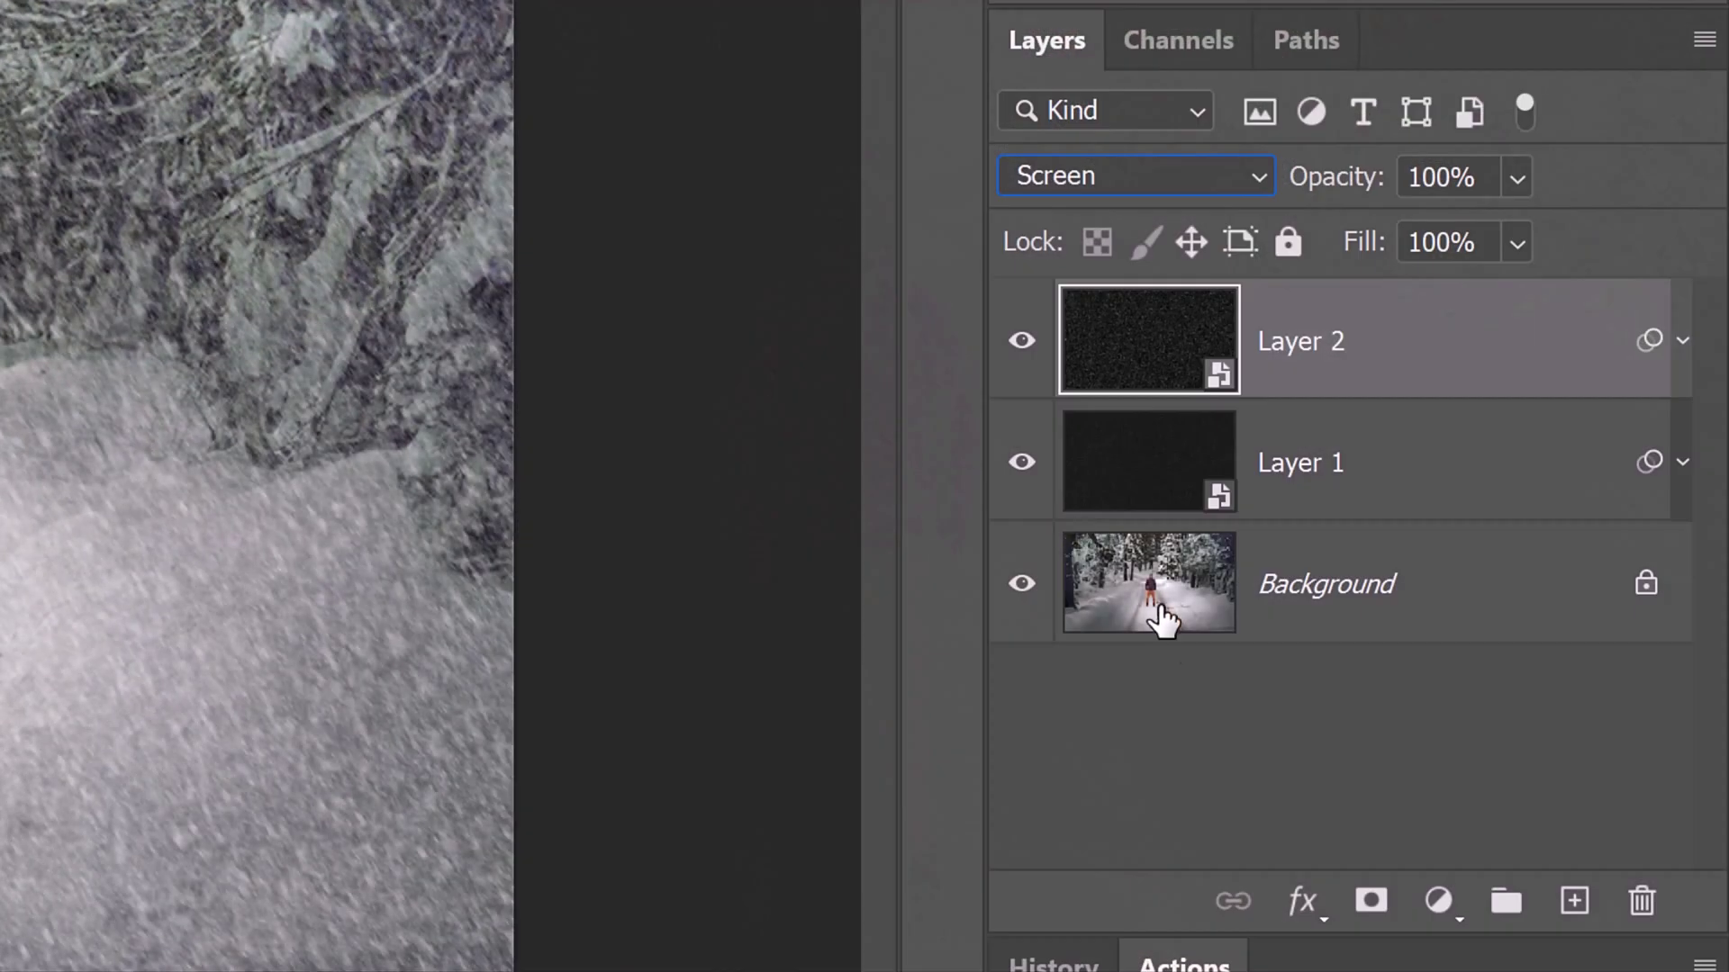
# Clip a Levels adjustment to Layer 2 with input levels 30 and 190
pyautogui.click(1439, 905)
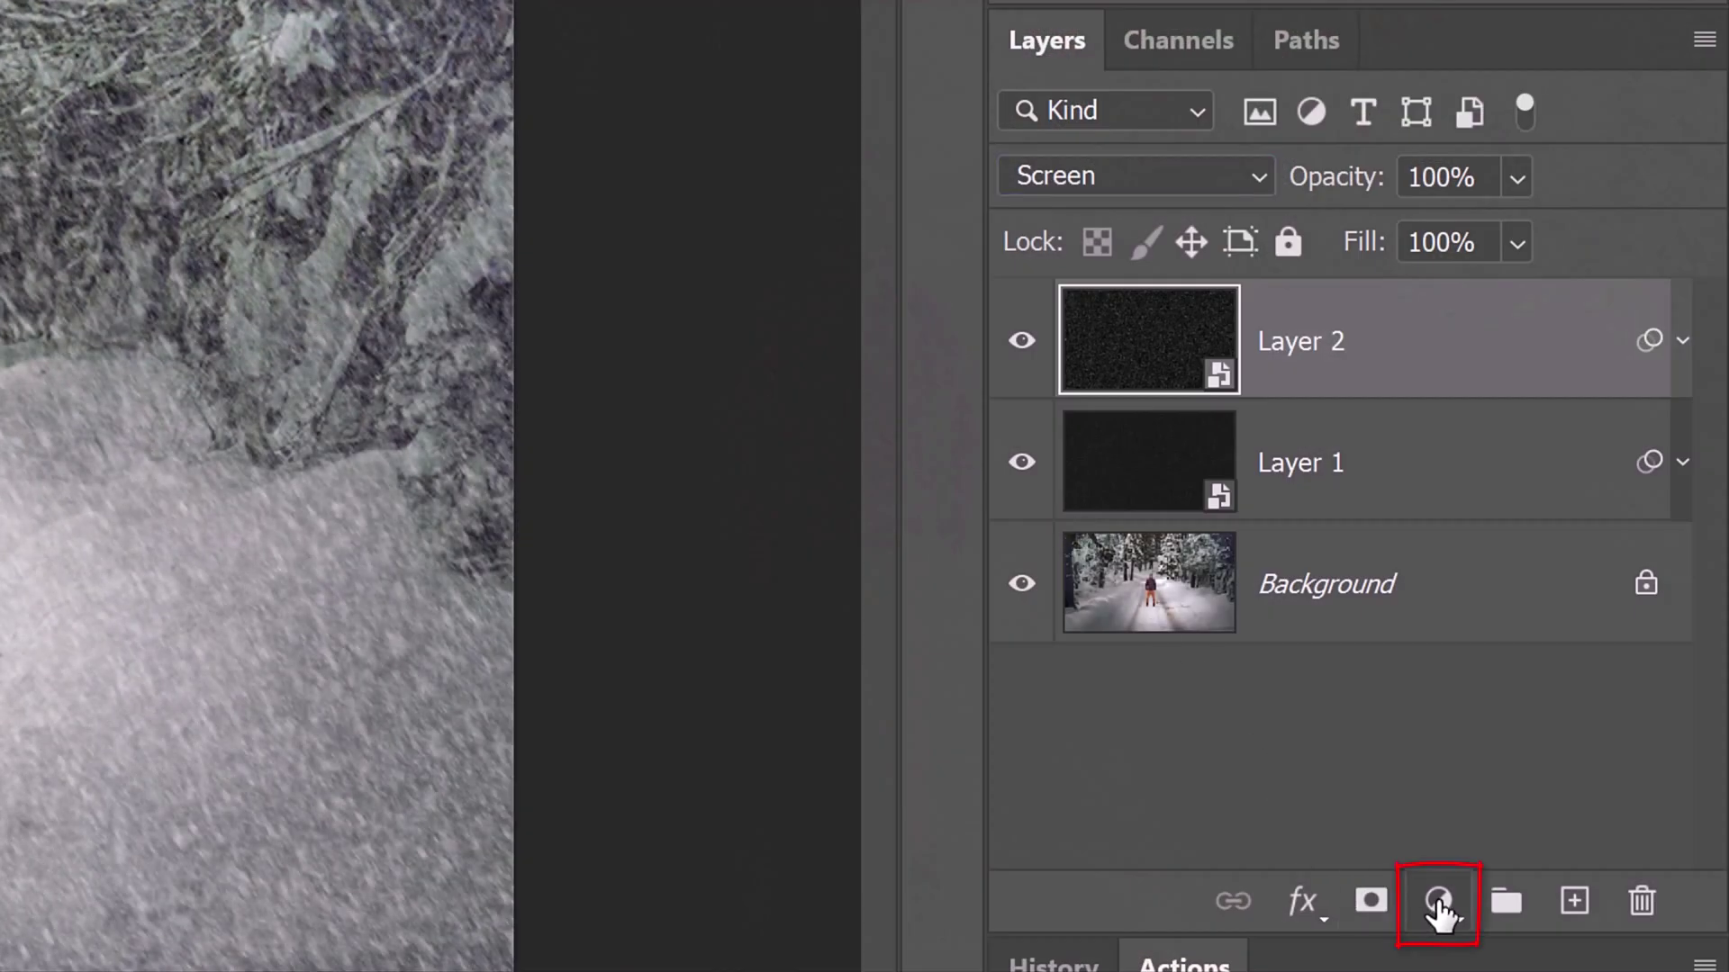
pyautogui.click(1439, 902)
pyautogui.click(1418, 315)
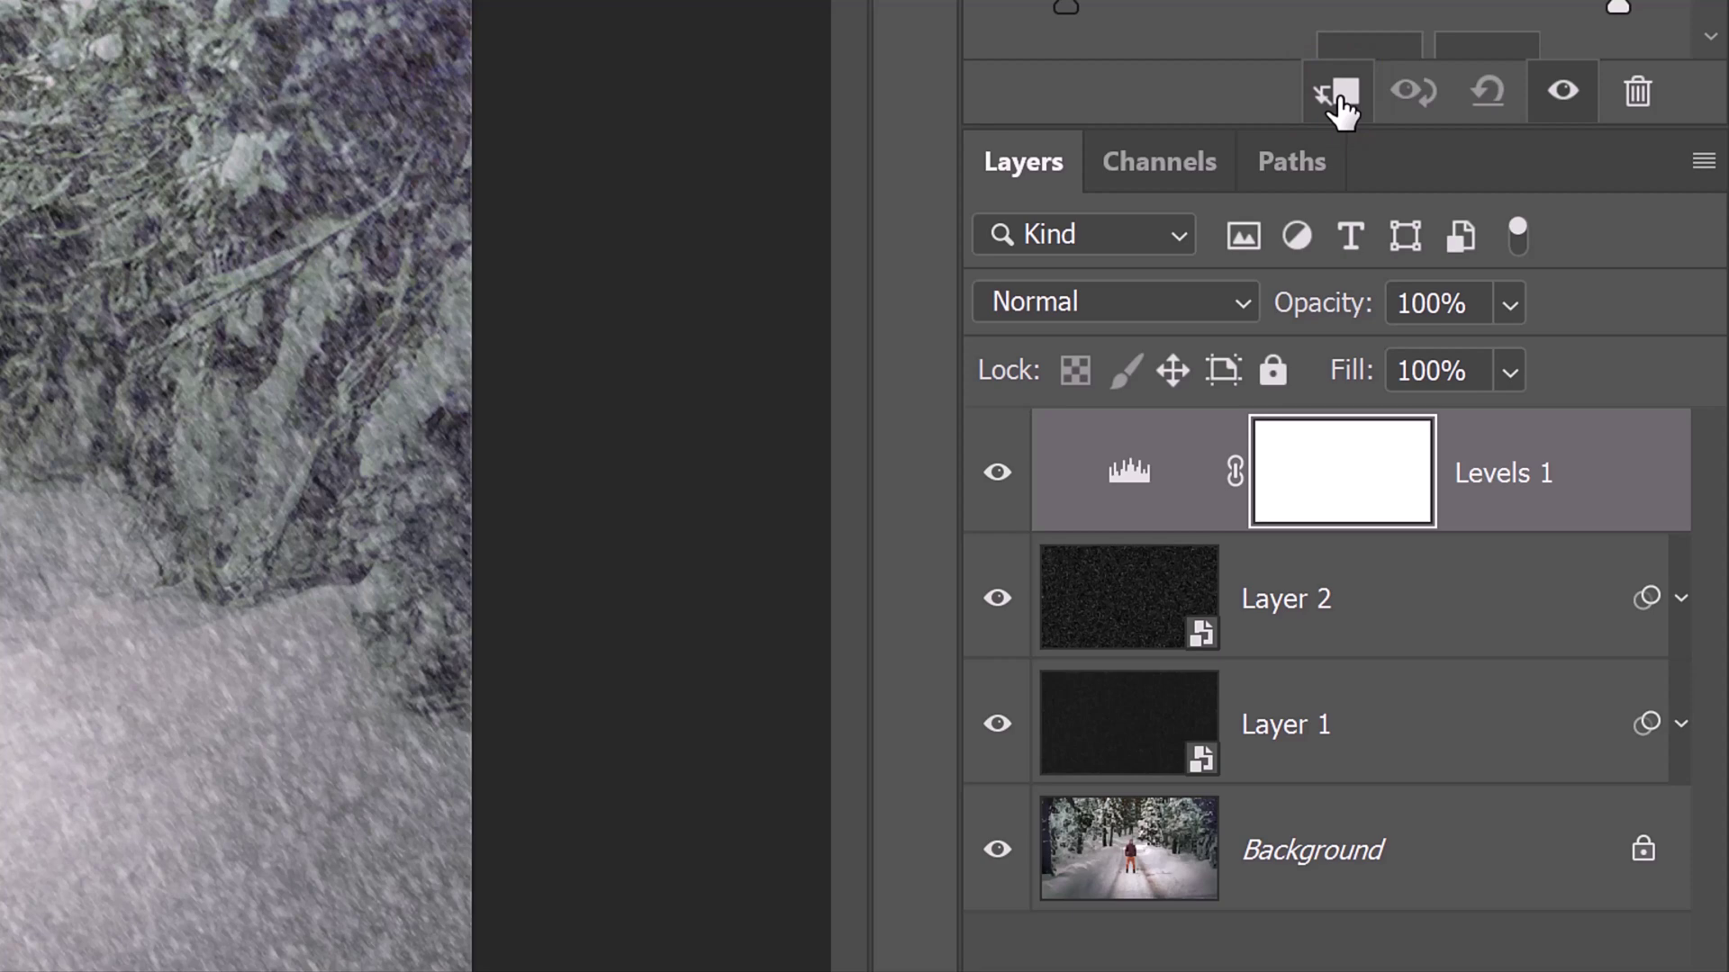
pyautogui.click(1340, 100)
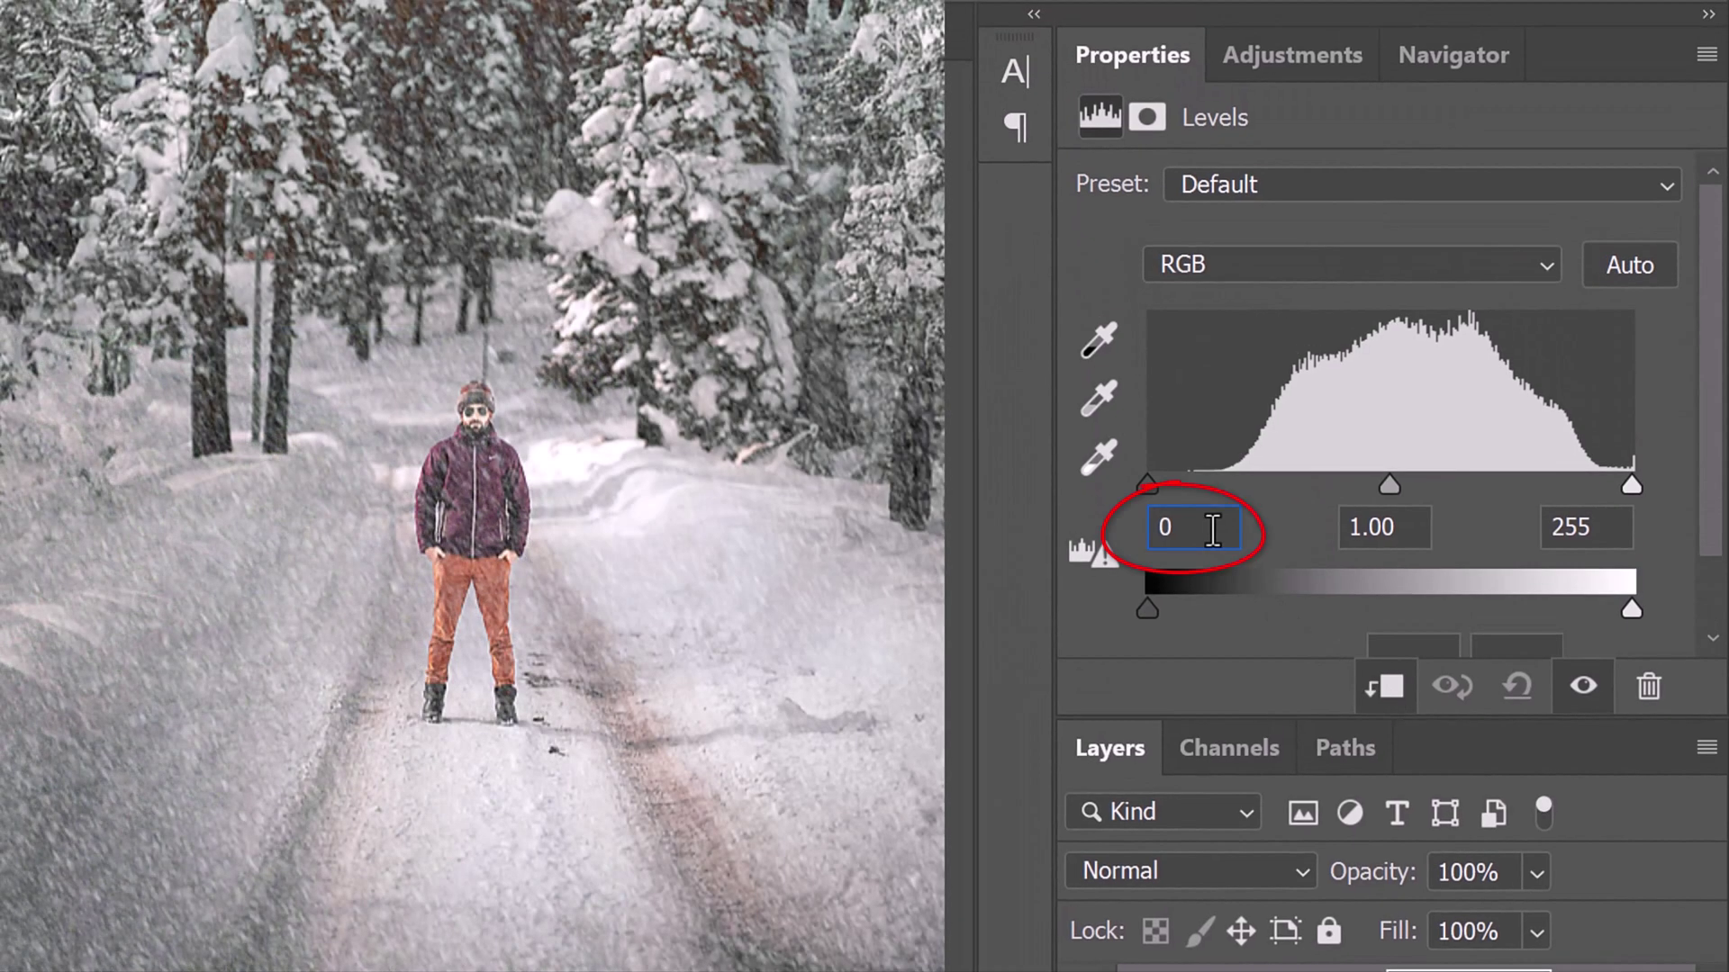
pyautogui.write('30')
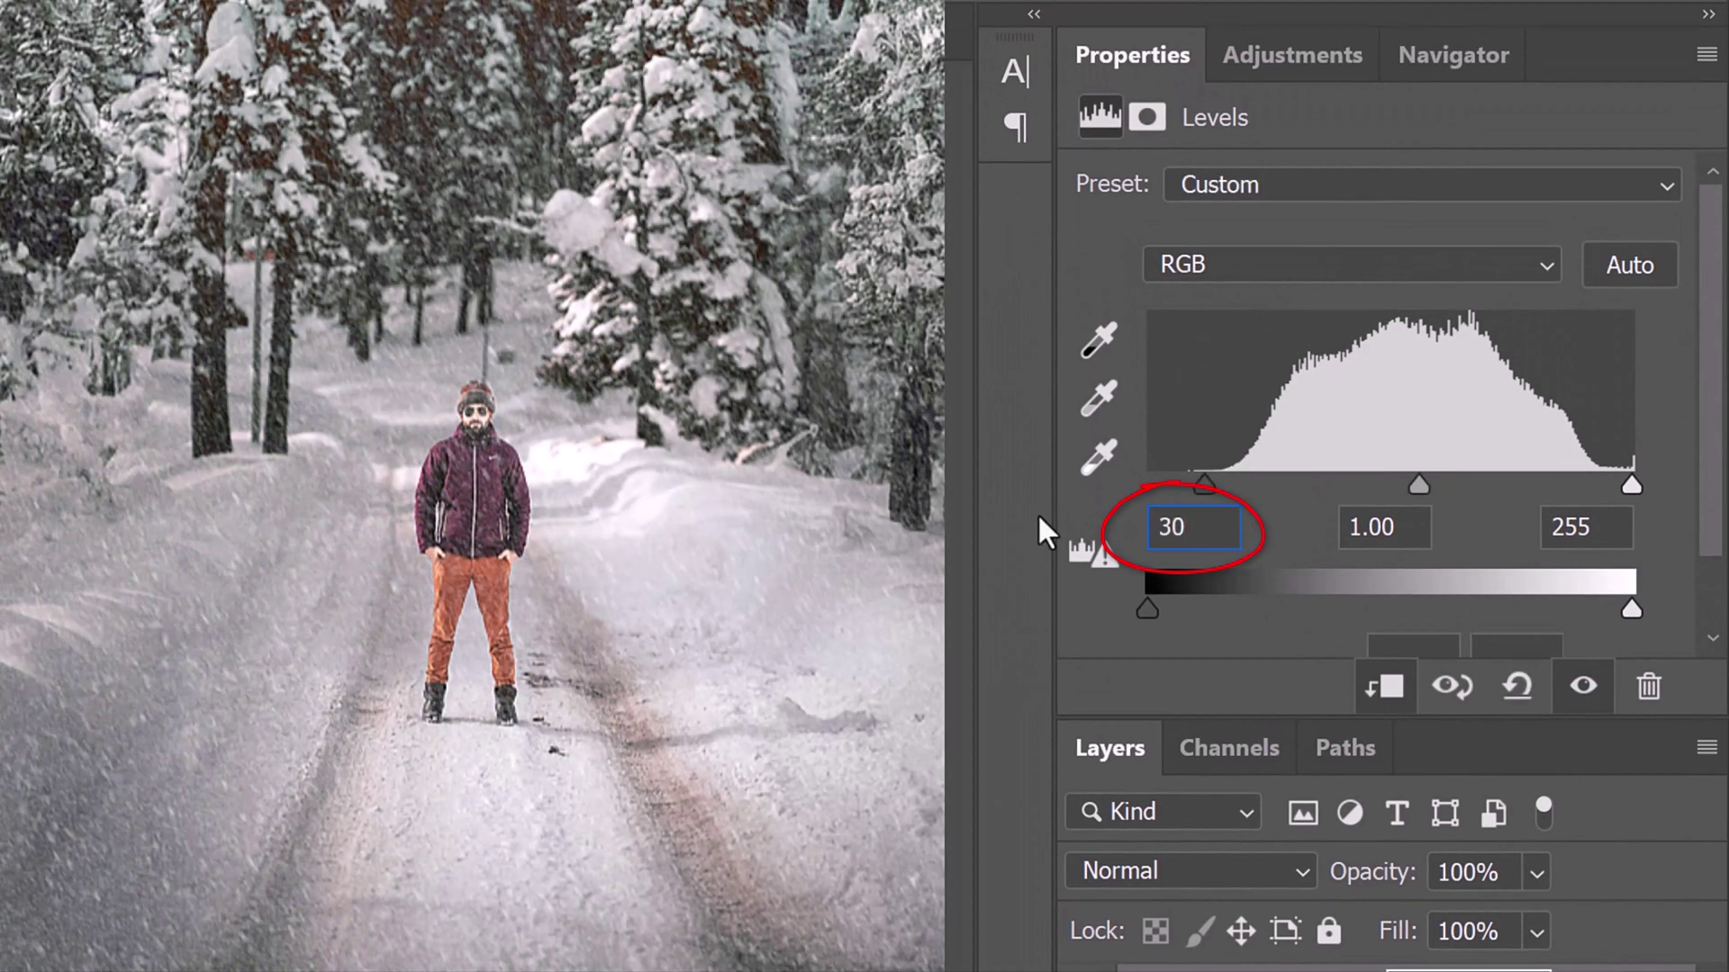
pyautogui.click(1614, 527)
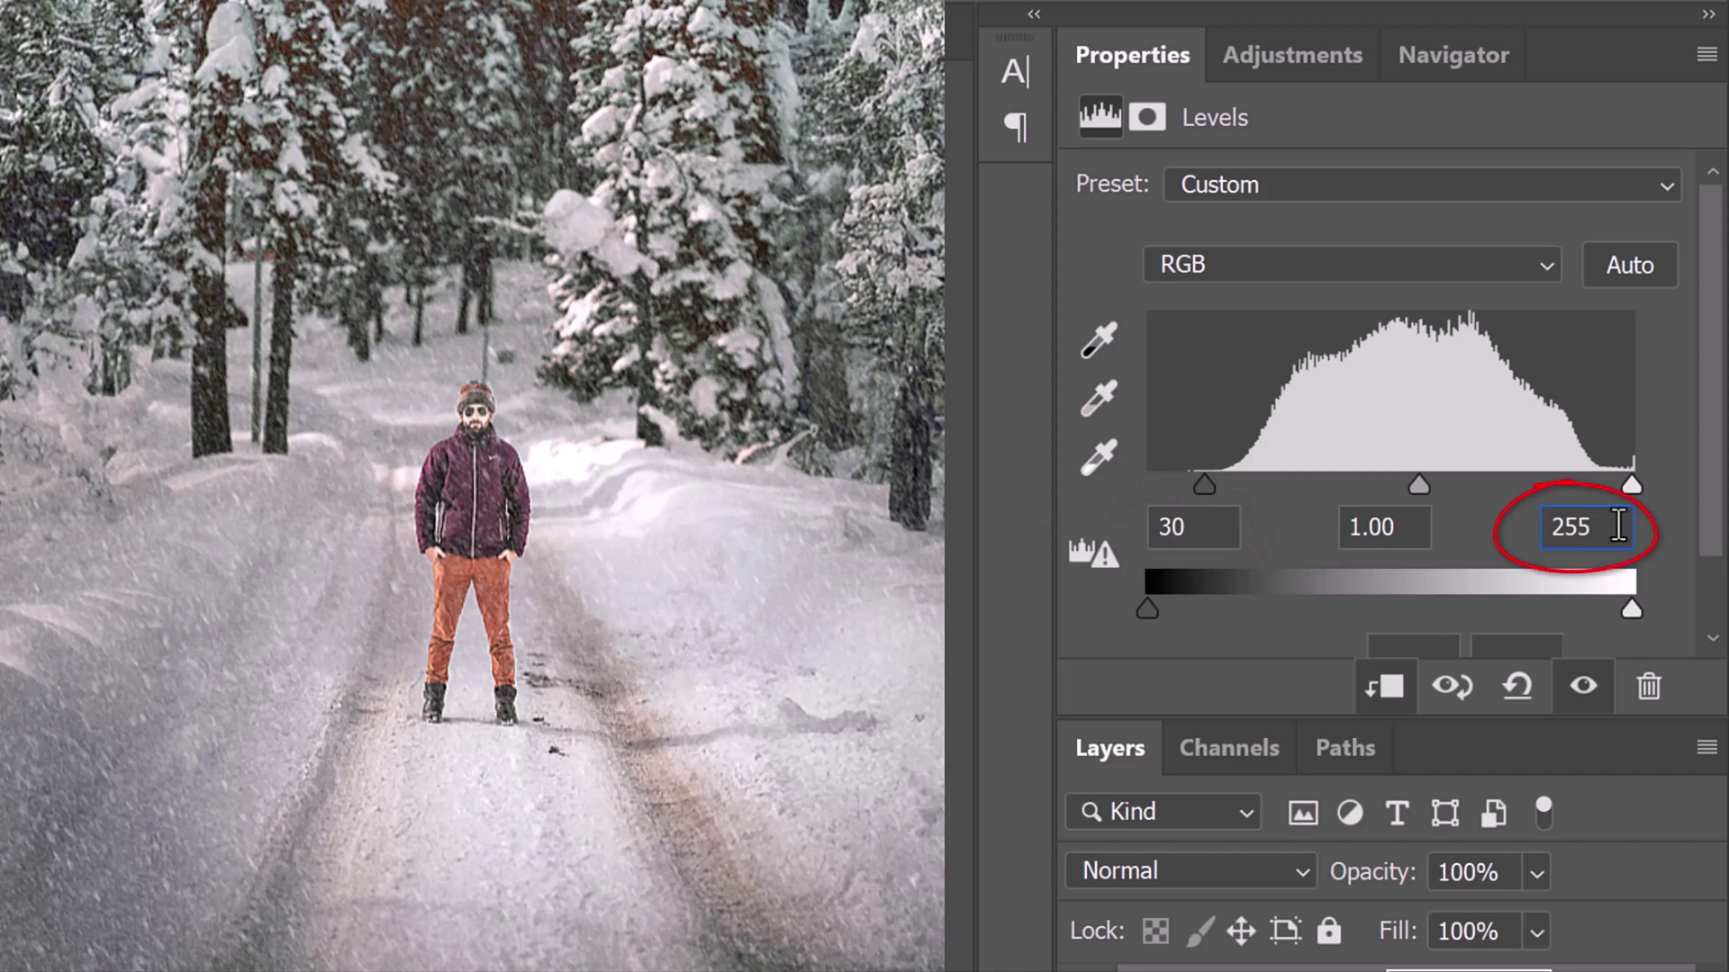
pyautogui.doubleClick(1617, 527)
pyautogui.write('190')
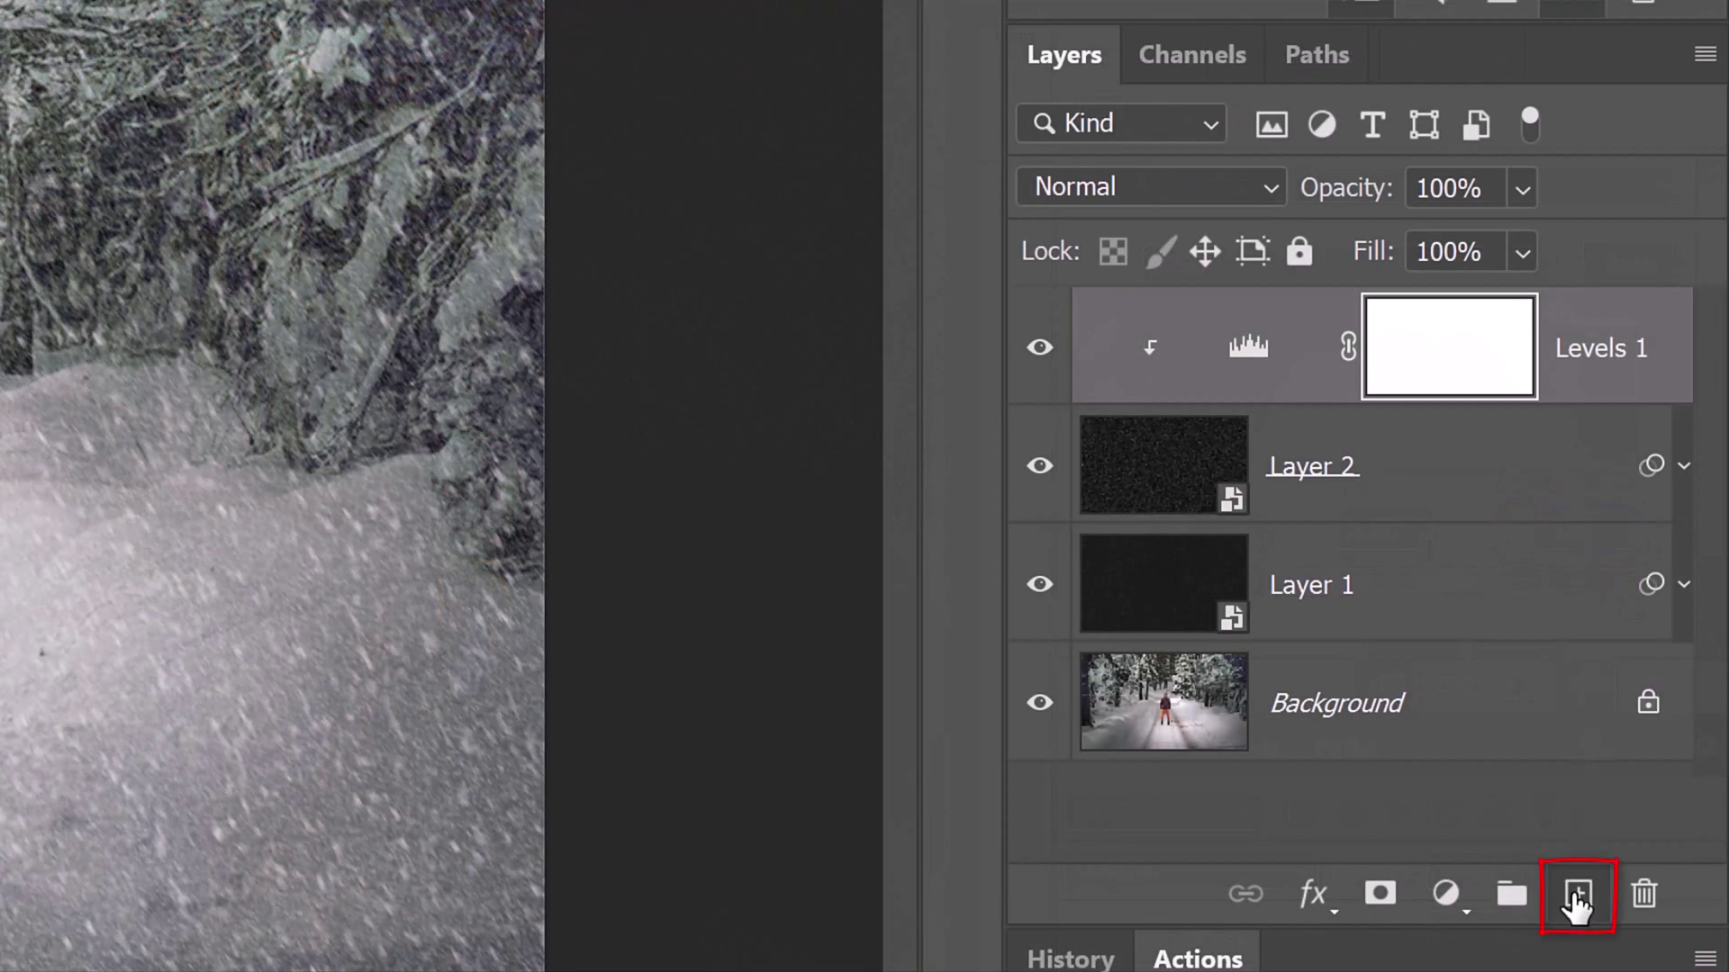
# Add a black-filled Layer 3 and convert it to a smart object
pyautogui.click(1578, 895)
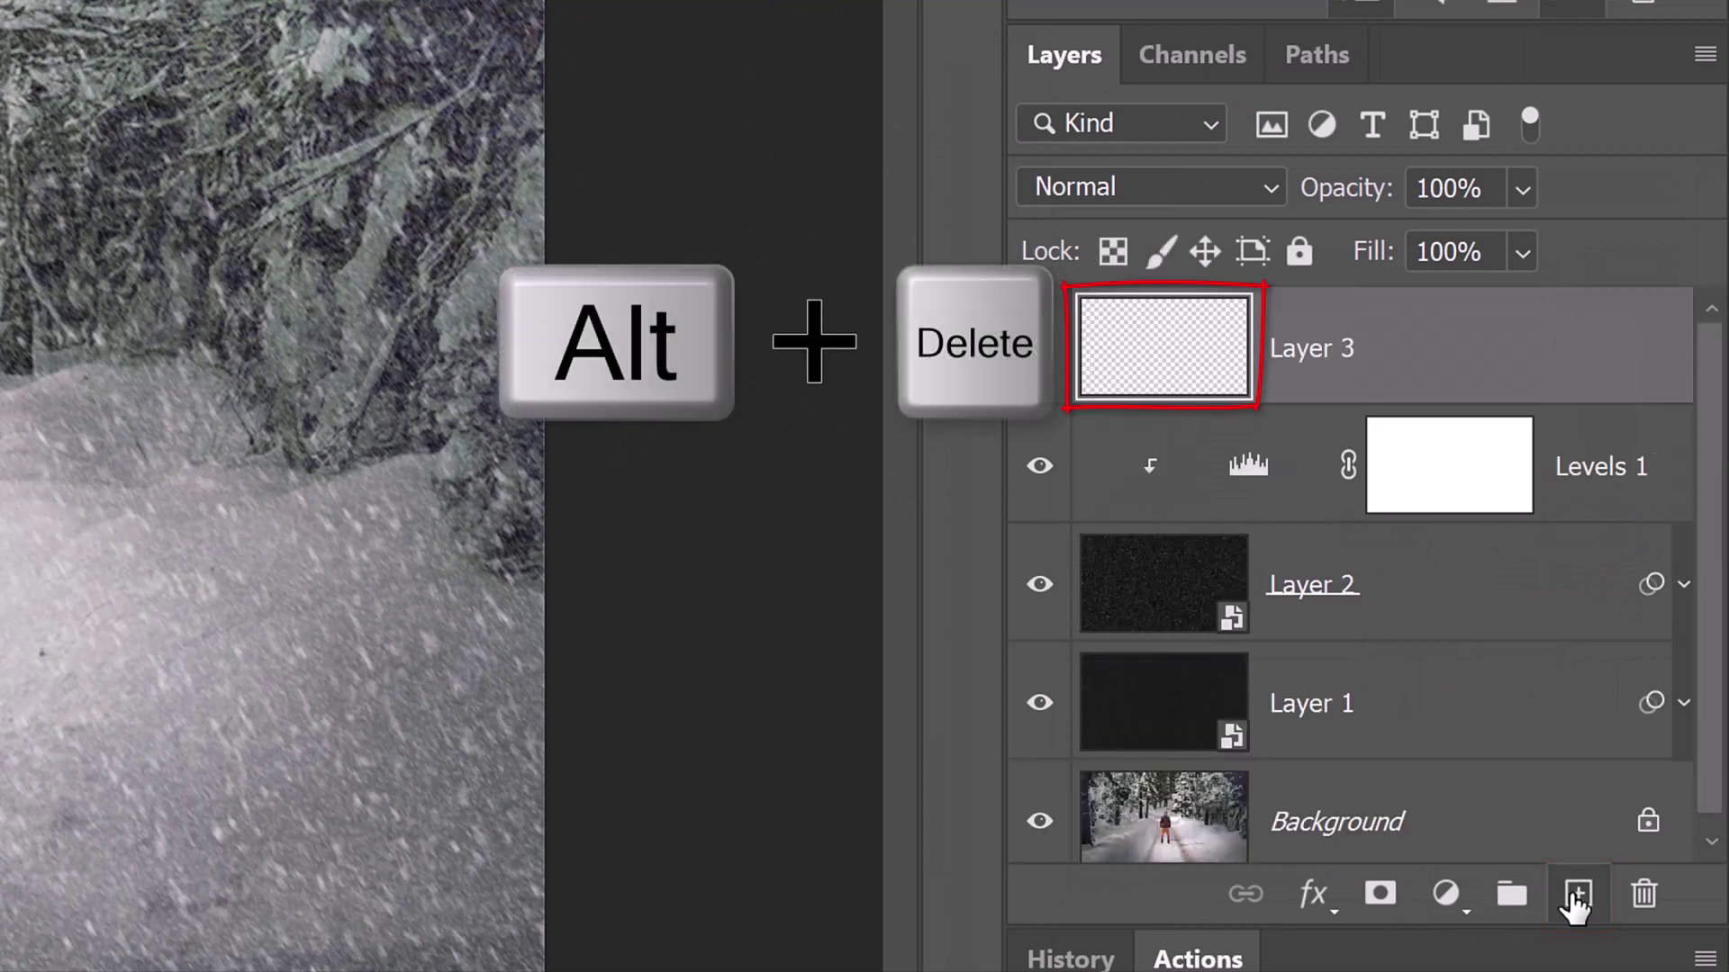
pyautogui.hotkey('alt', 'Delete')
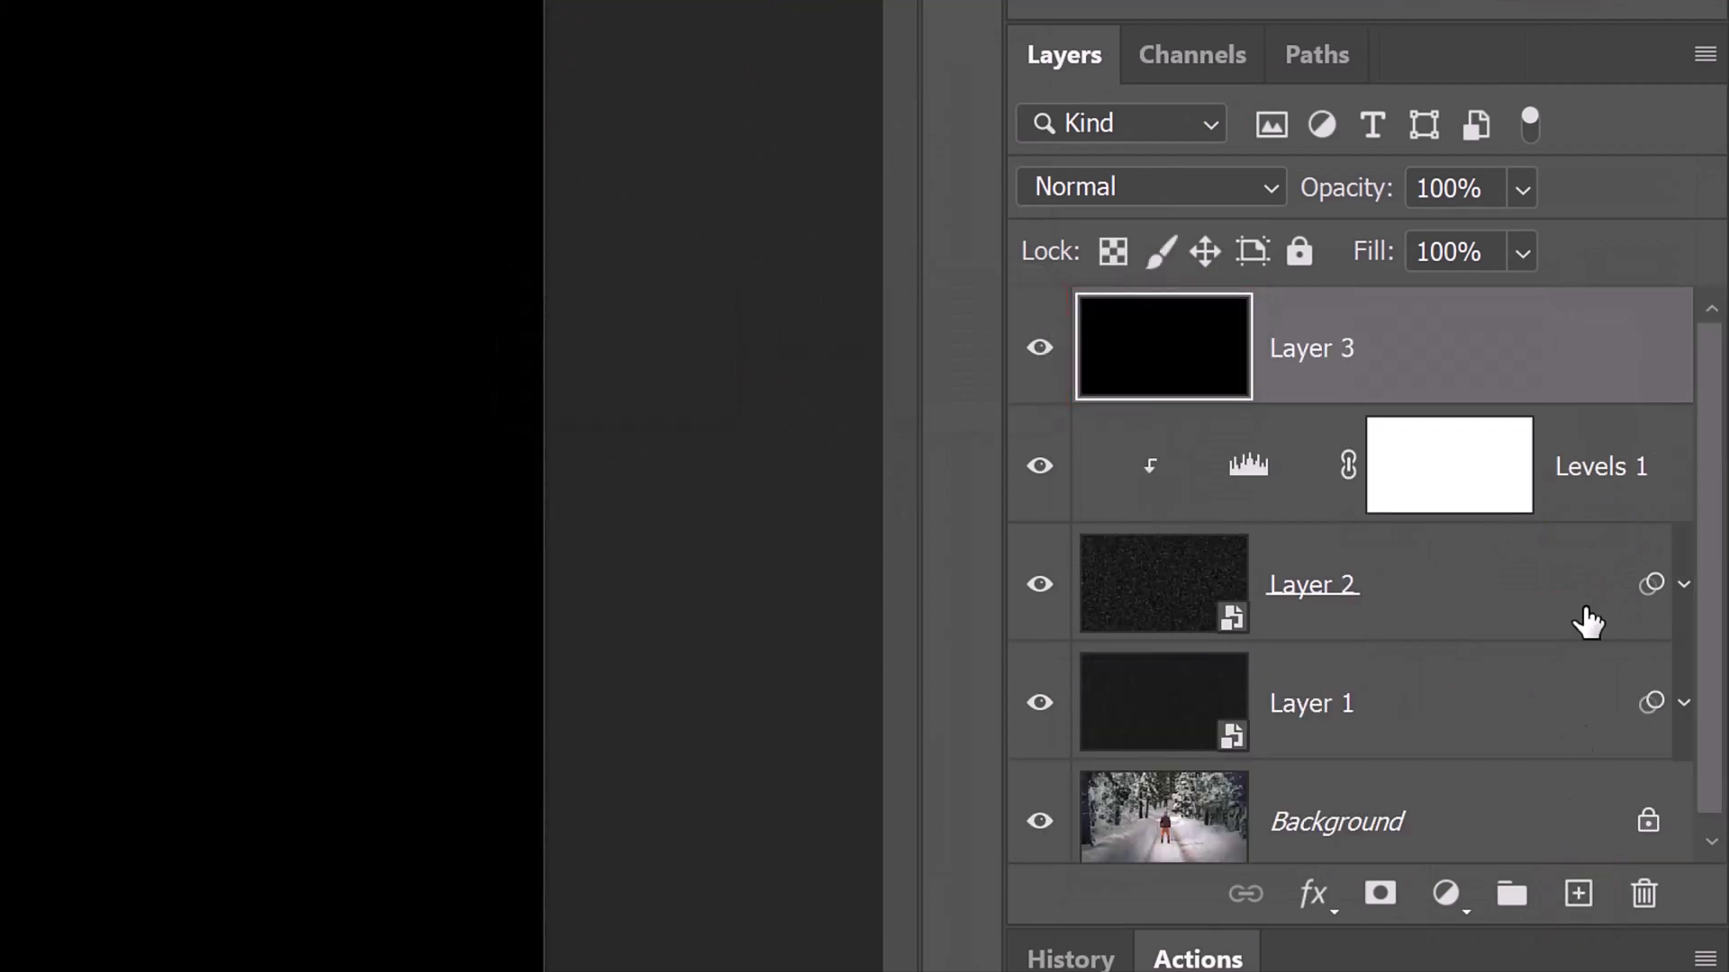
pyautogui.click(1702, 55)
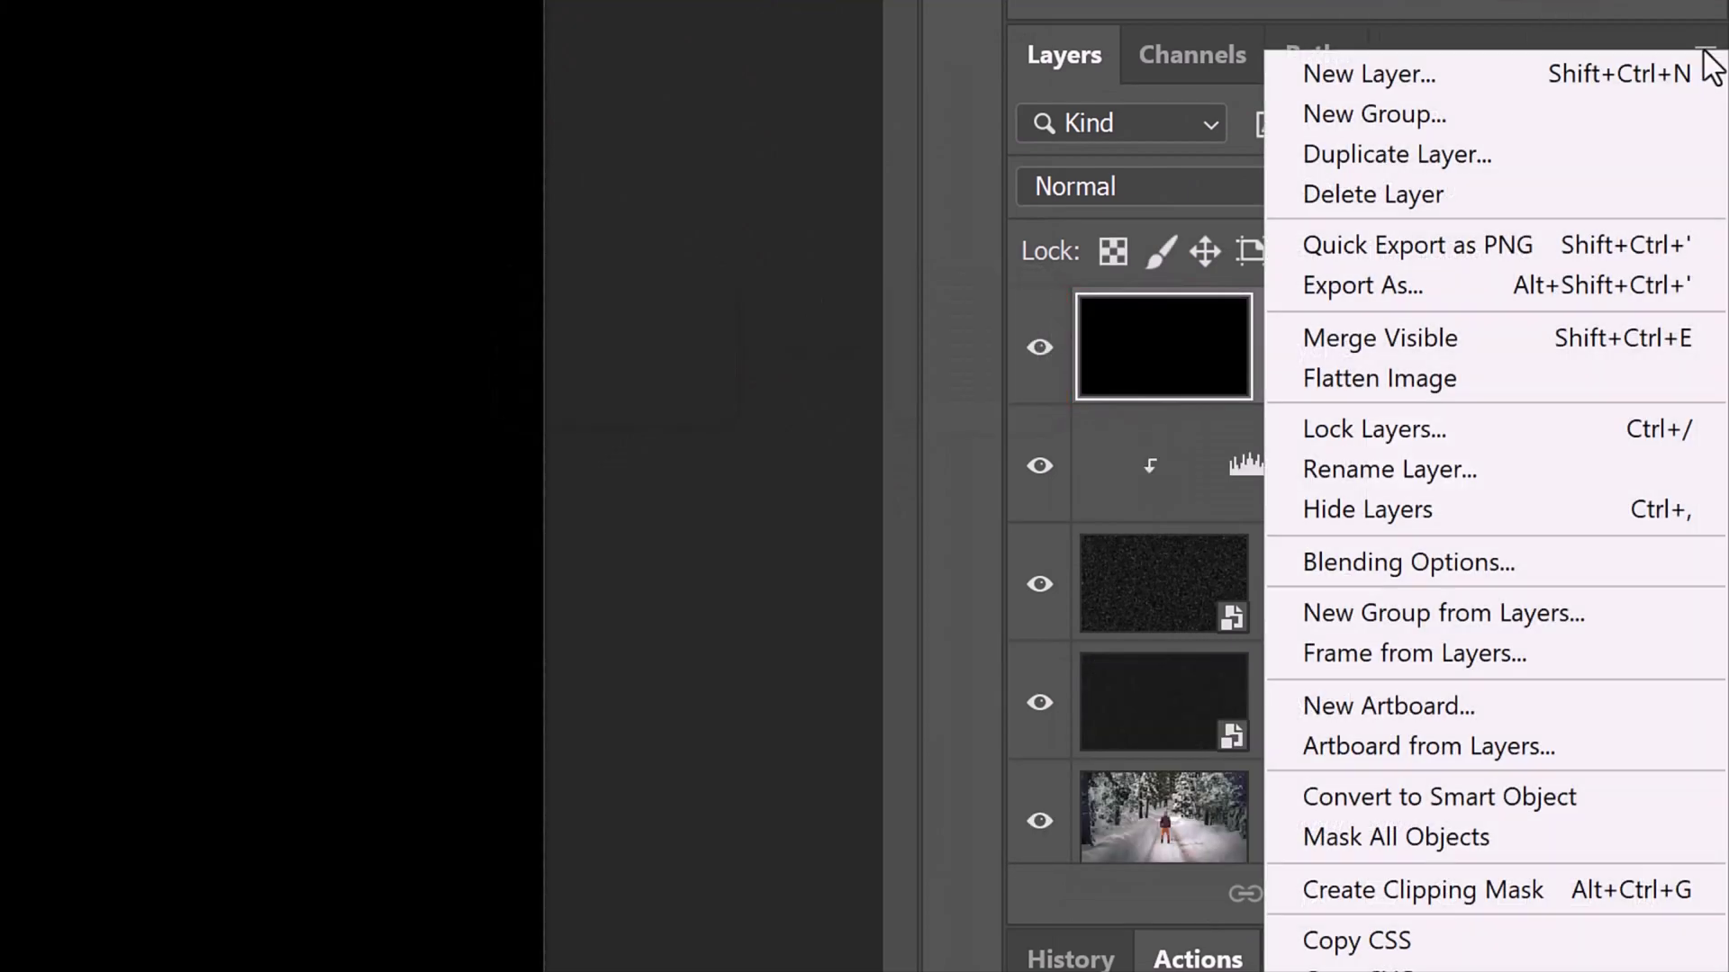
pyautogui.click(1420, 798)
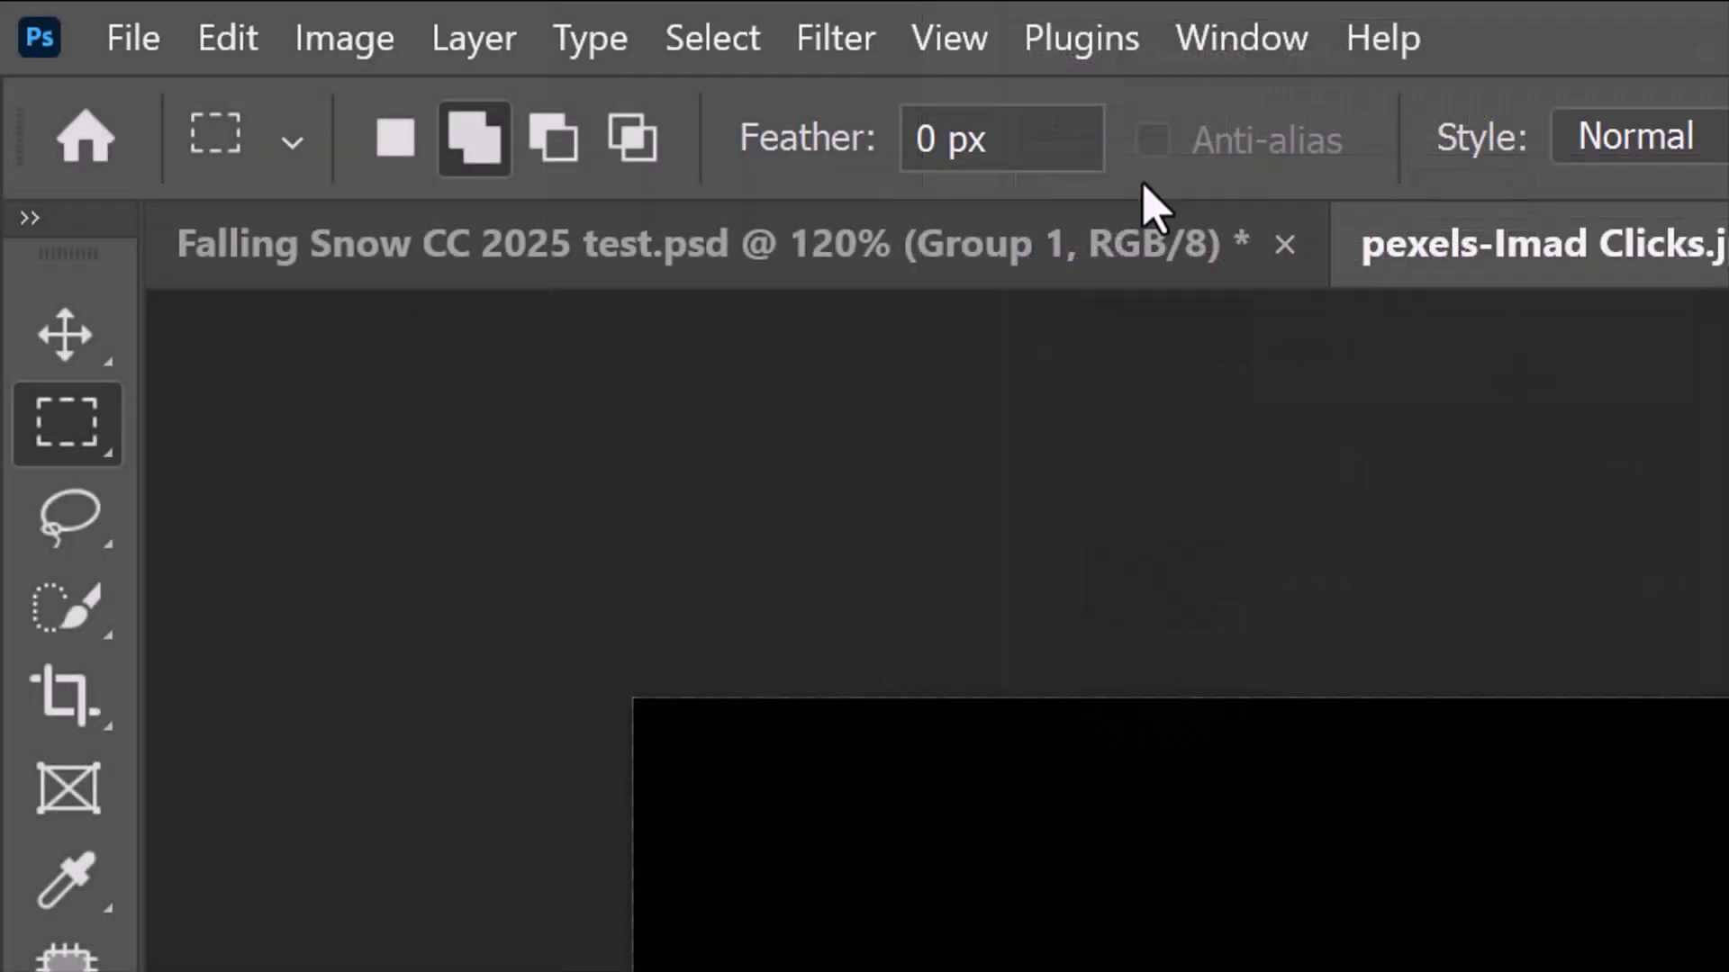
pyautogui.click(834, 38)
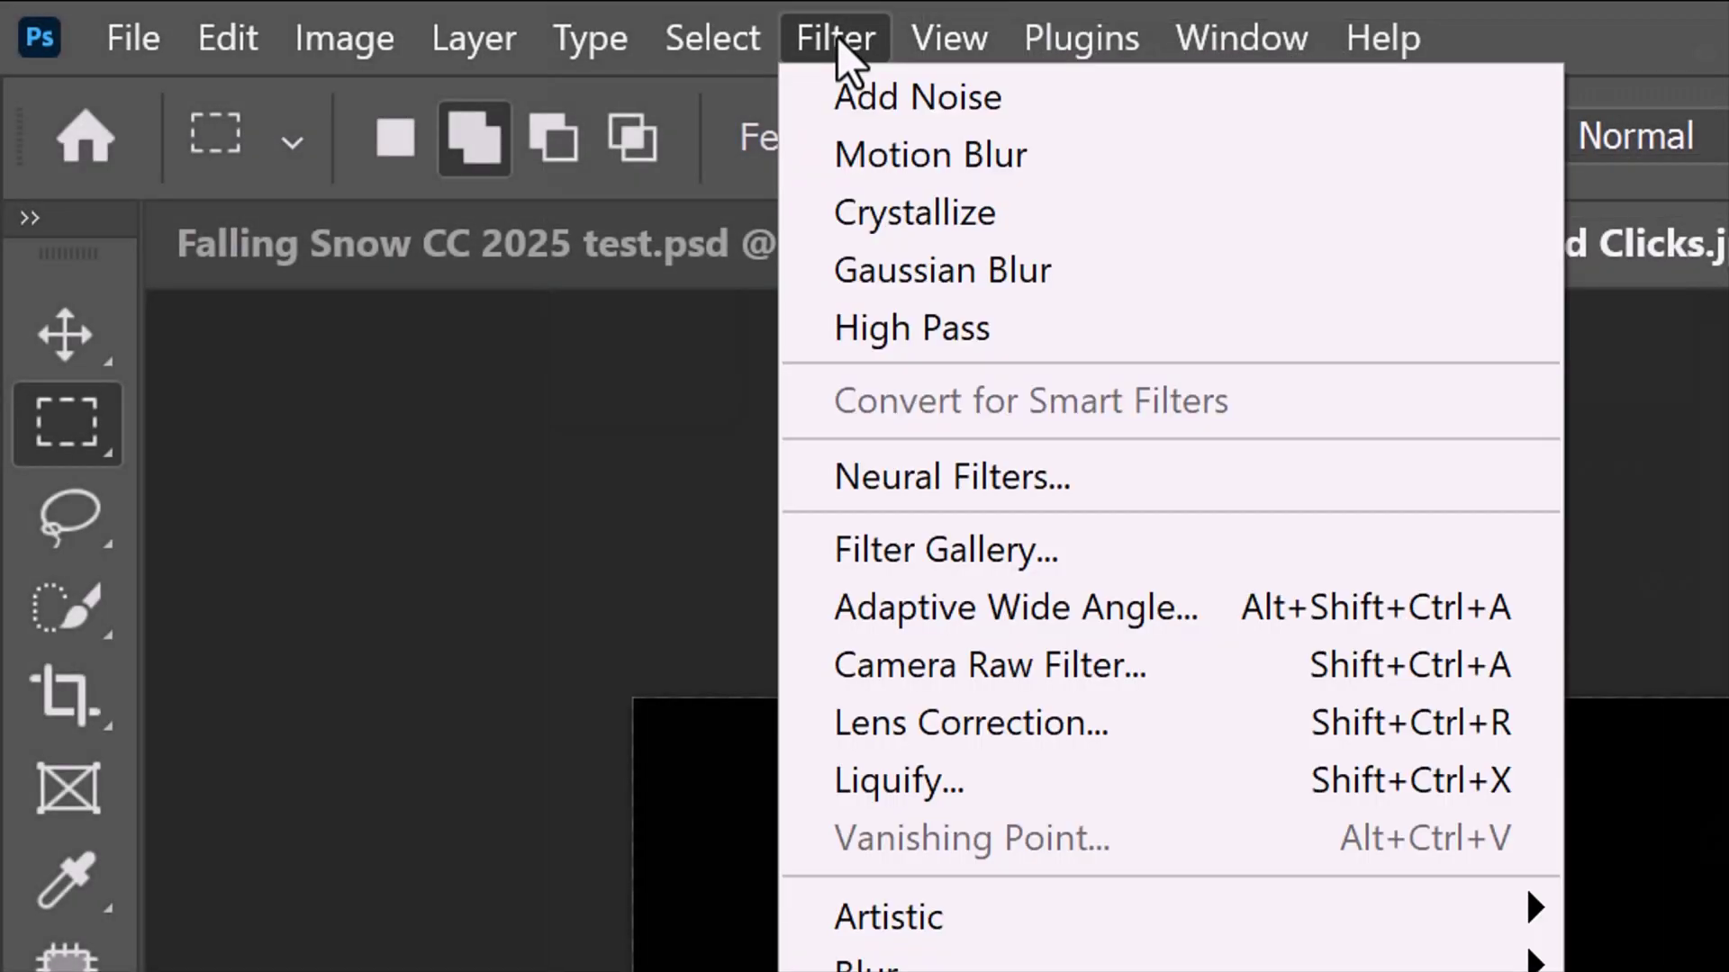
# Apply Add Noise, a 0.4-pixel Gaussian Blur, and 20-pixel Crystallize to Layer 3
pyautogui.click(894, 95)
pyautogui.press('Return')
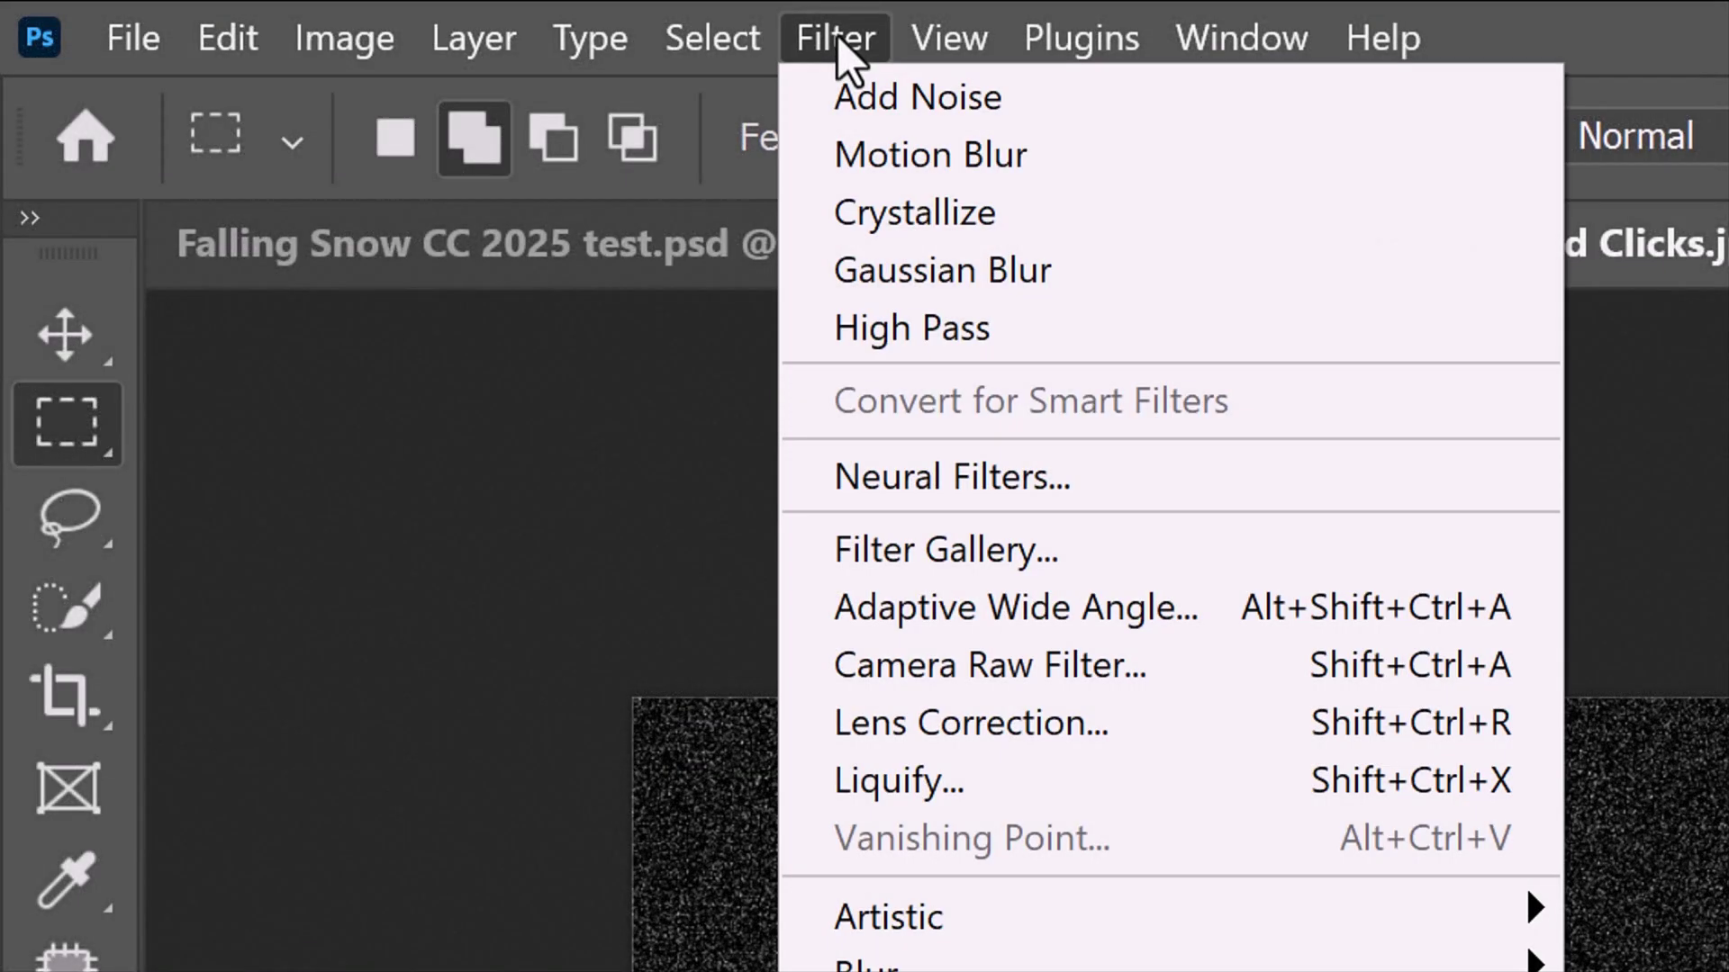
pyautogui.click(919, 277)
pyautogui.write('.4')
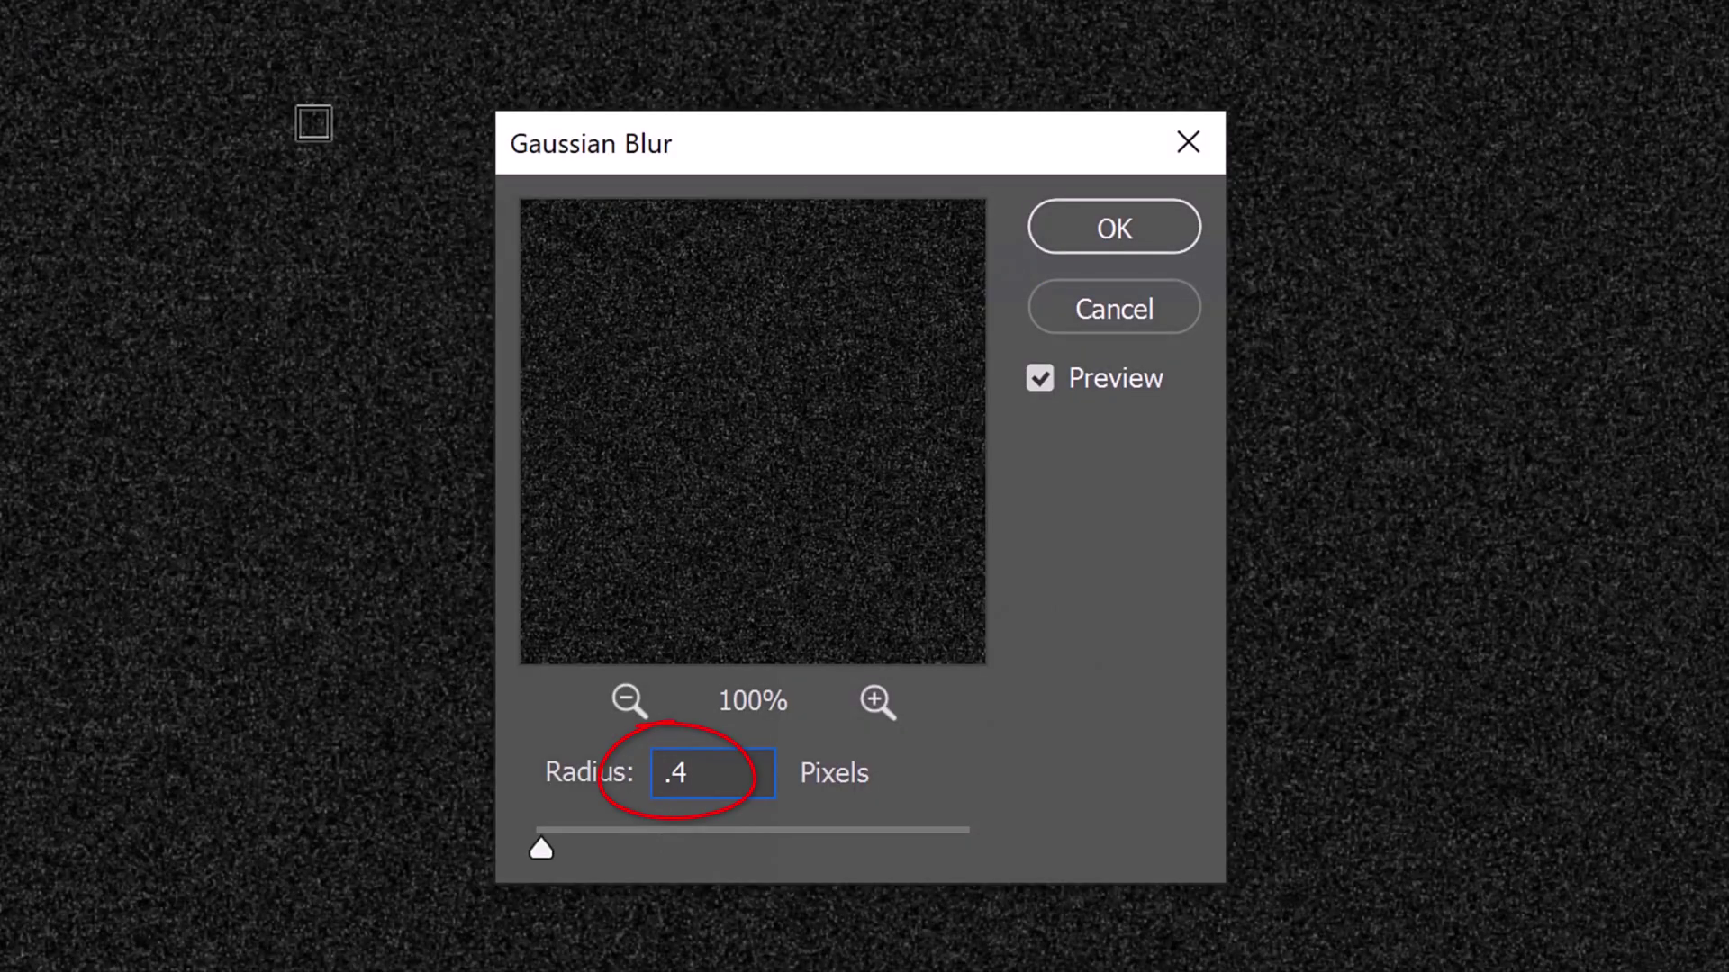
pyautogui.click(1111, 228)
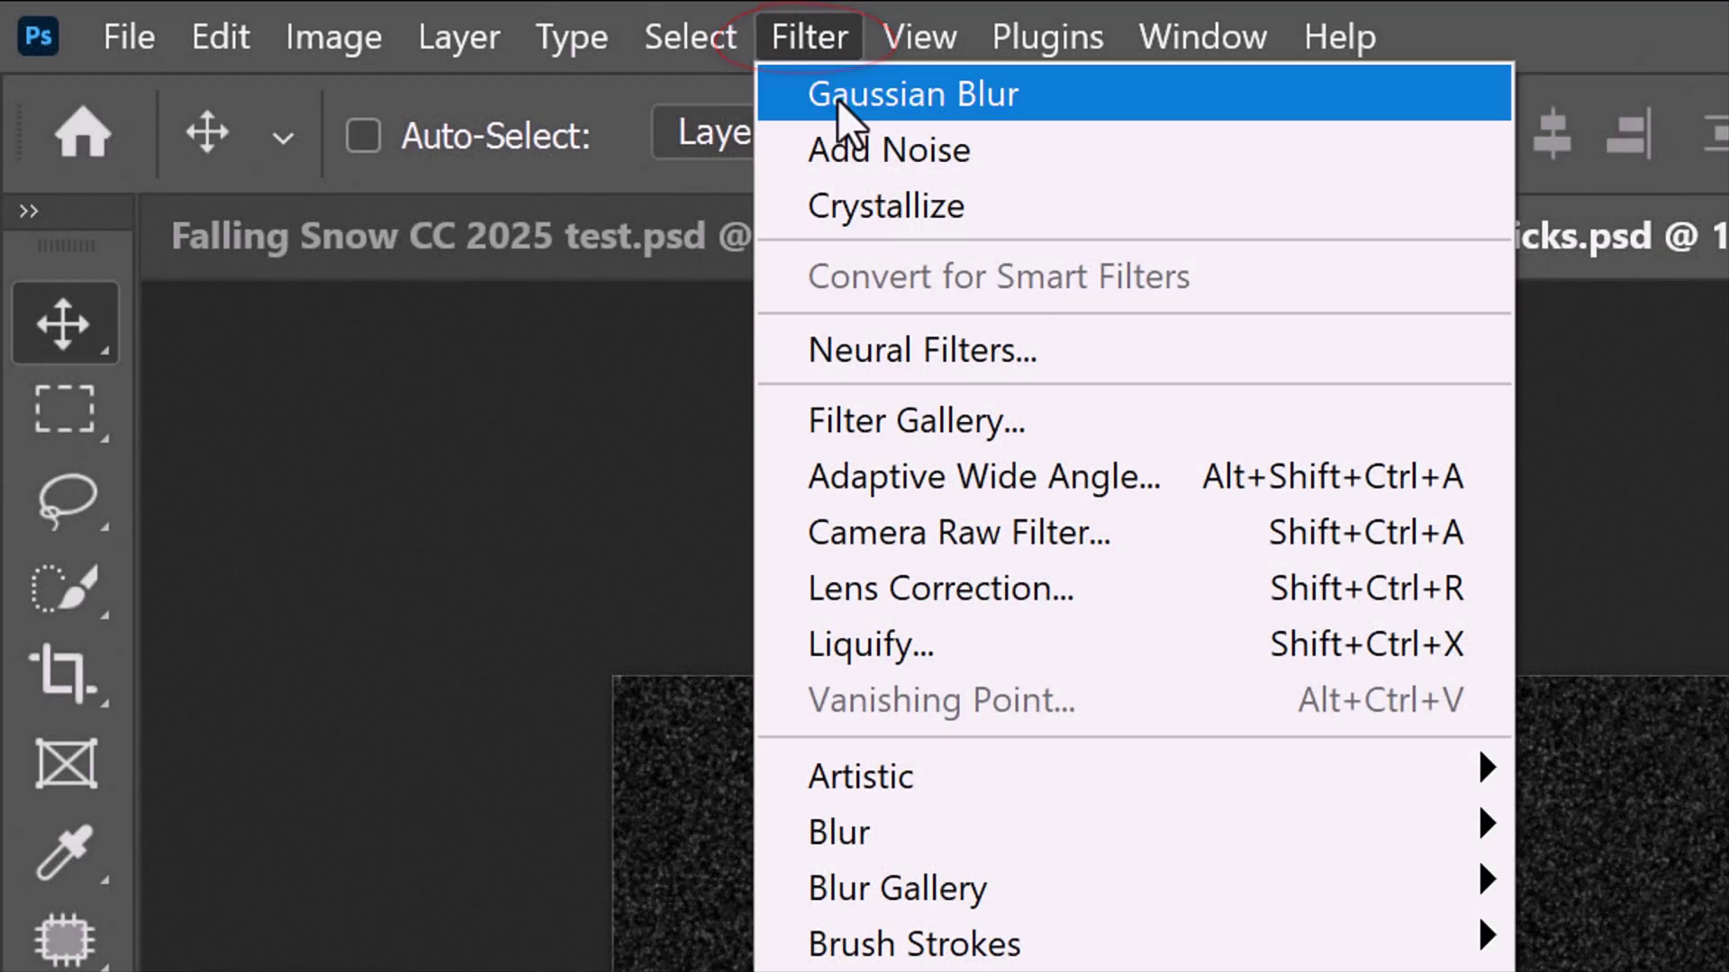
pyautogui.click(880, 195)
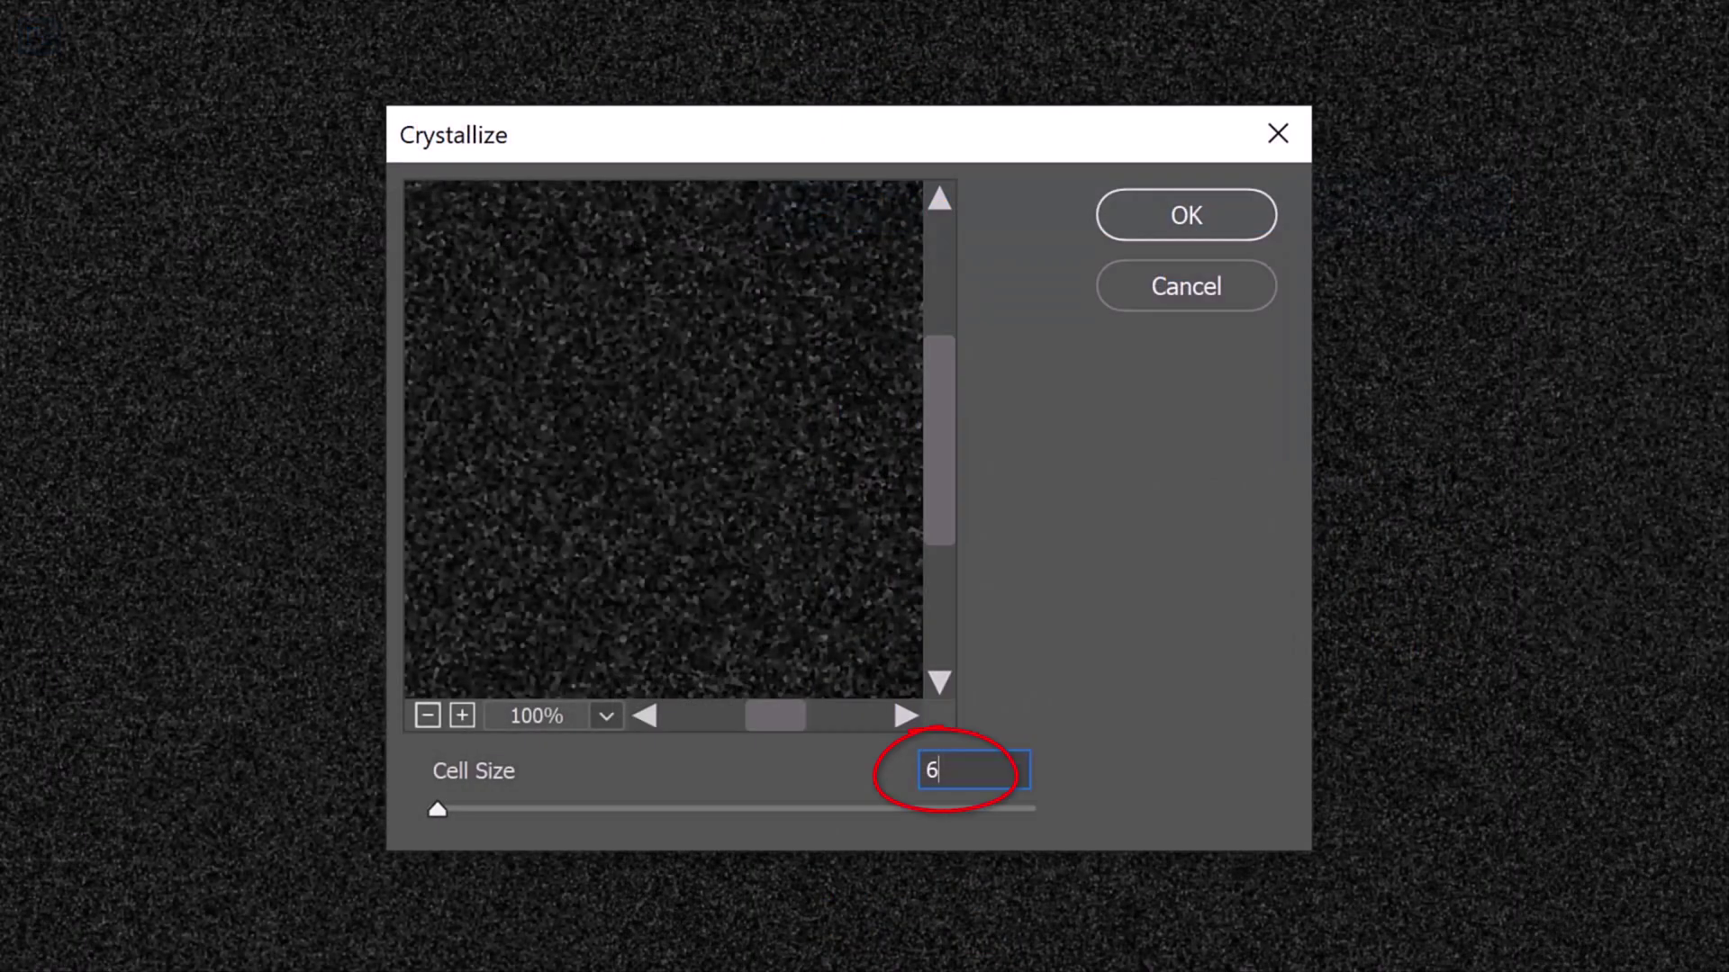
pyautogui.press('BackSpace')
pyautogui.write('20')
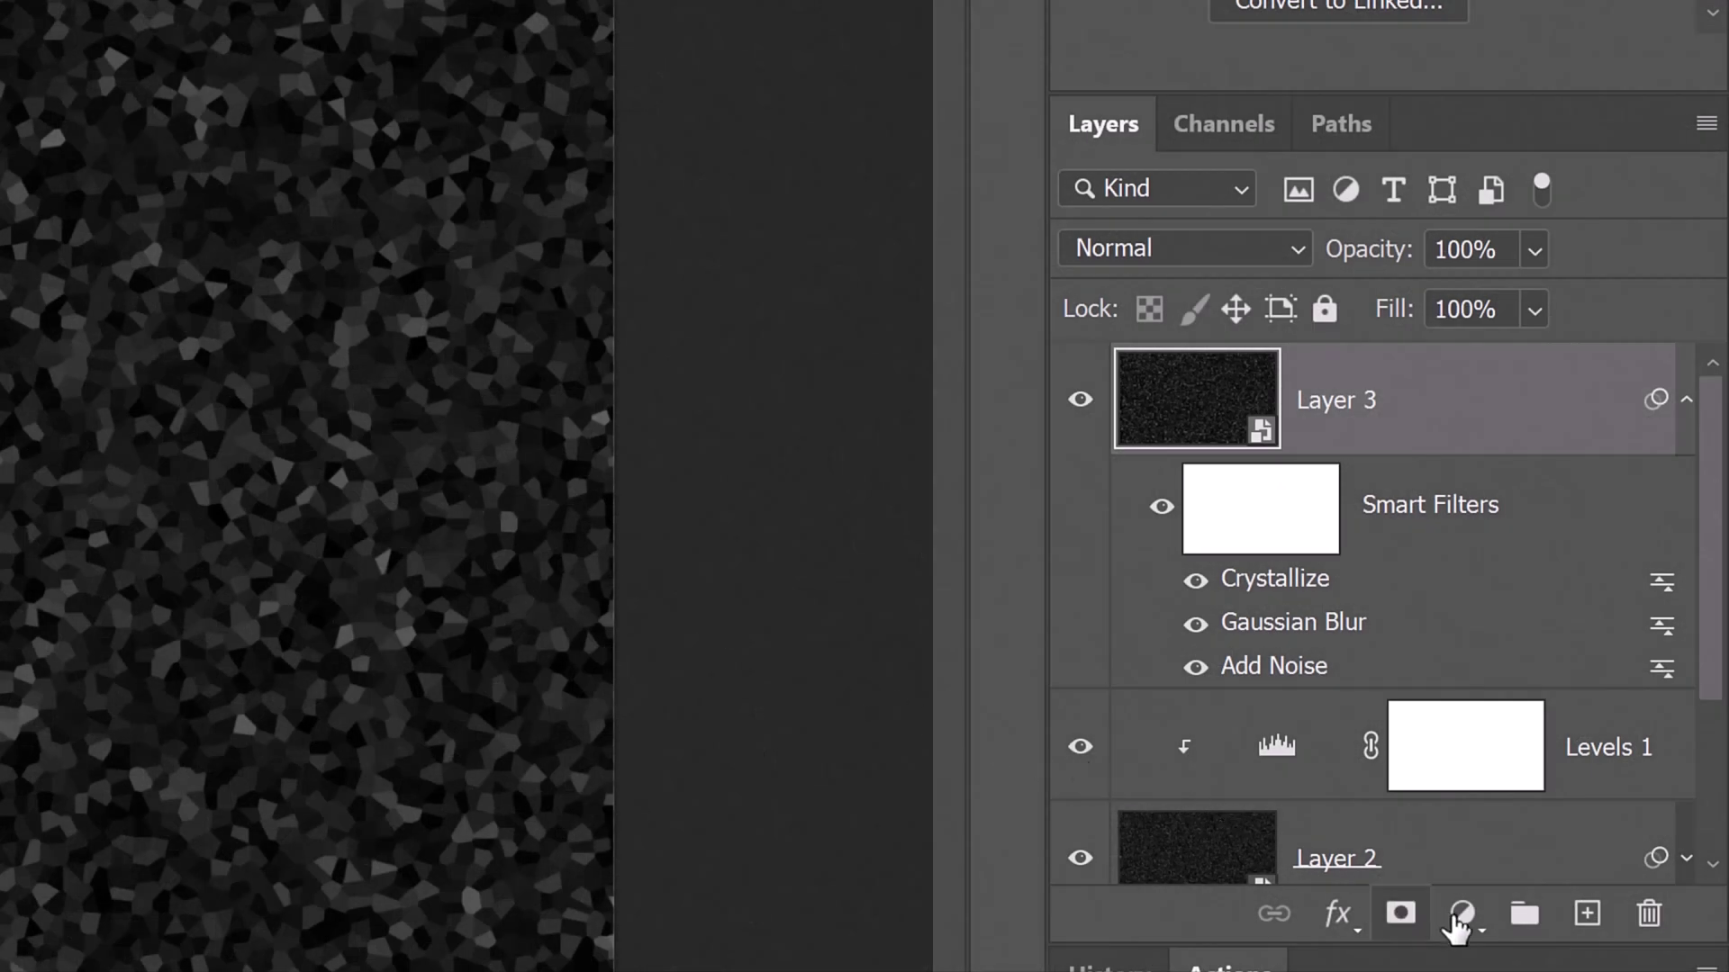
# Clip a Levels 2 adjustment to Layer 3 with black input 82 and white input 84
pyautogui.click(1464, 924)
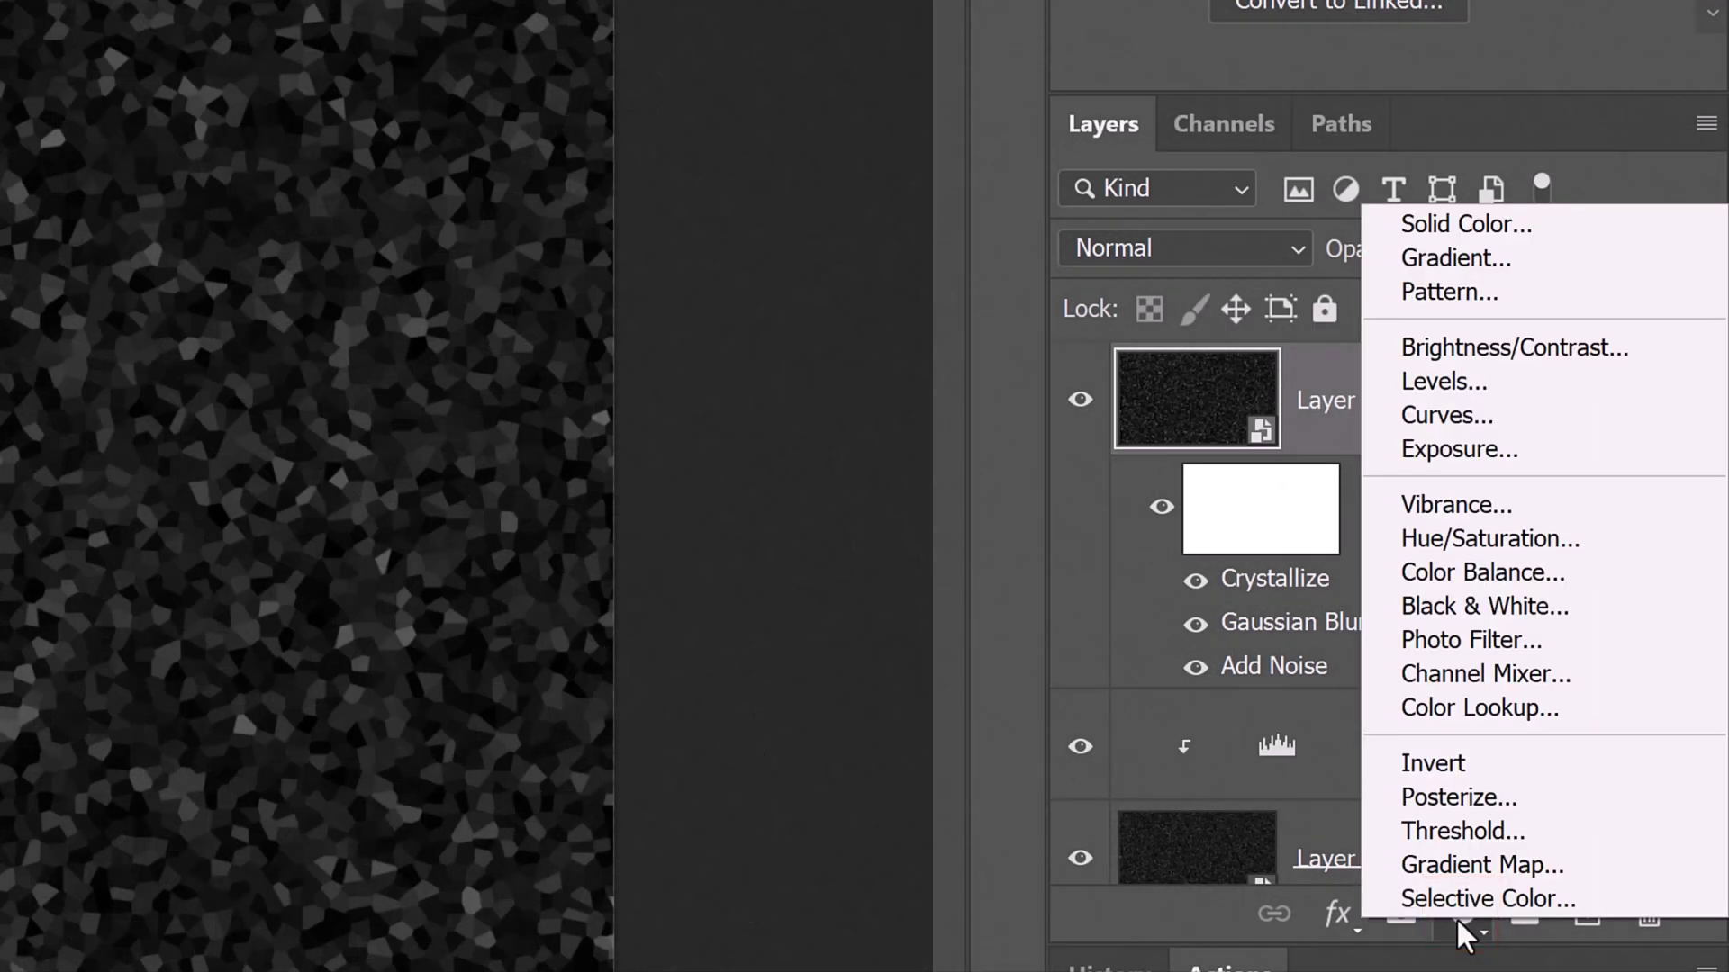
pyautogui.click(1442, 383)
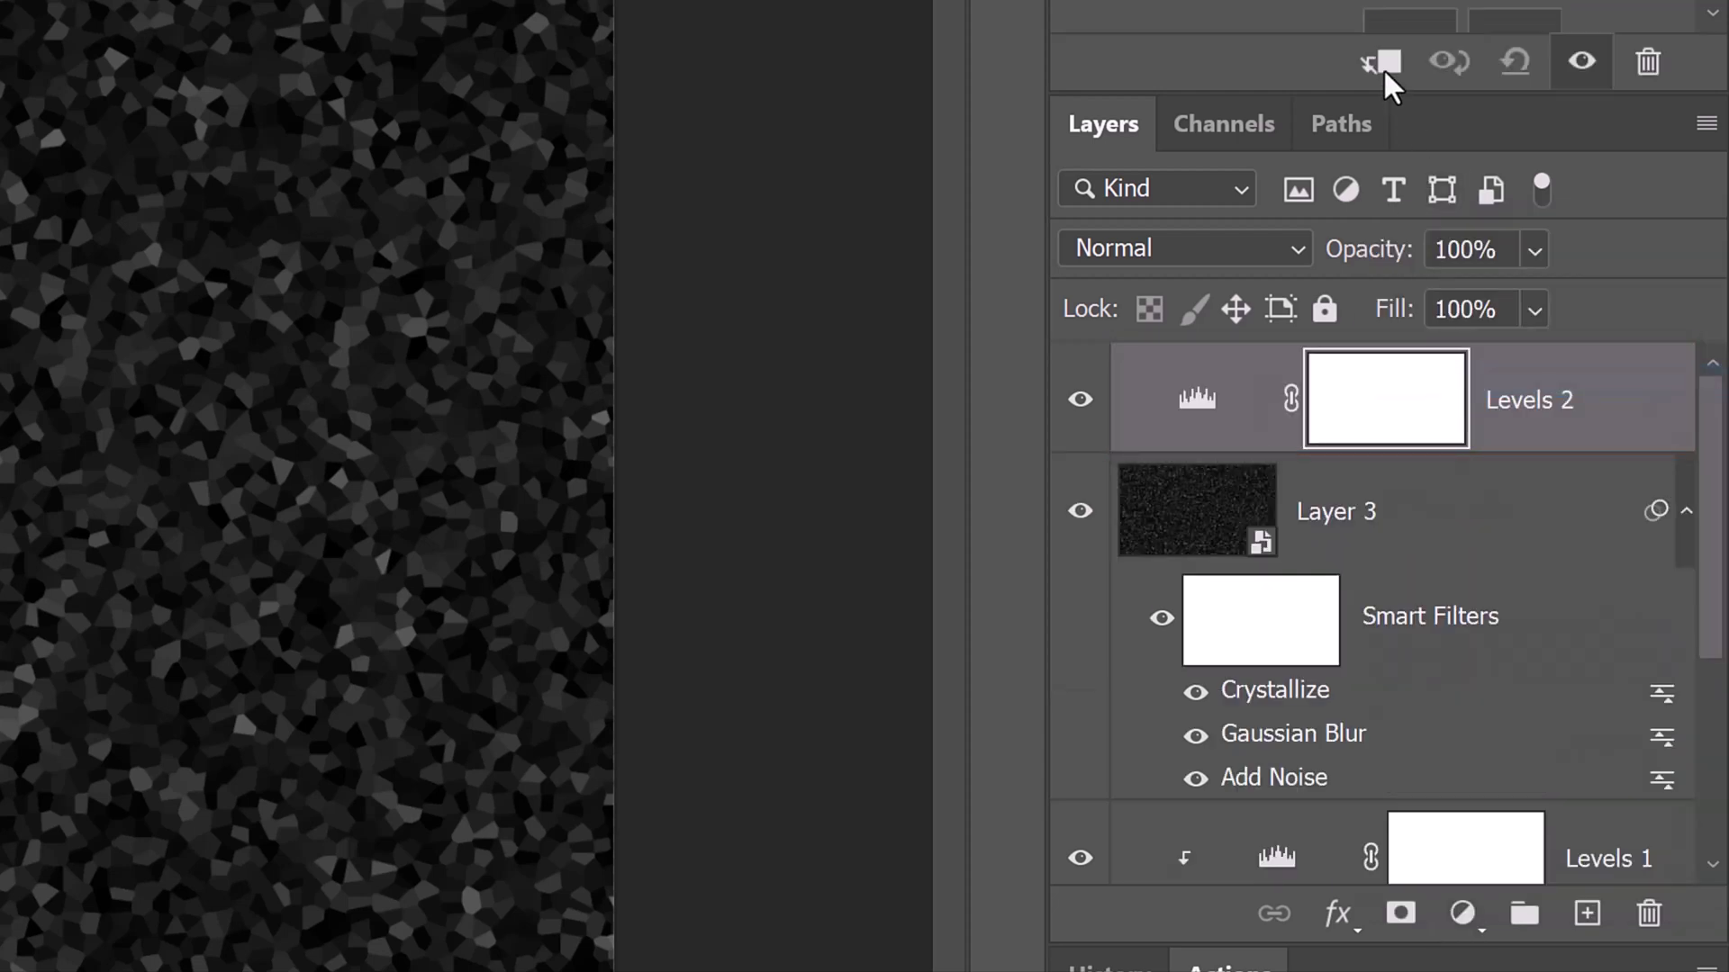
pyautogui.click(1384, 77)
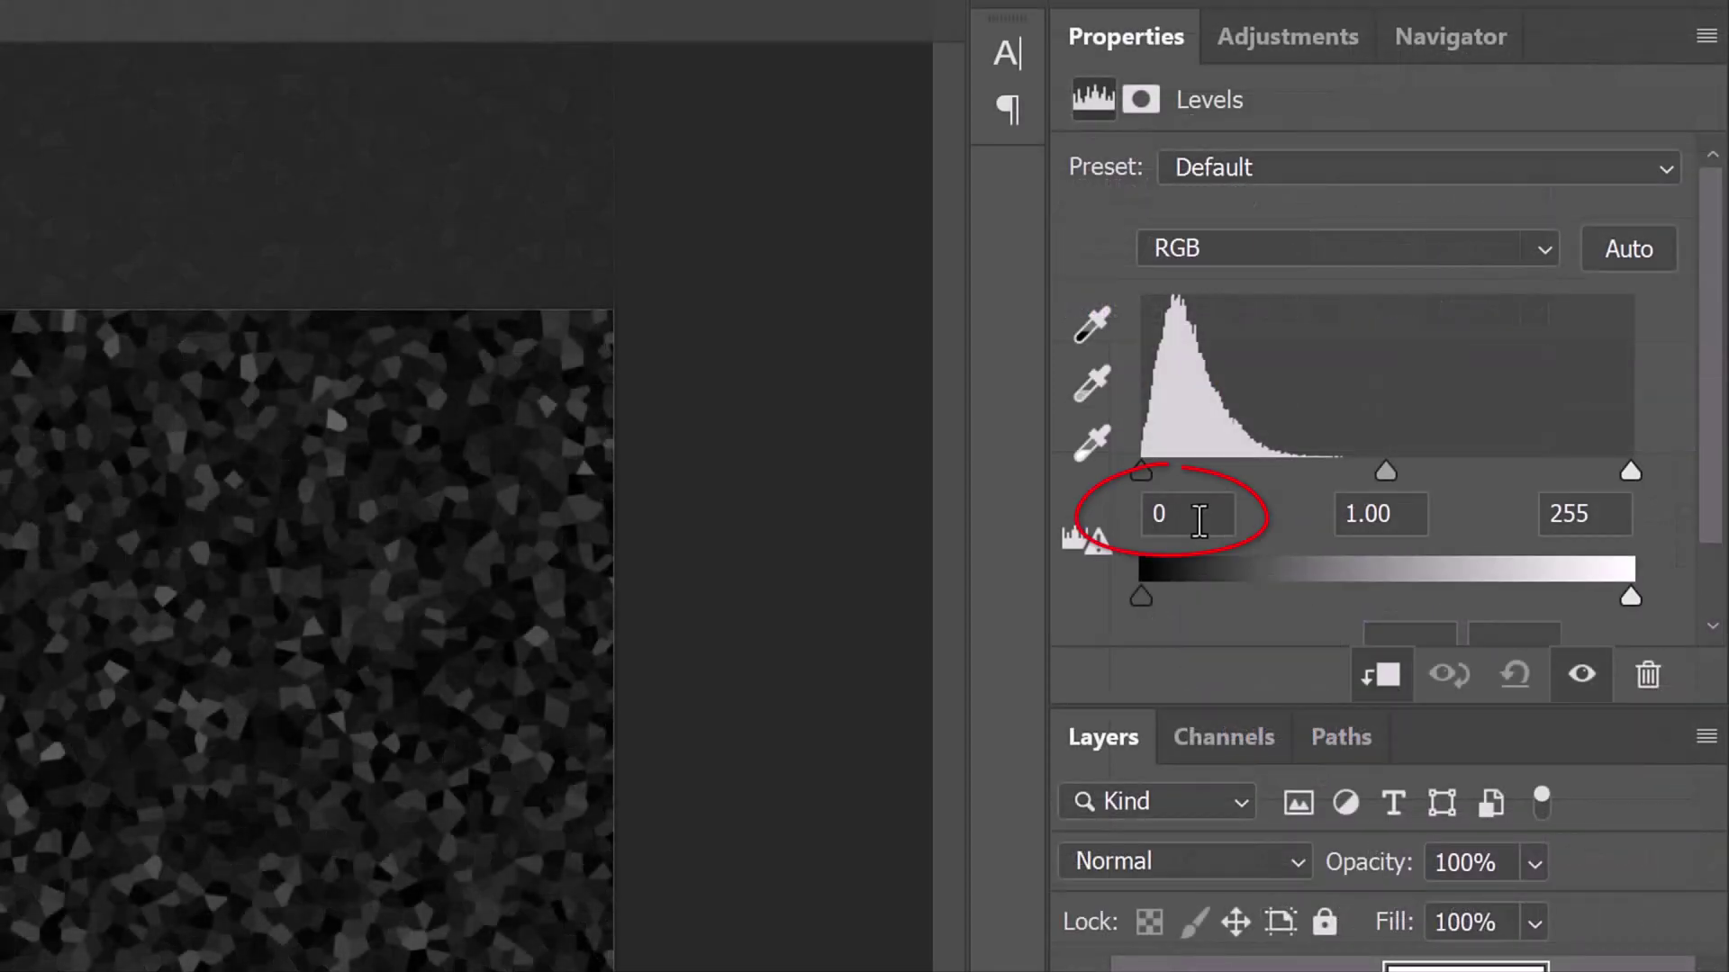
pyautogui.click(1197, 521)
pyautogui.write('82')
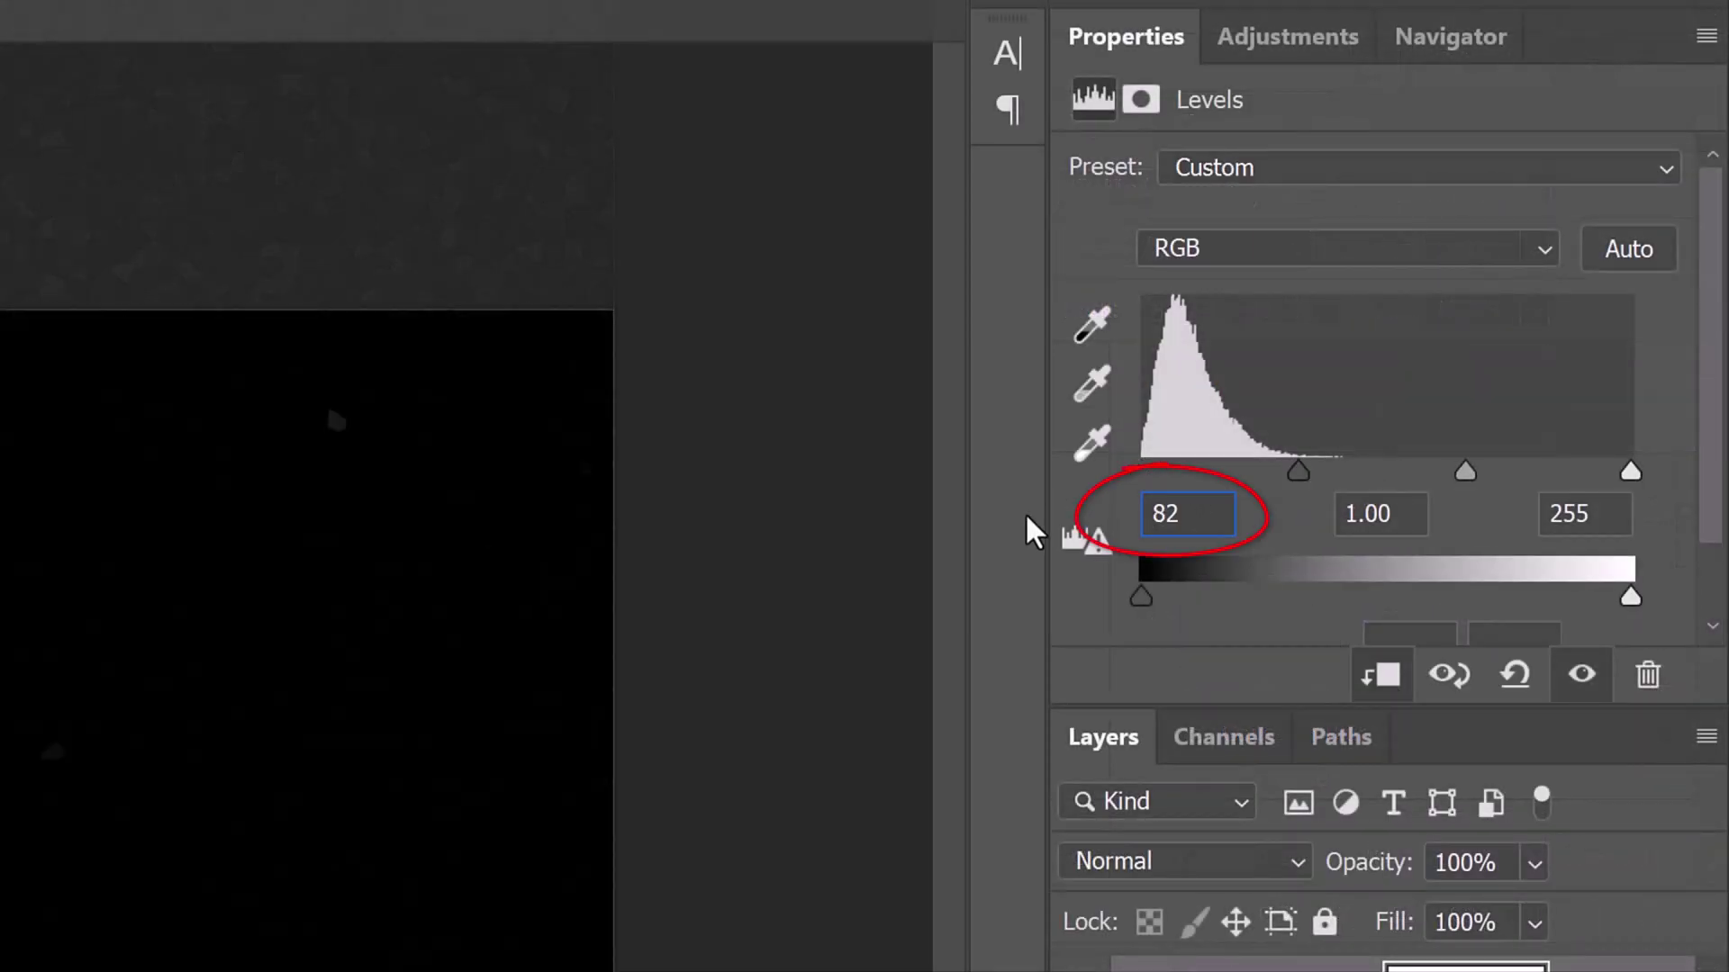
pyautogui.click(1608, 514)
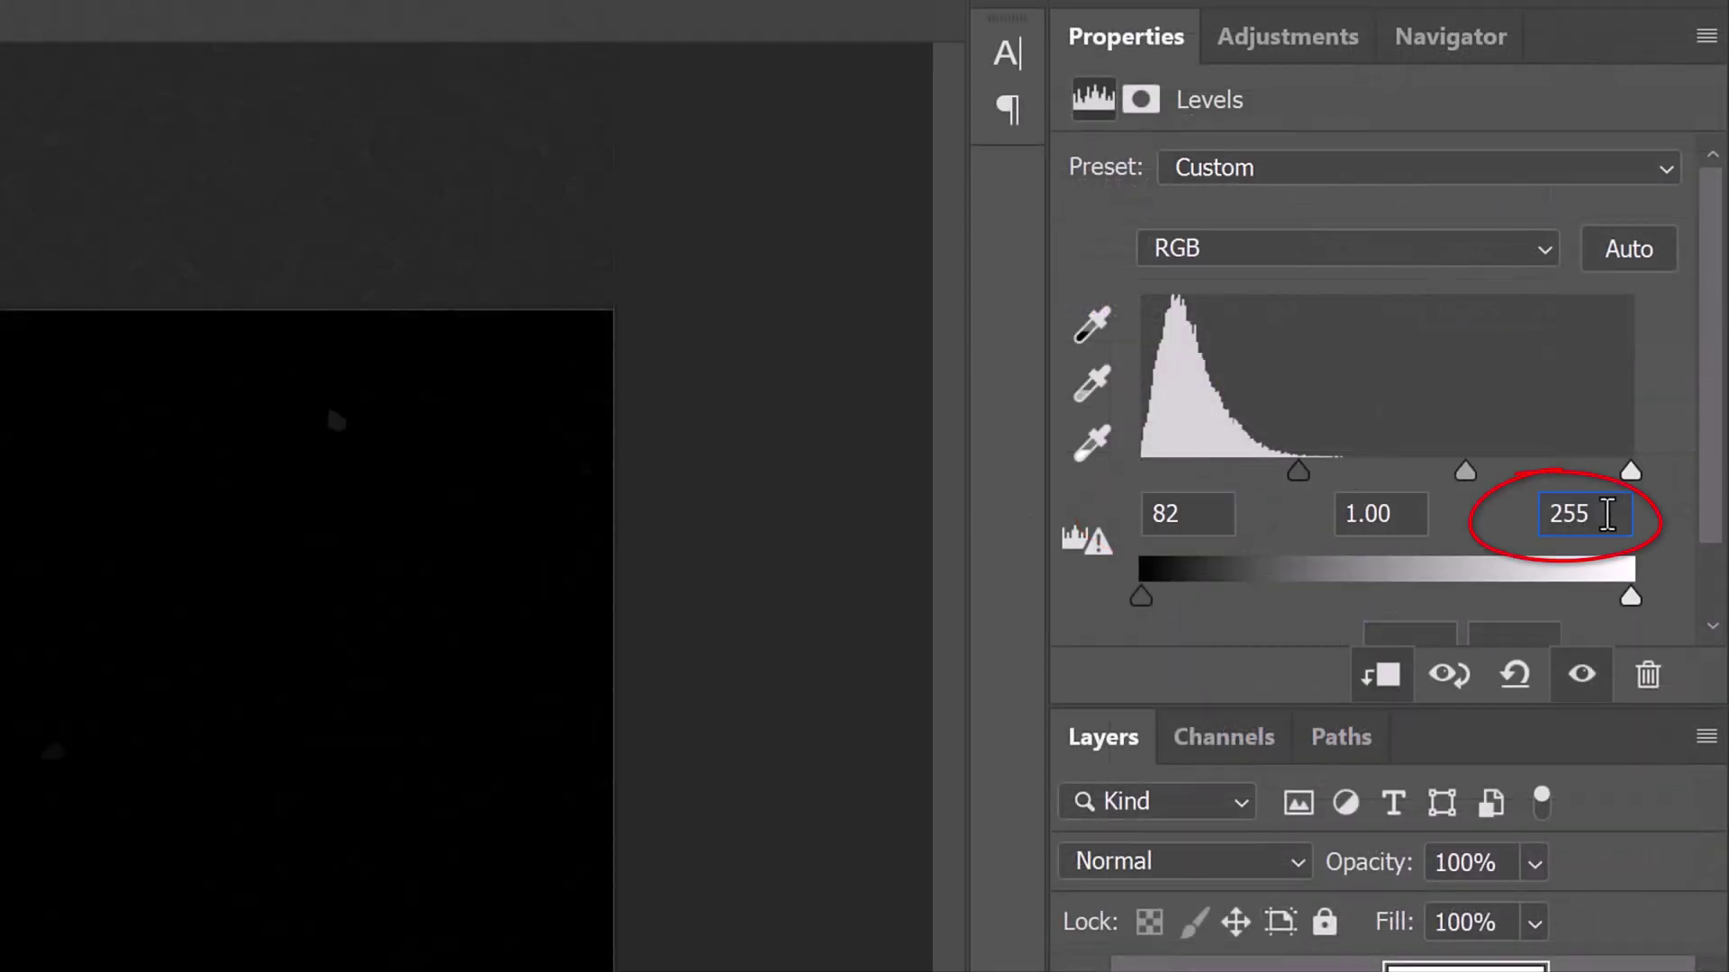
pyautogui.write('84')
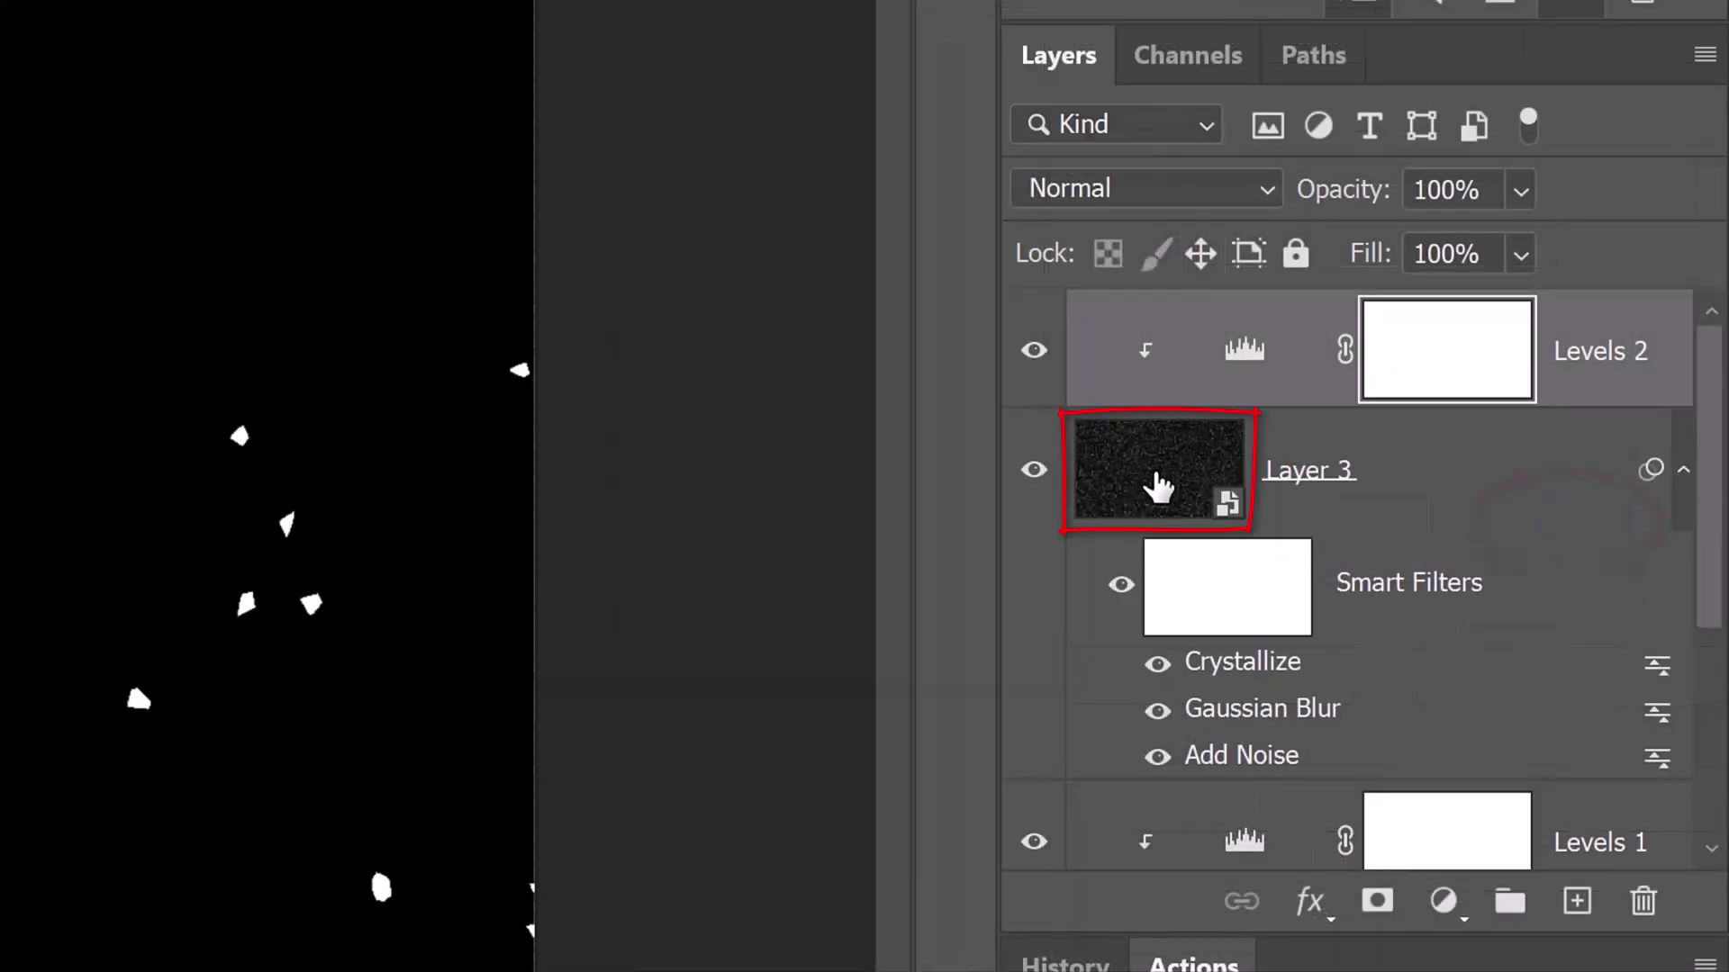
# Merge Layer 3 and Levels 2 into a single smart object
pyautogui.keyDown('shift'); pyautogui.click(1158, 489); pyautogui.keyUp('shift')
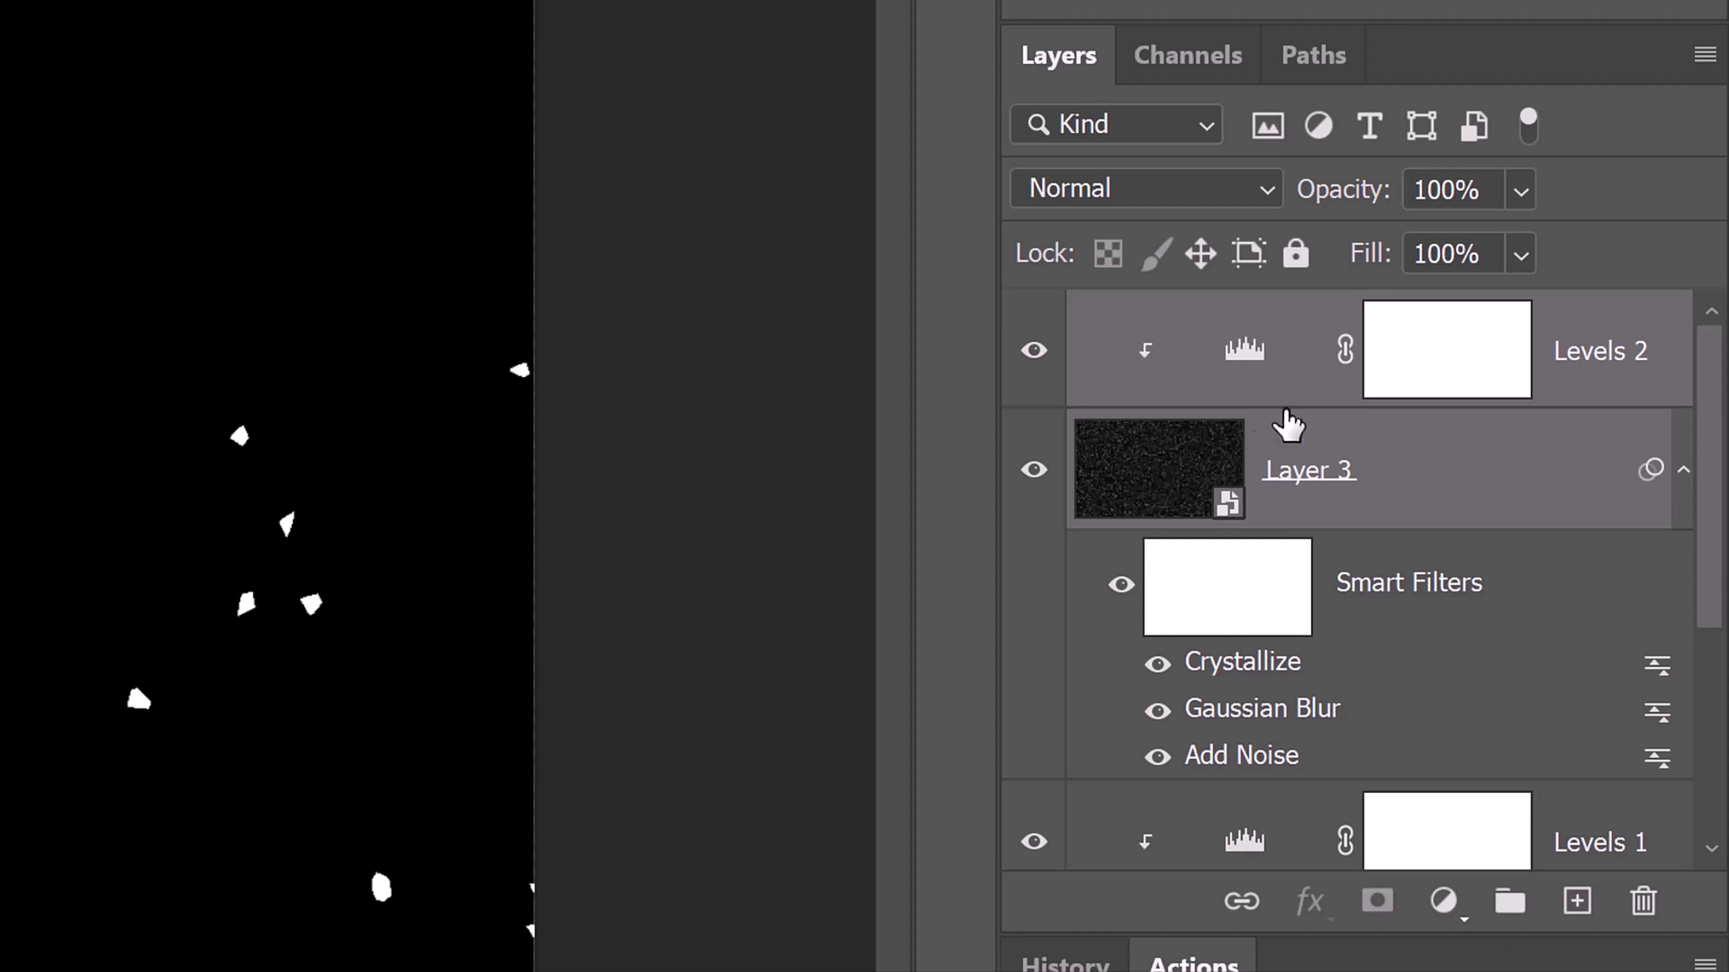
pyautogui.click(1702, 56)
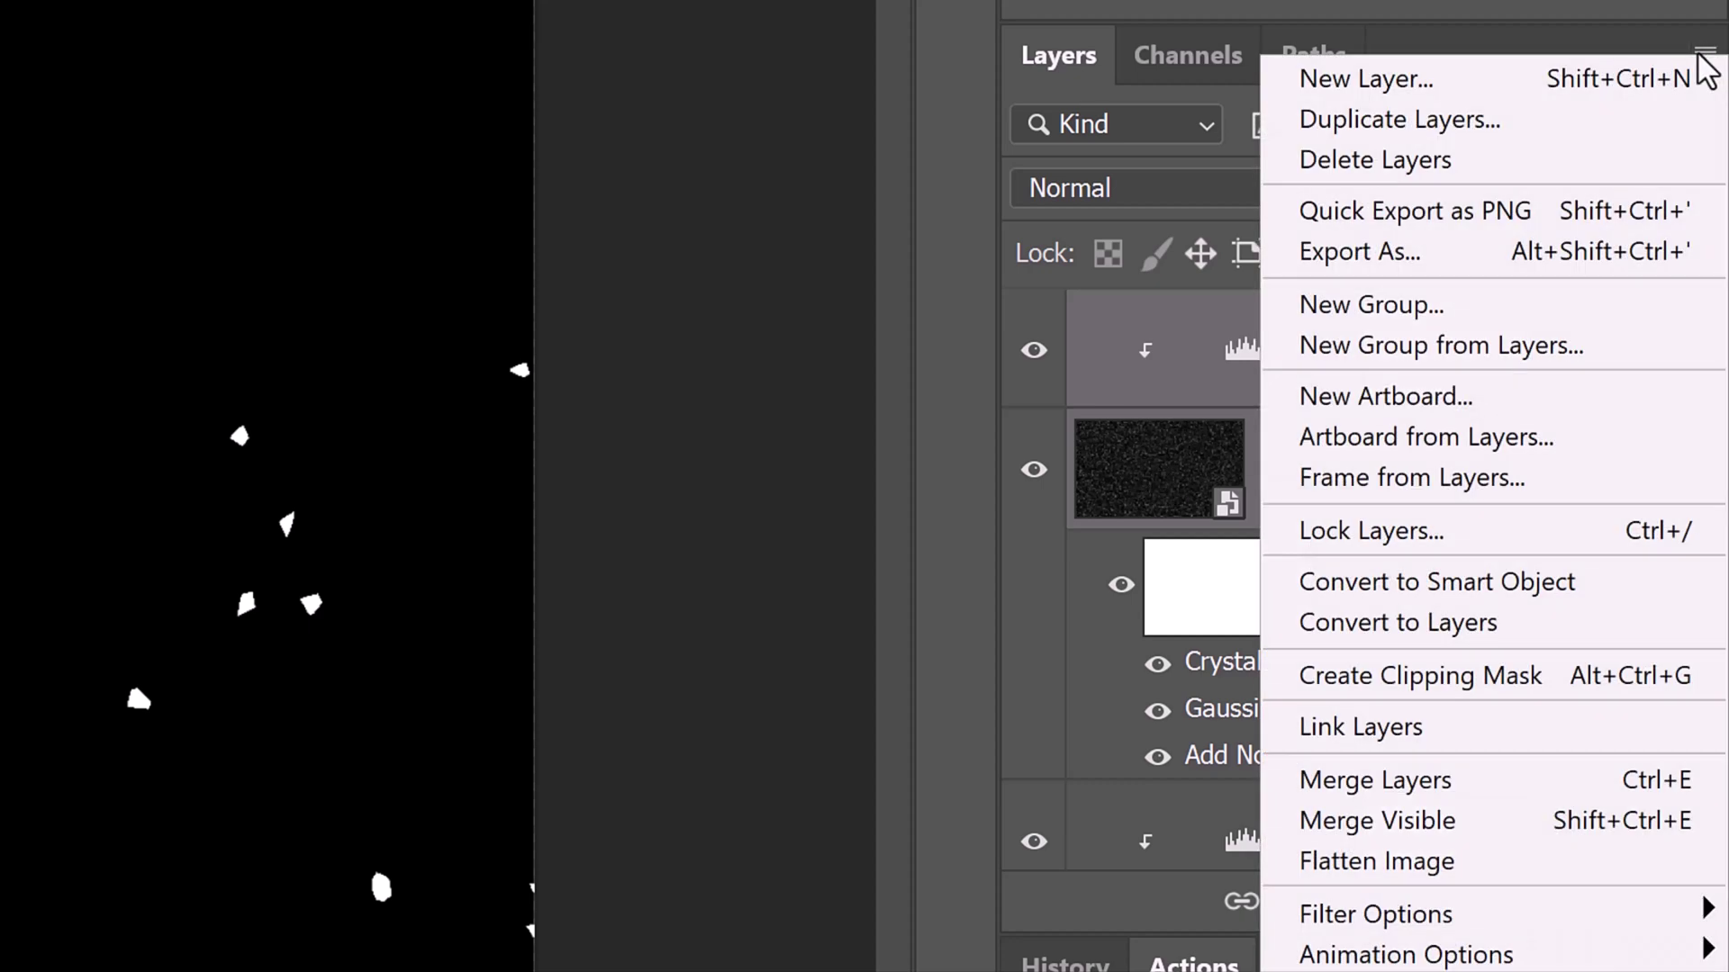
pyautogui.click(1434, 595)
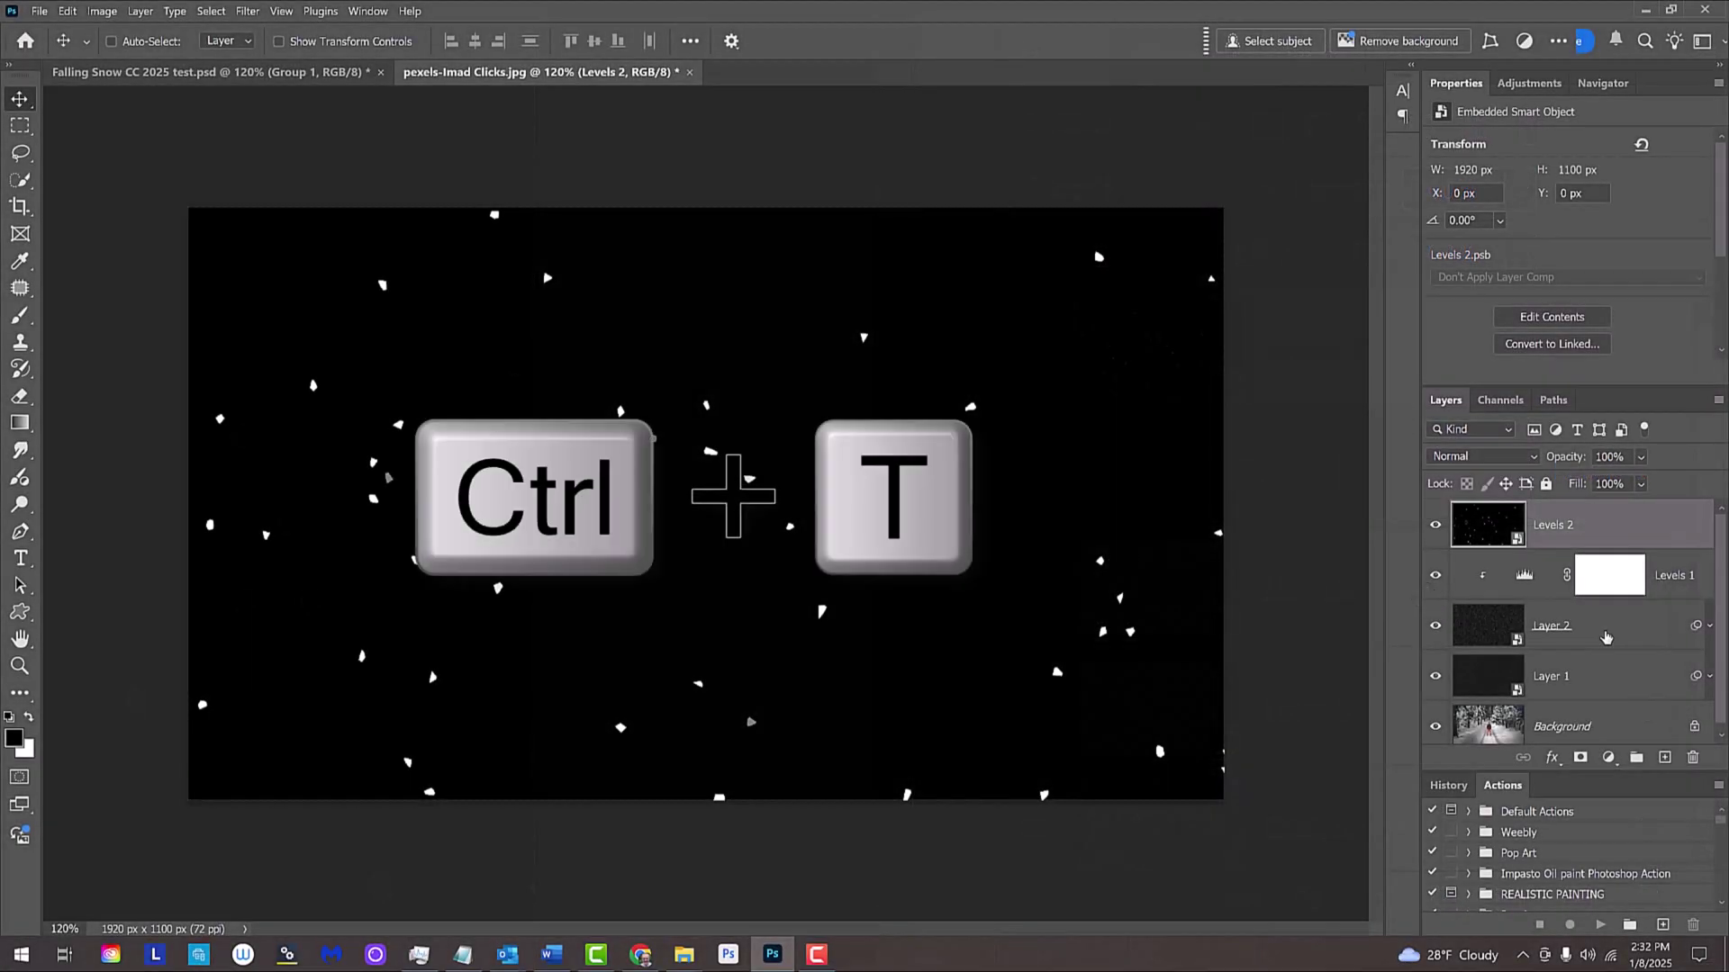
# Scale the snowflake smart object to 300% width
pyautogui.hotkey('ctrl', 't')
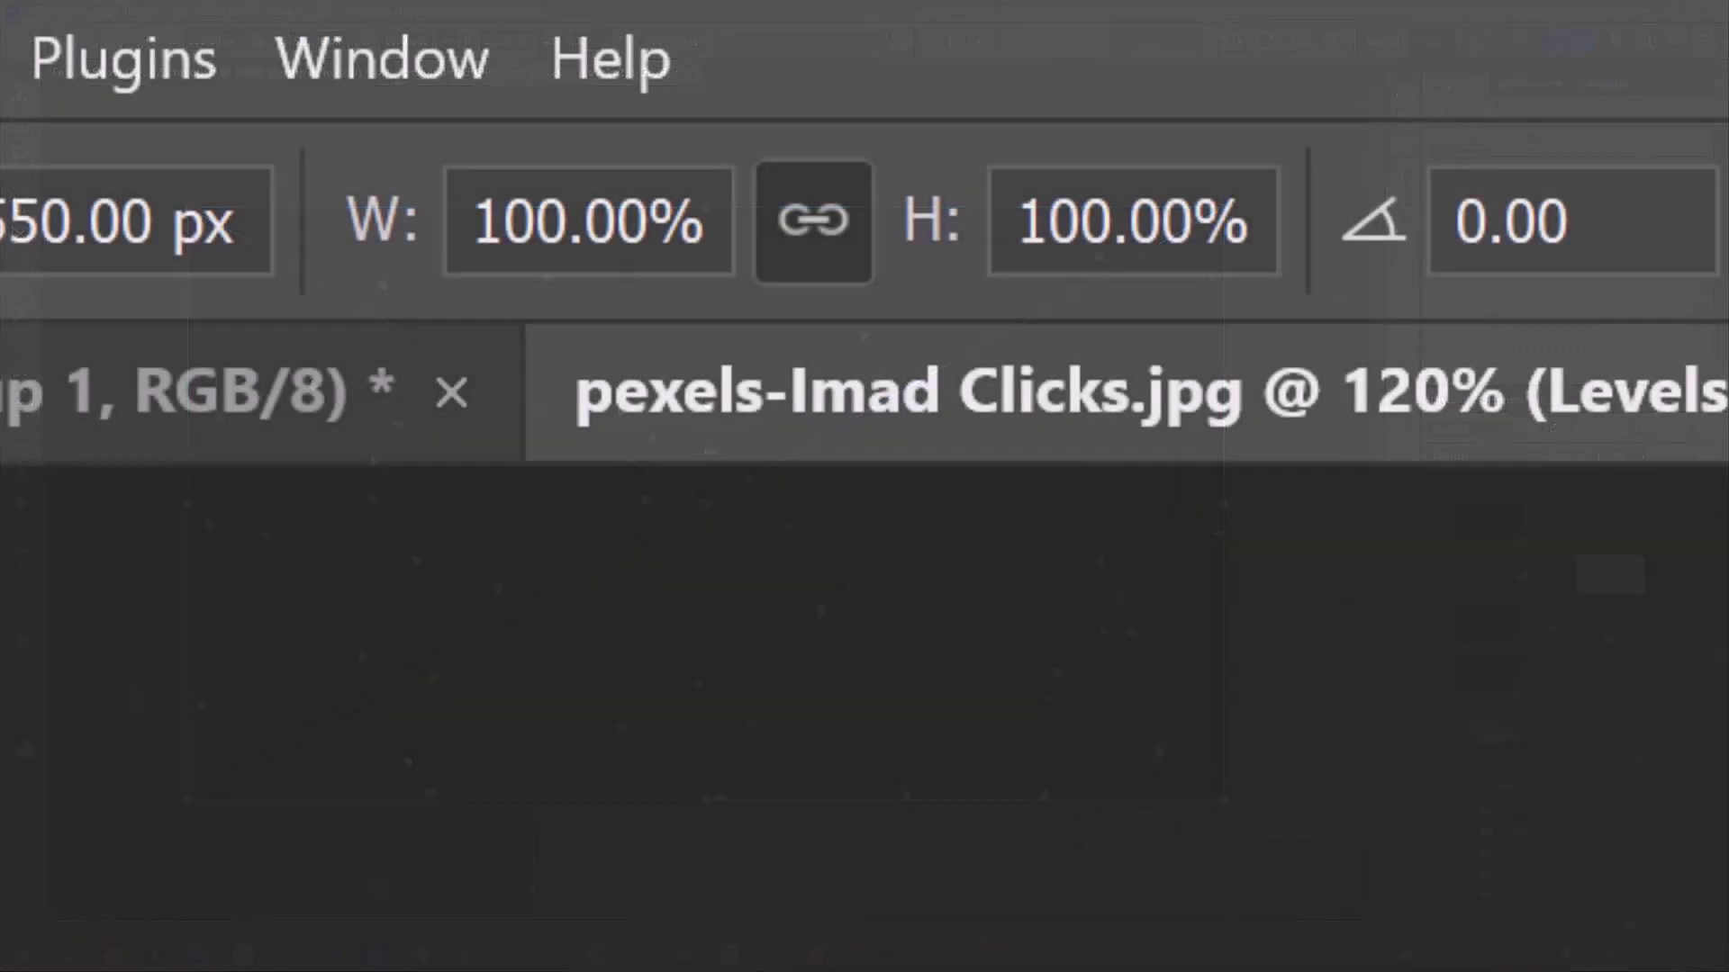
pyautogui.moveTo(398, 40); pyautogui.dragTo(358, 51)
pyautogui.write('30')
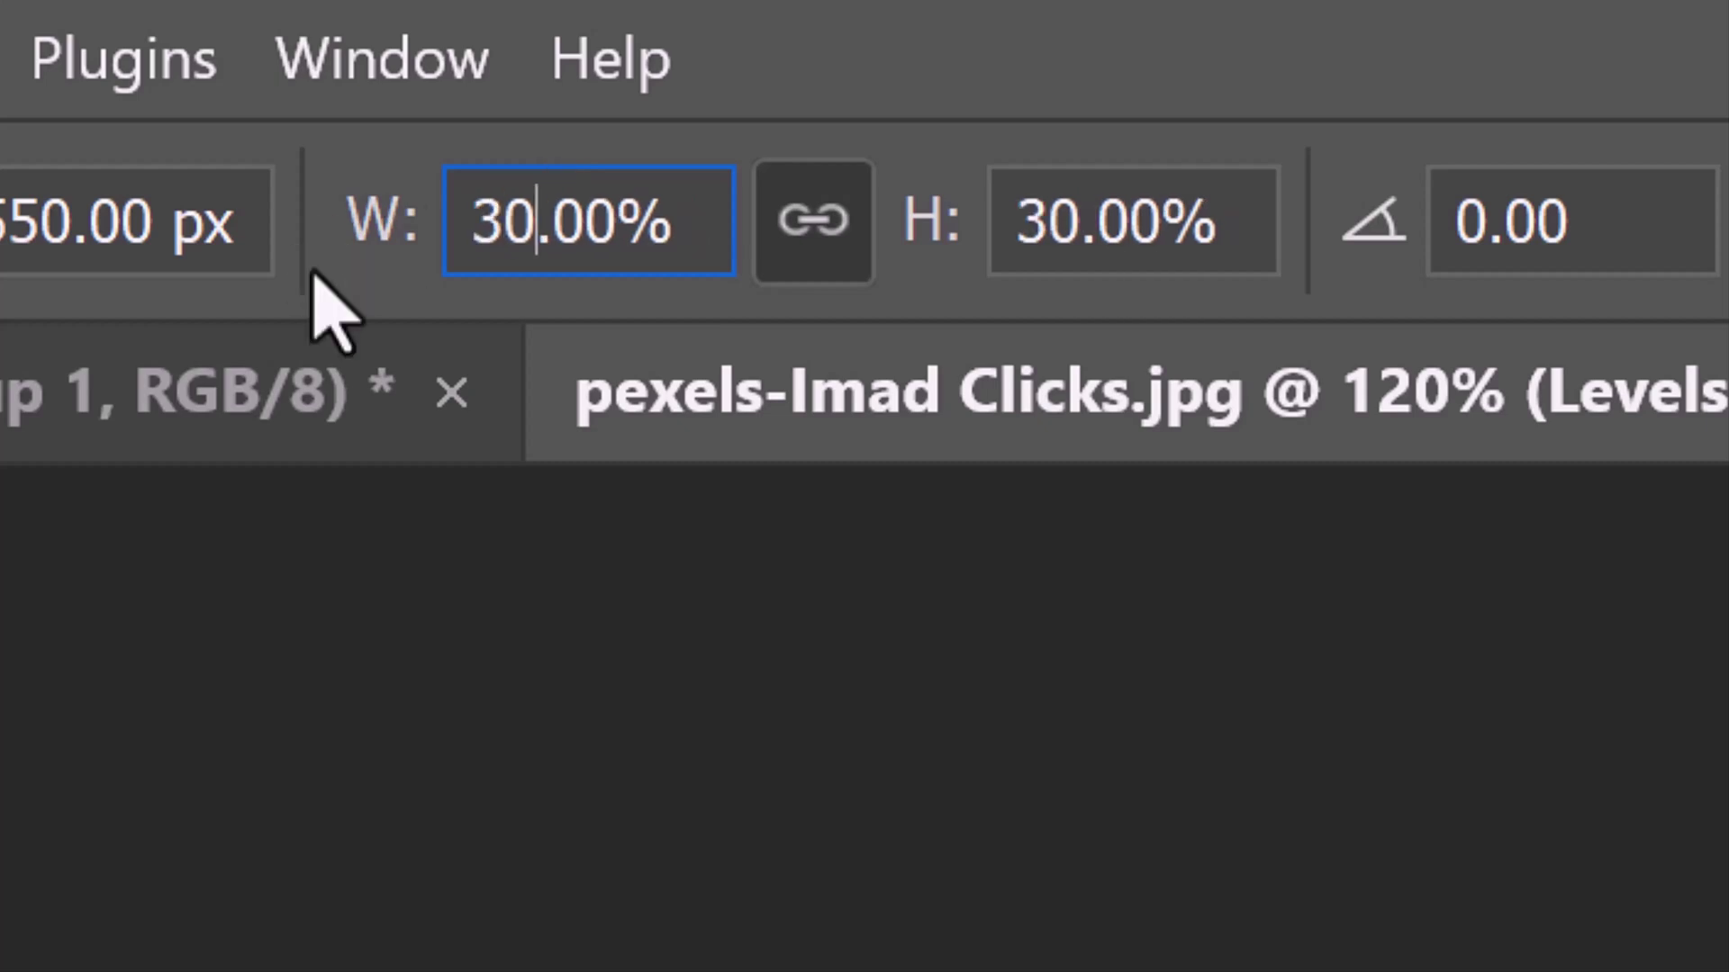
pyautogui.write('0')
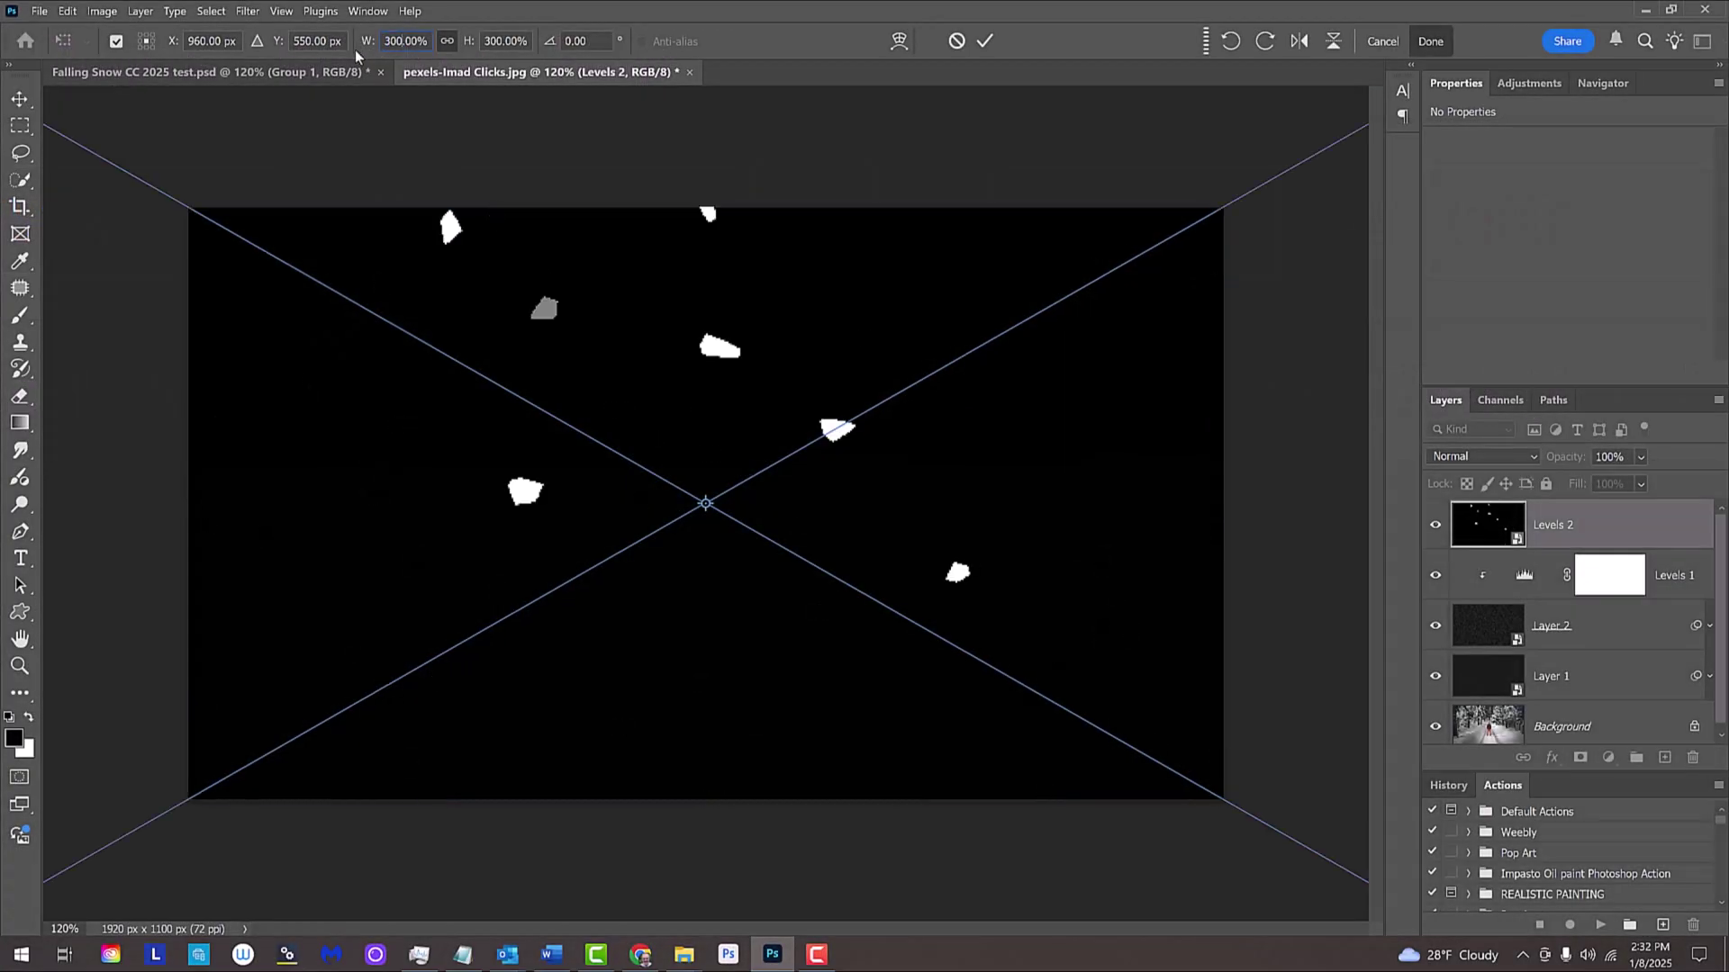
pyautogui.press('Return')
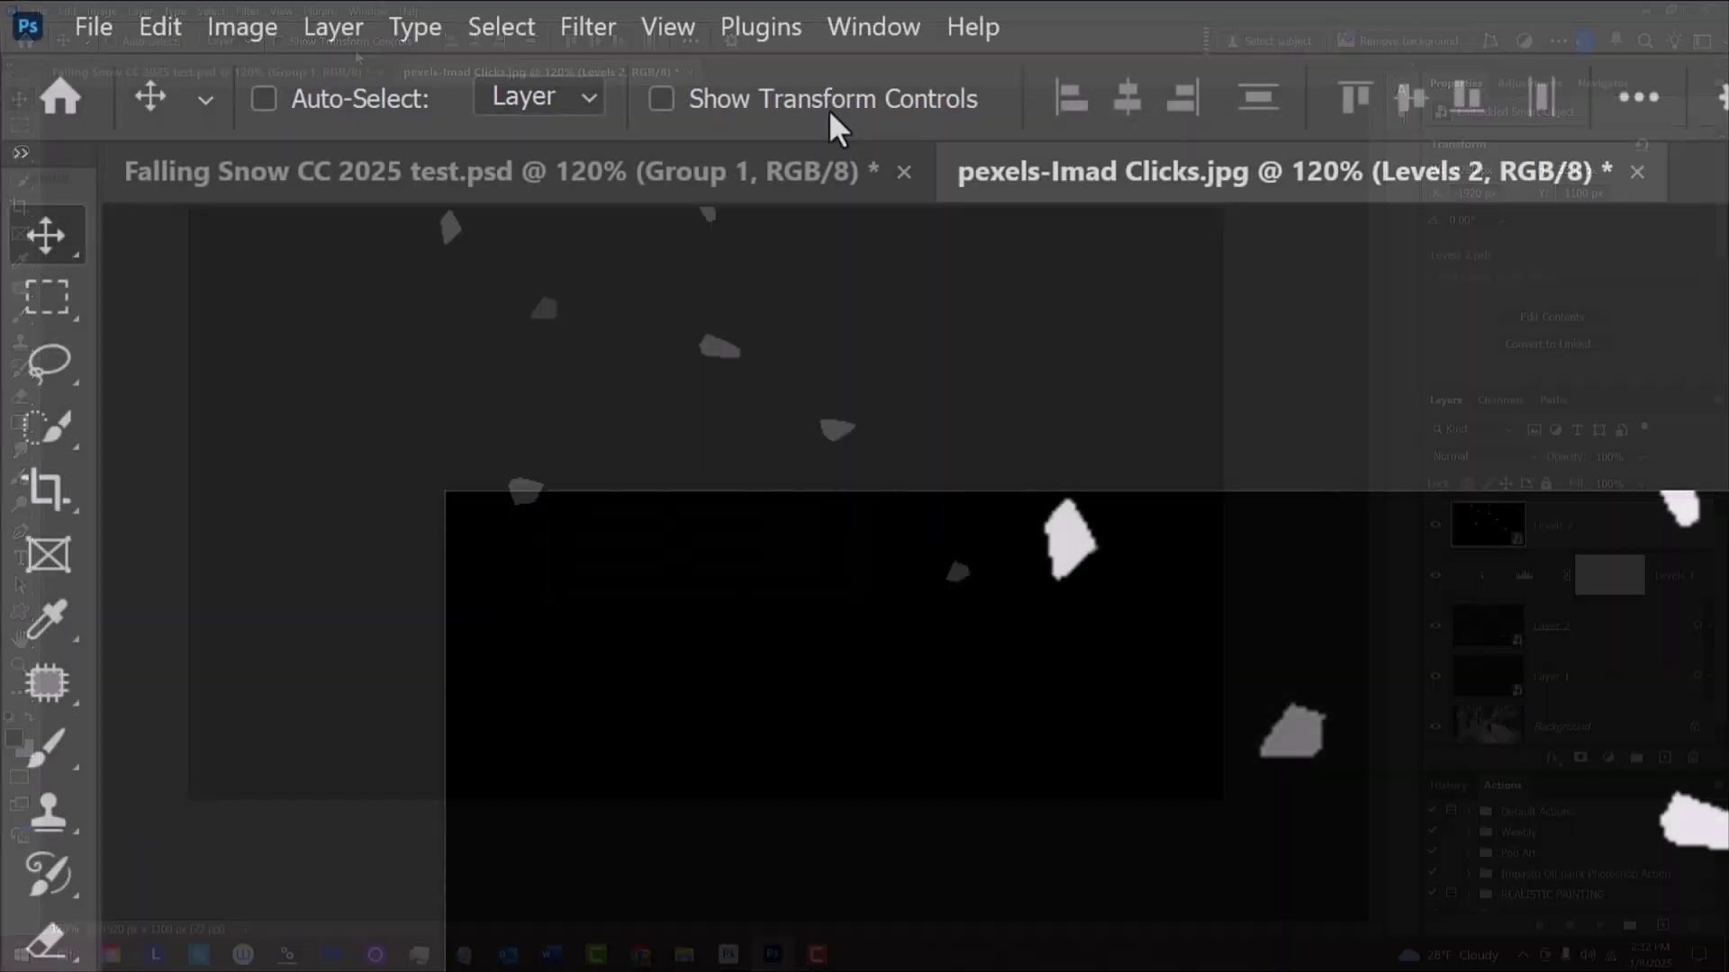
# Apply a 6-pixel Gaussian Blur and a -60°, 40-pixel Motion Blur to Levels 2
pyautogui.click(590, 26)
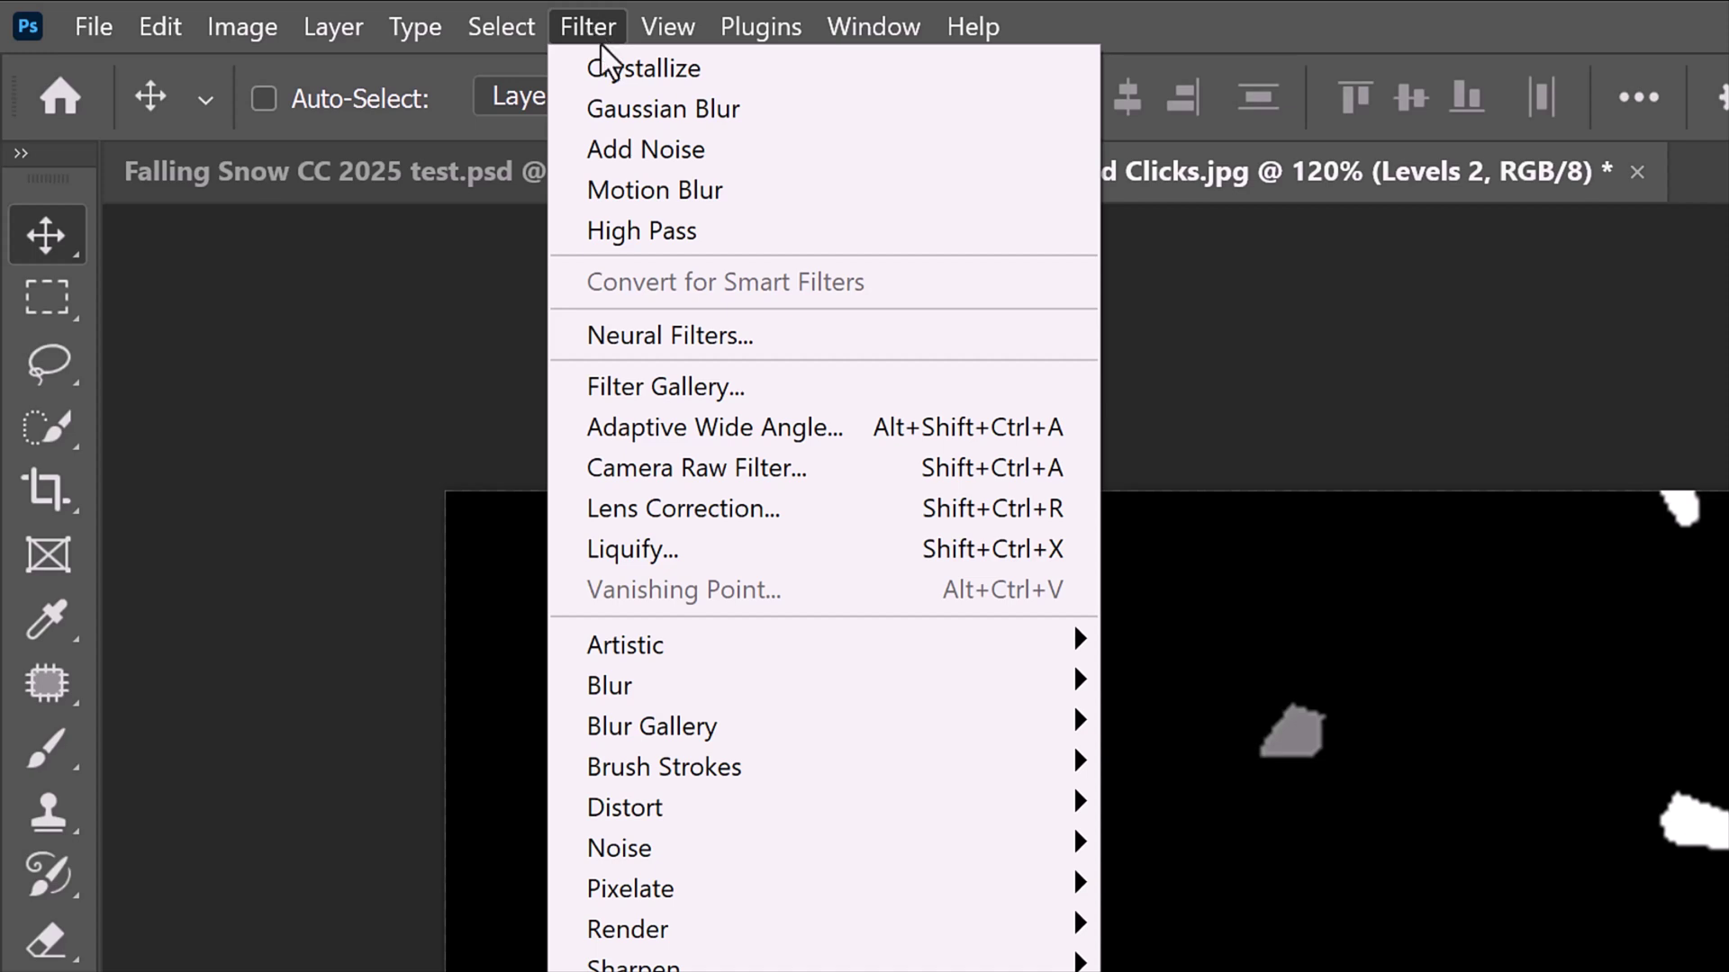
pyautogui.moveTo(611, 685)
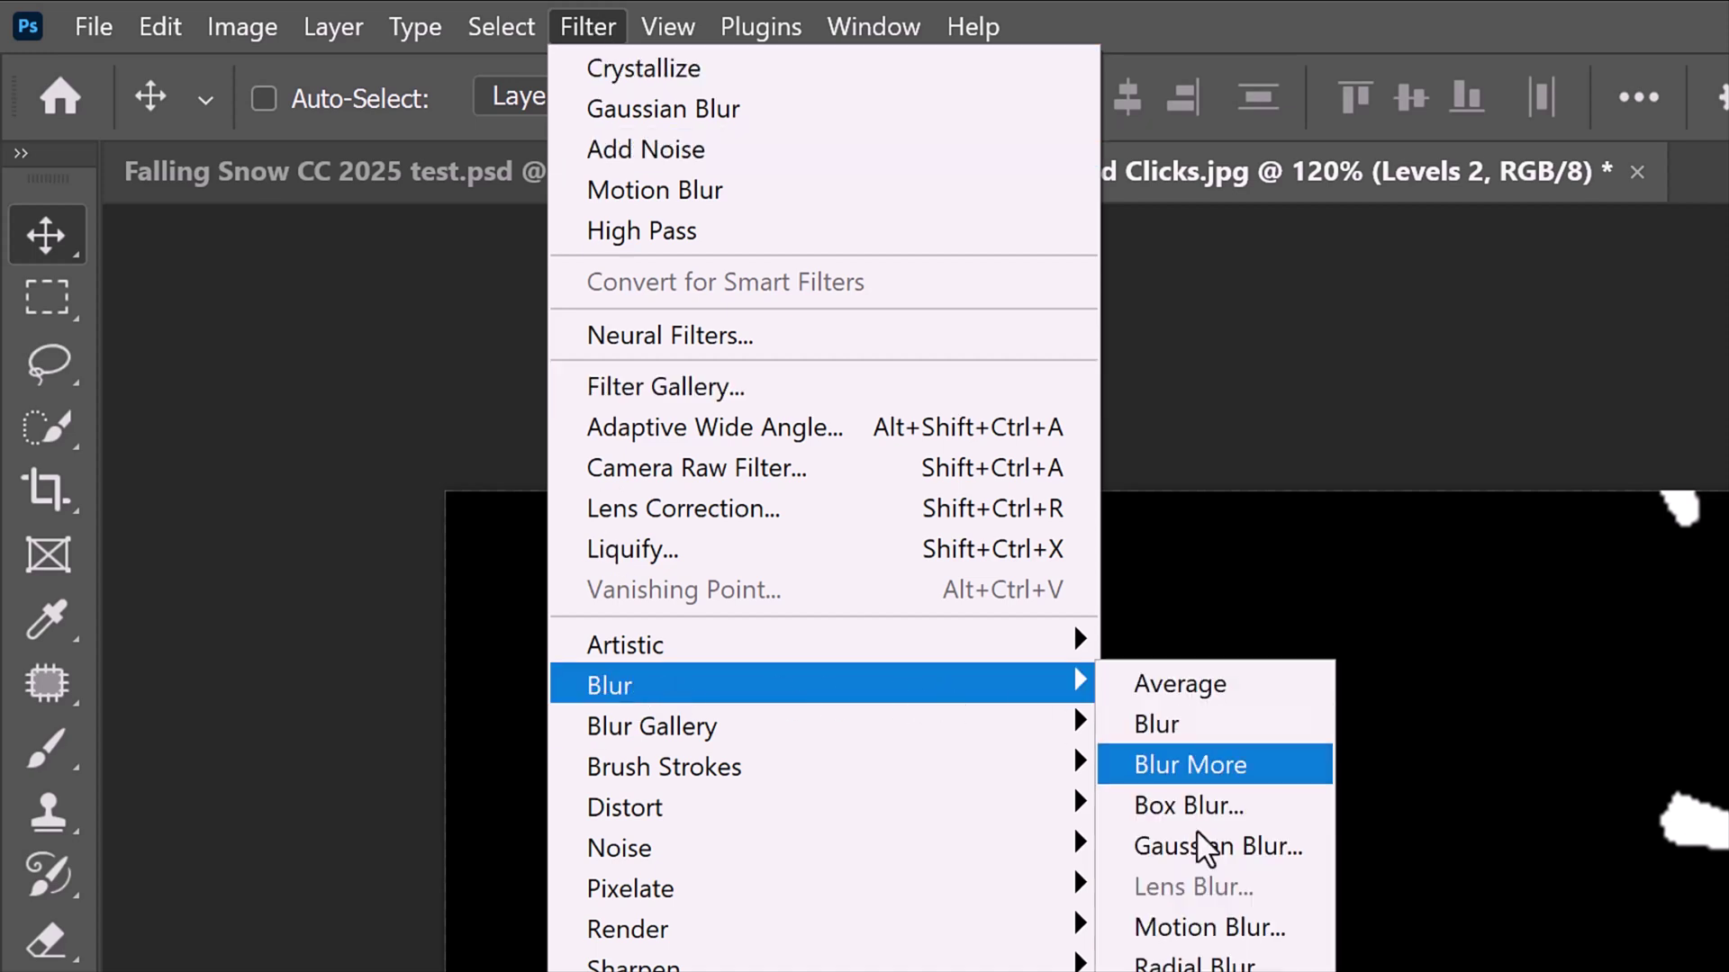
pyautogui.click(1203, 846)
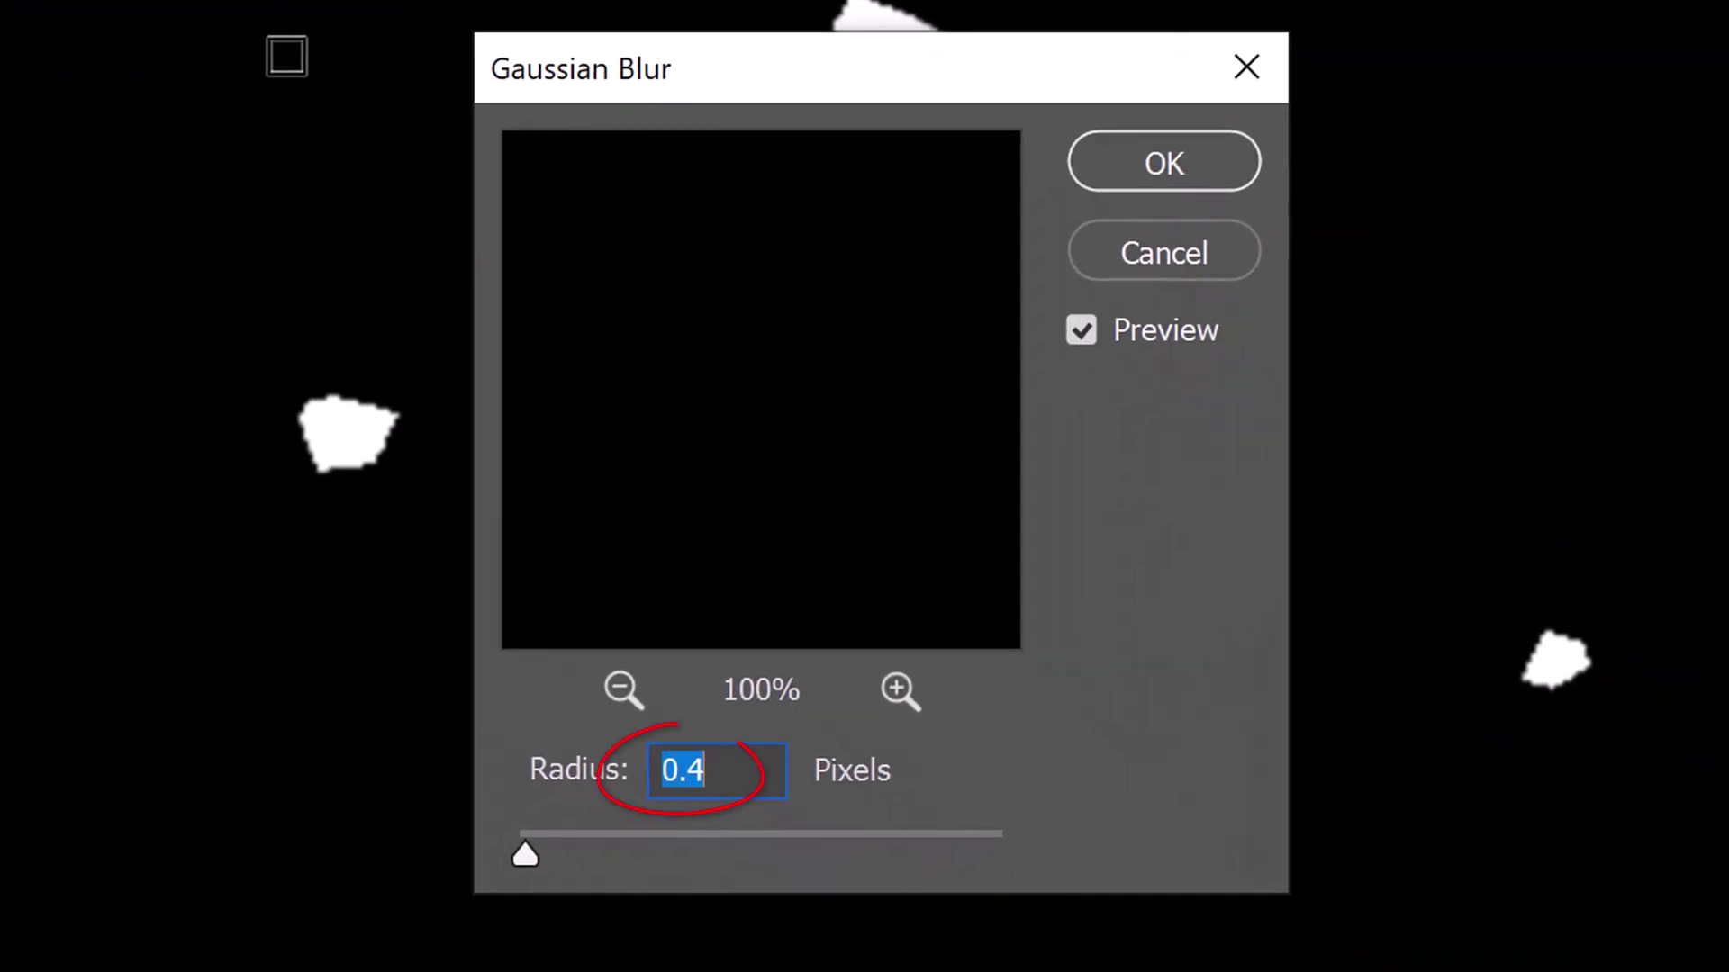
pyautogui.write('6')
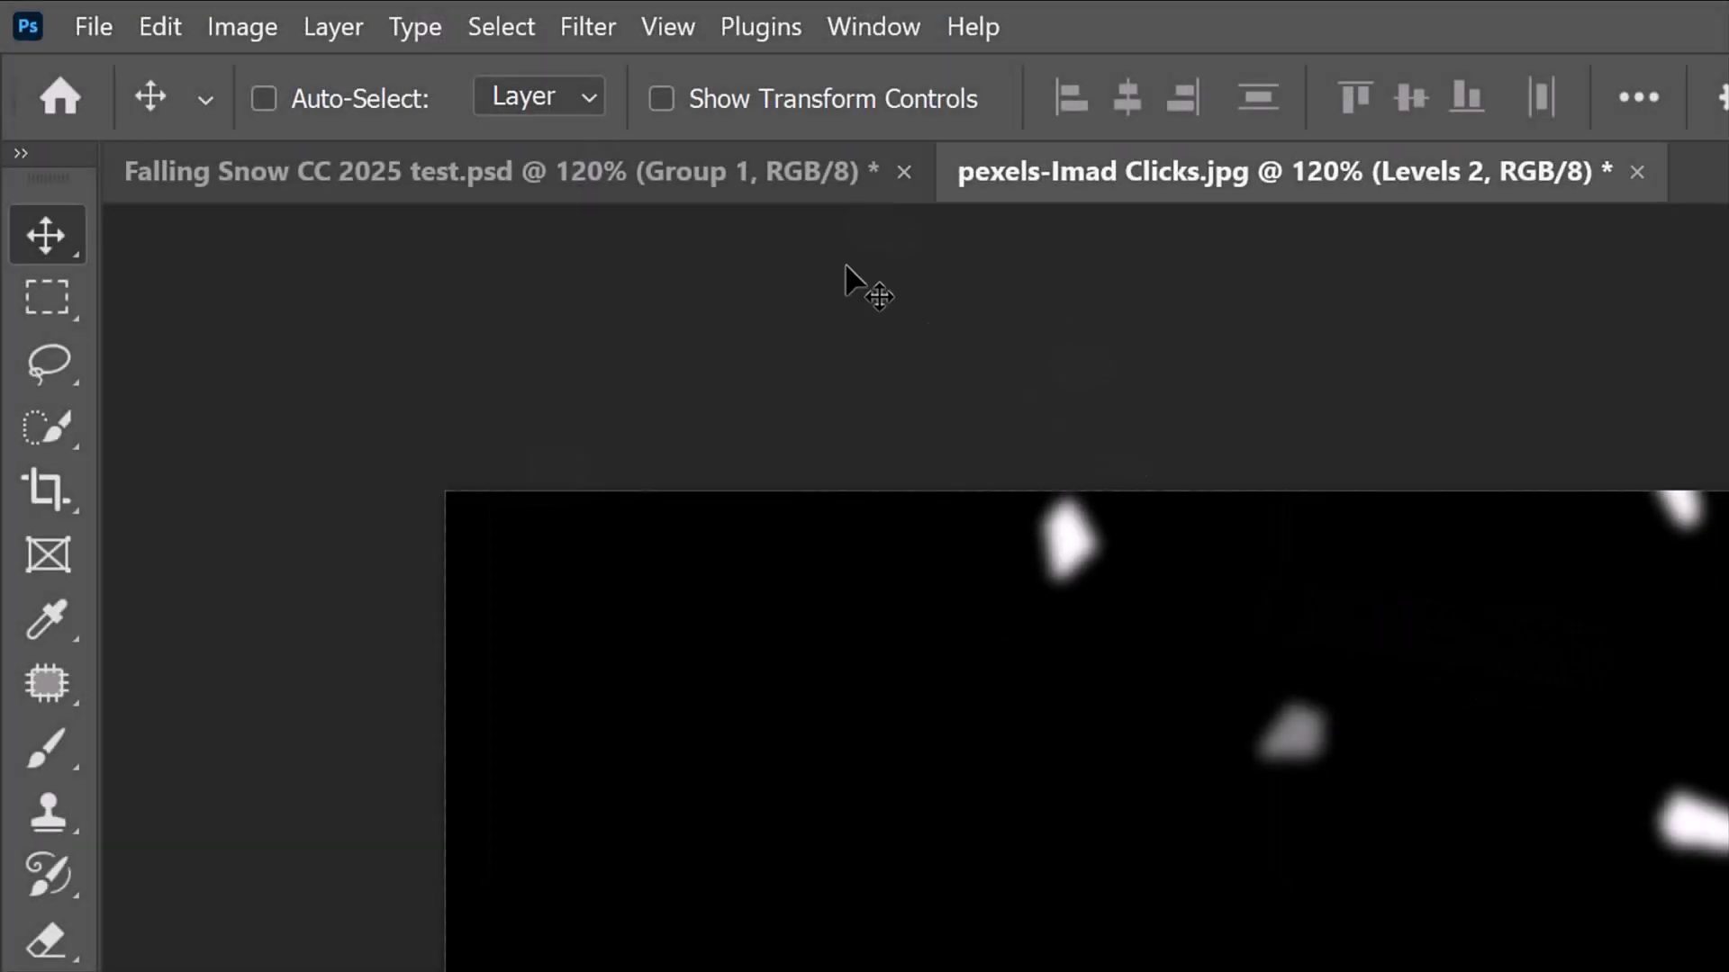
pyautogui.click(577, 29)
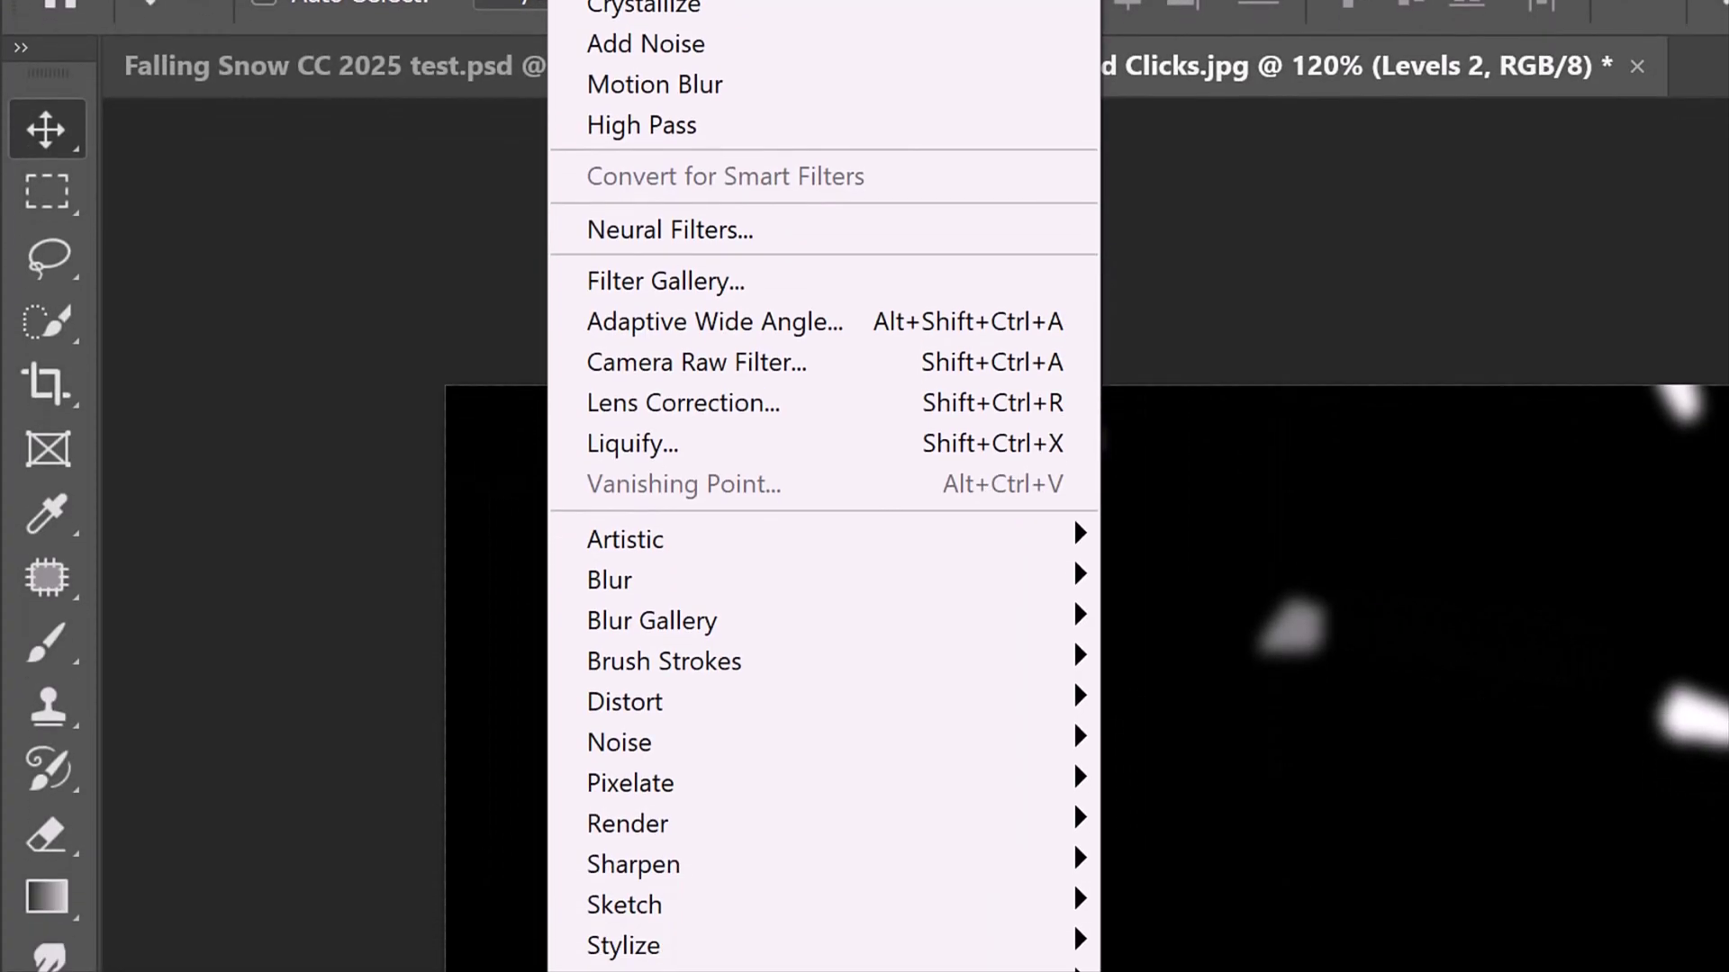
pyautogui.moveTo(609, 474)
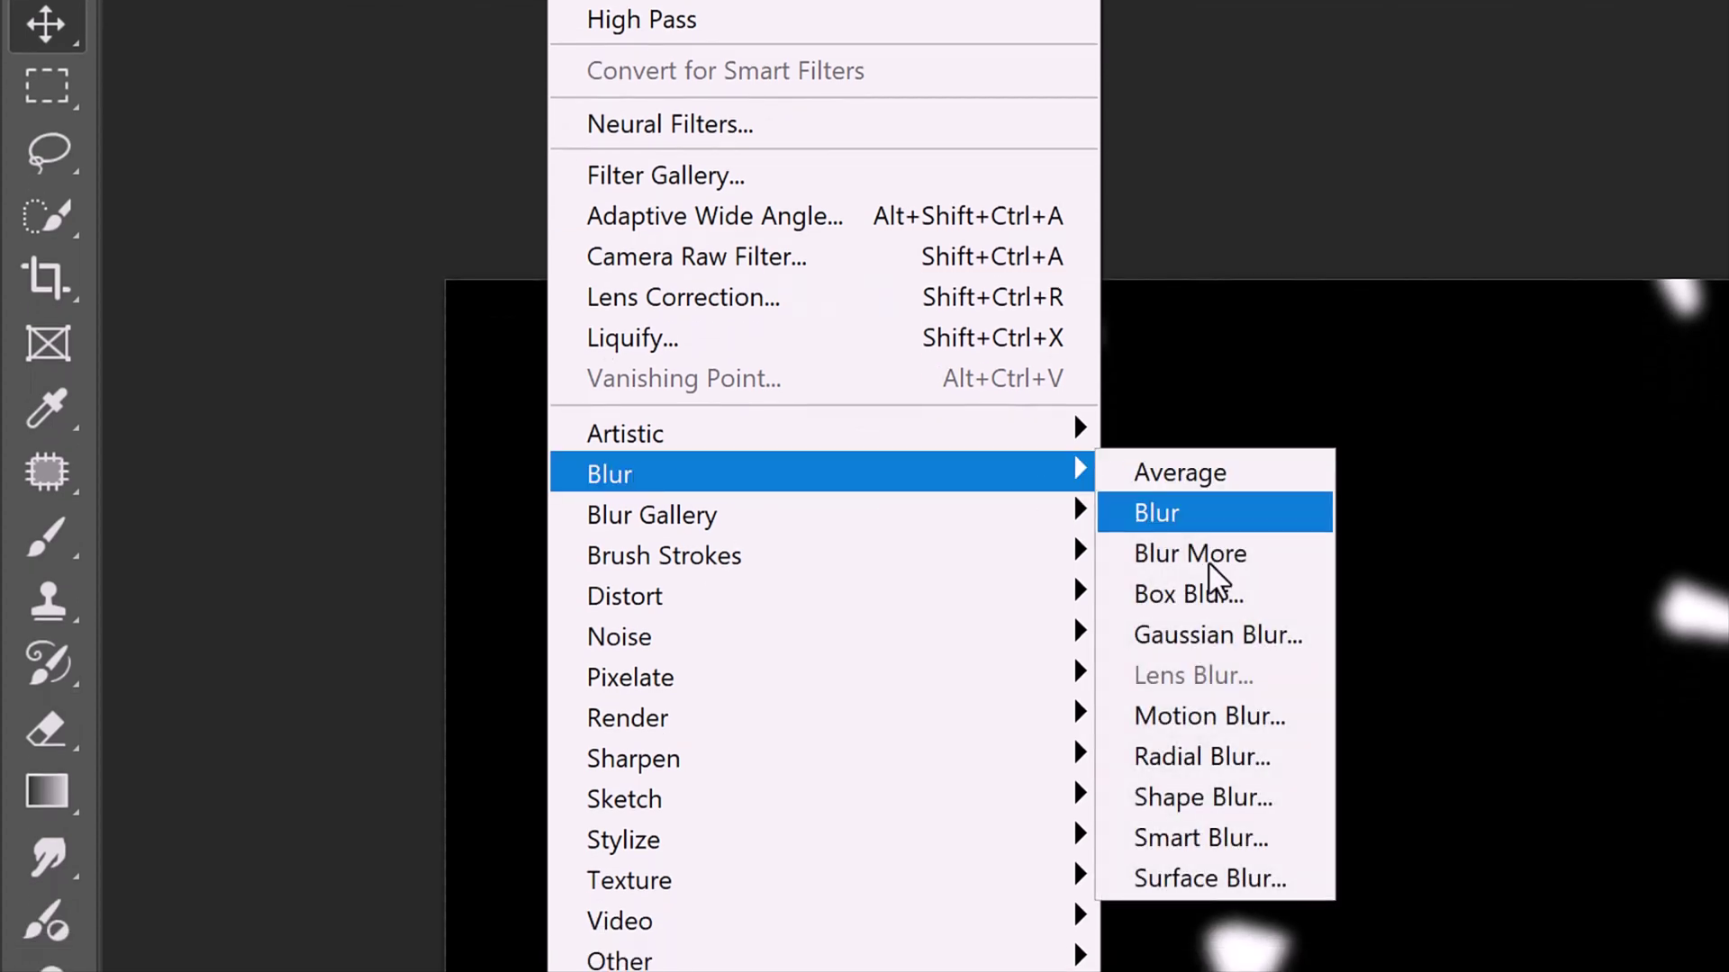
pyautogui.click(1186, 719)
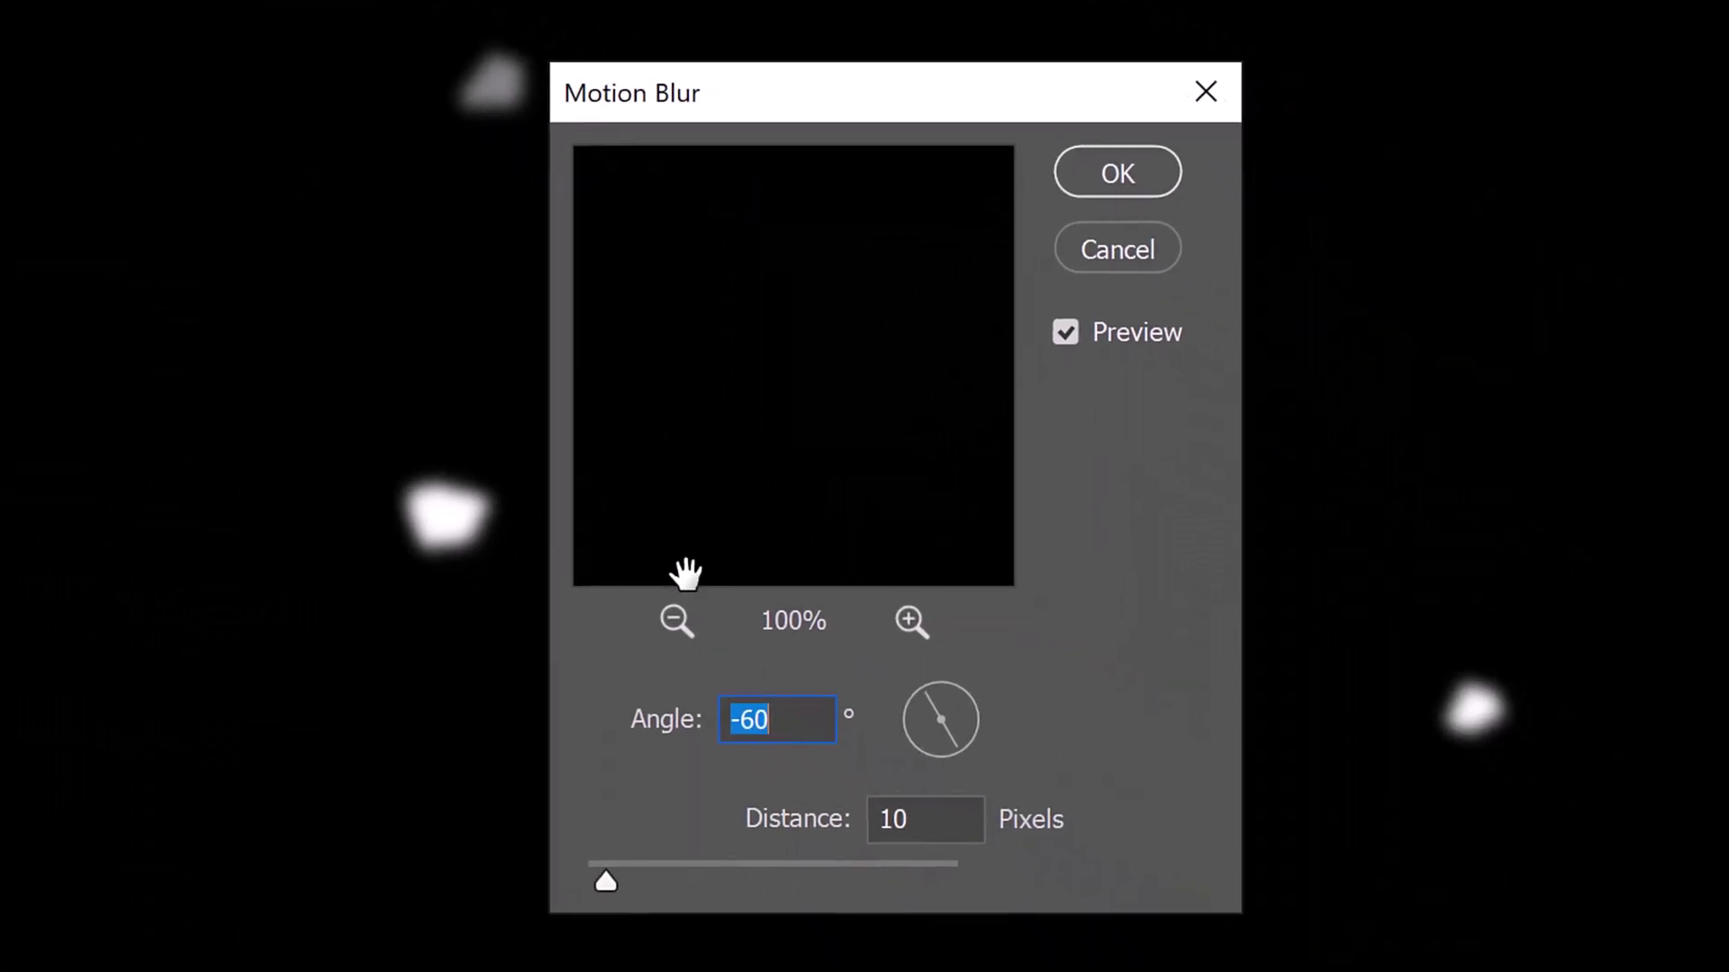
pyautogui.press('Tab')
pyautogui.write('40')
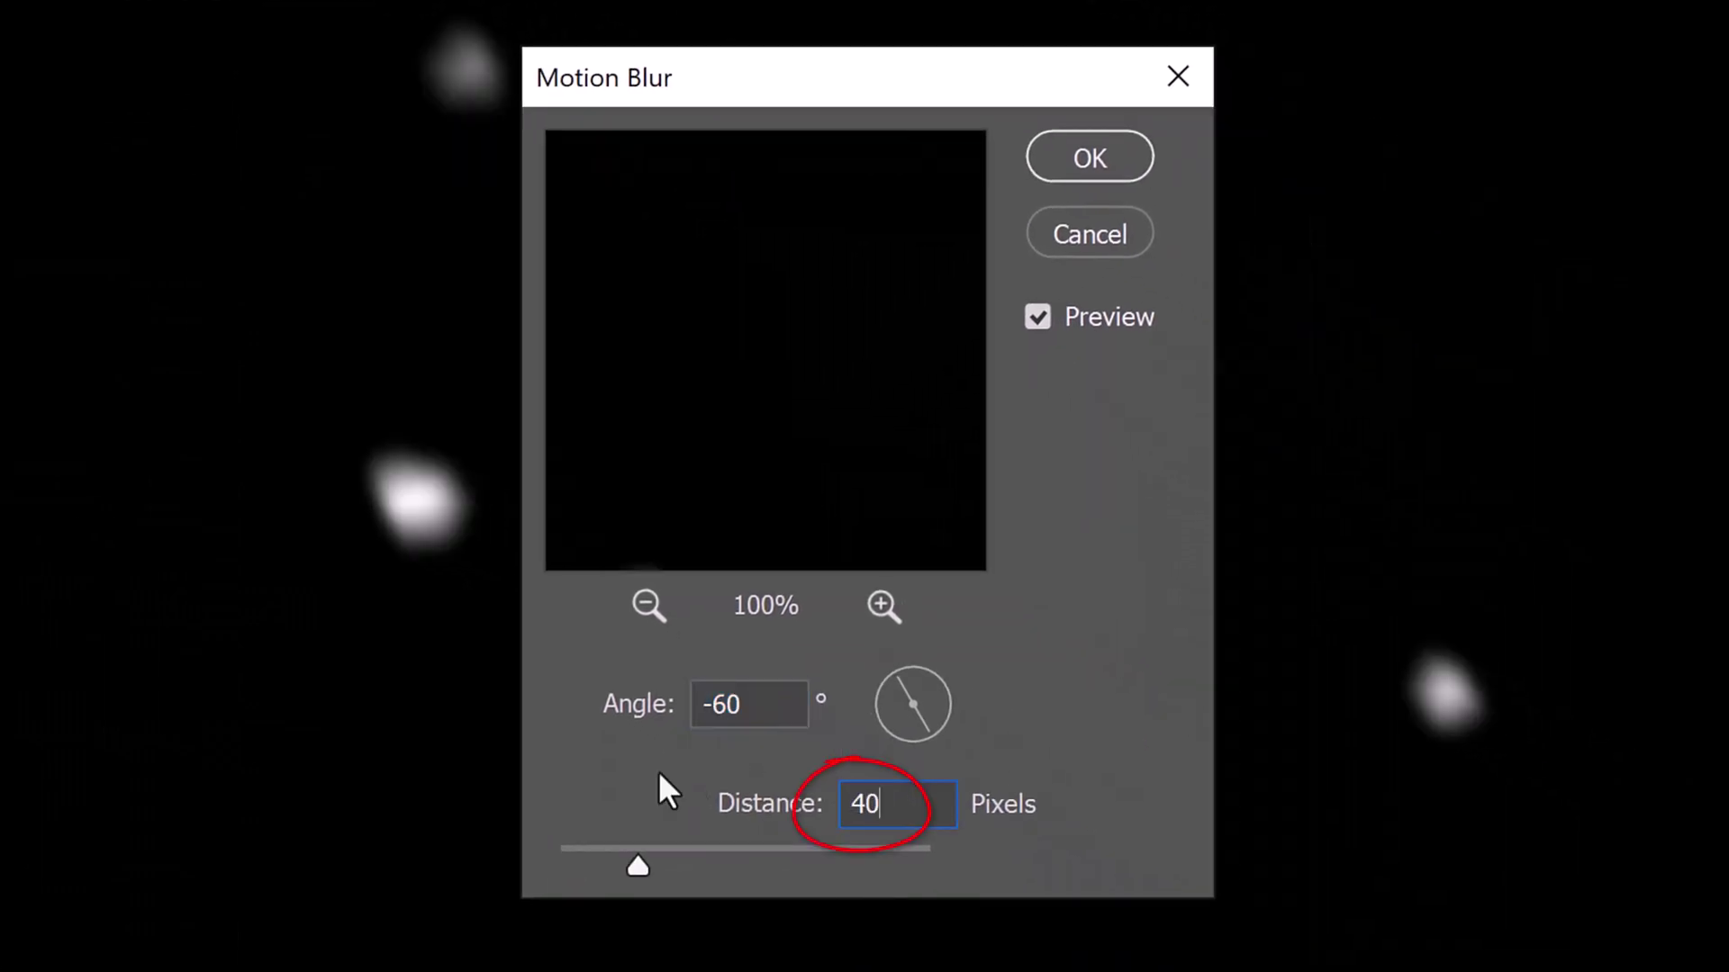
pyautogui.click(1082, 163)
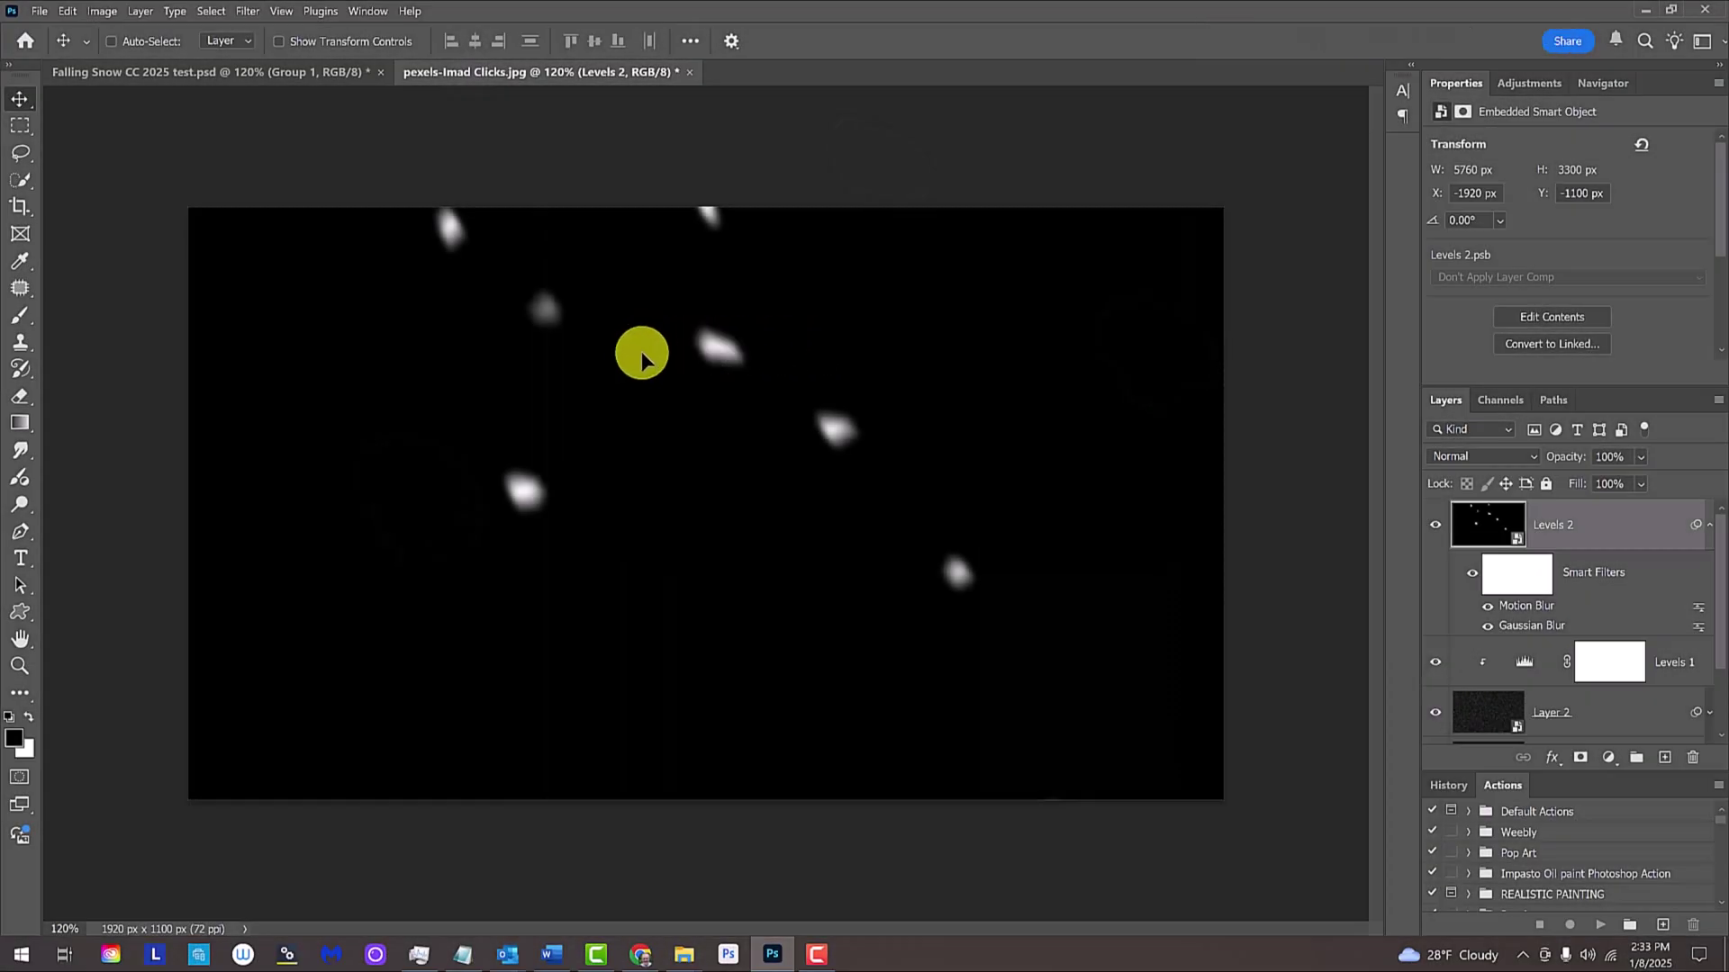
# Move the Levels 2 flakes right and down, set Screen blending, and collapse its filters
pyautogui.moveTo(639, 338)
pyautogui.mouseDown()
pyautogui.moveTo(792, 442)
pyautogui.moveTo(705, 433)
pyautogui.mouseUp()
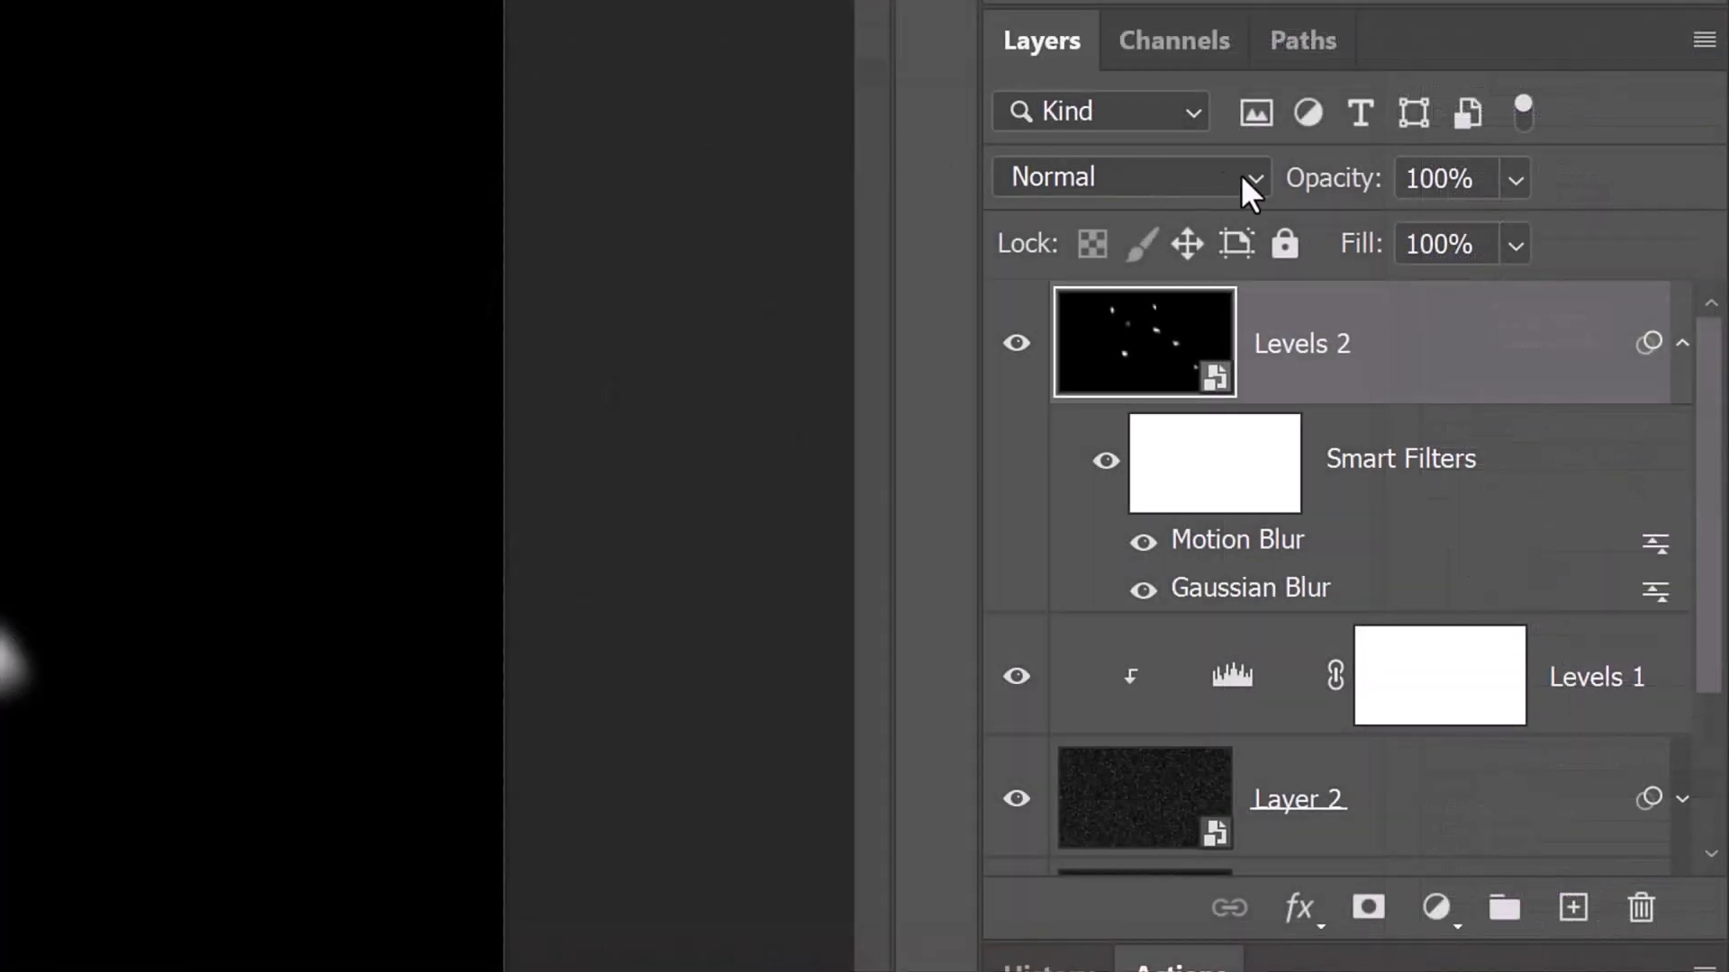
pyautogui.click(1241, 175)
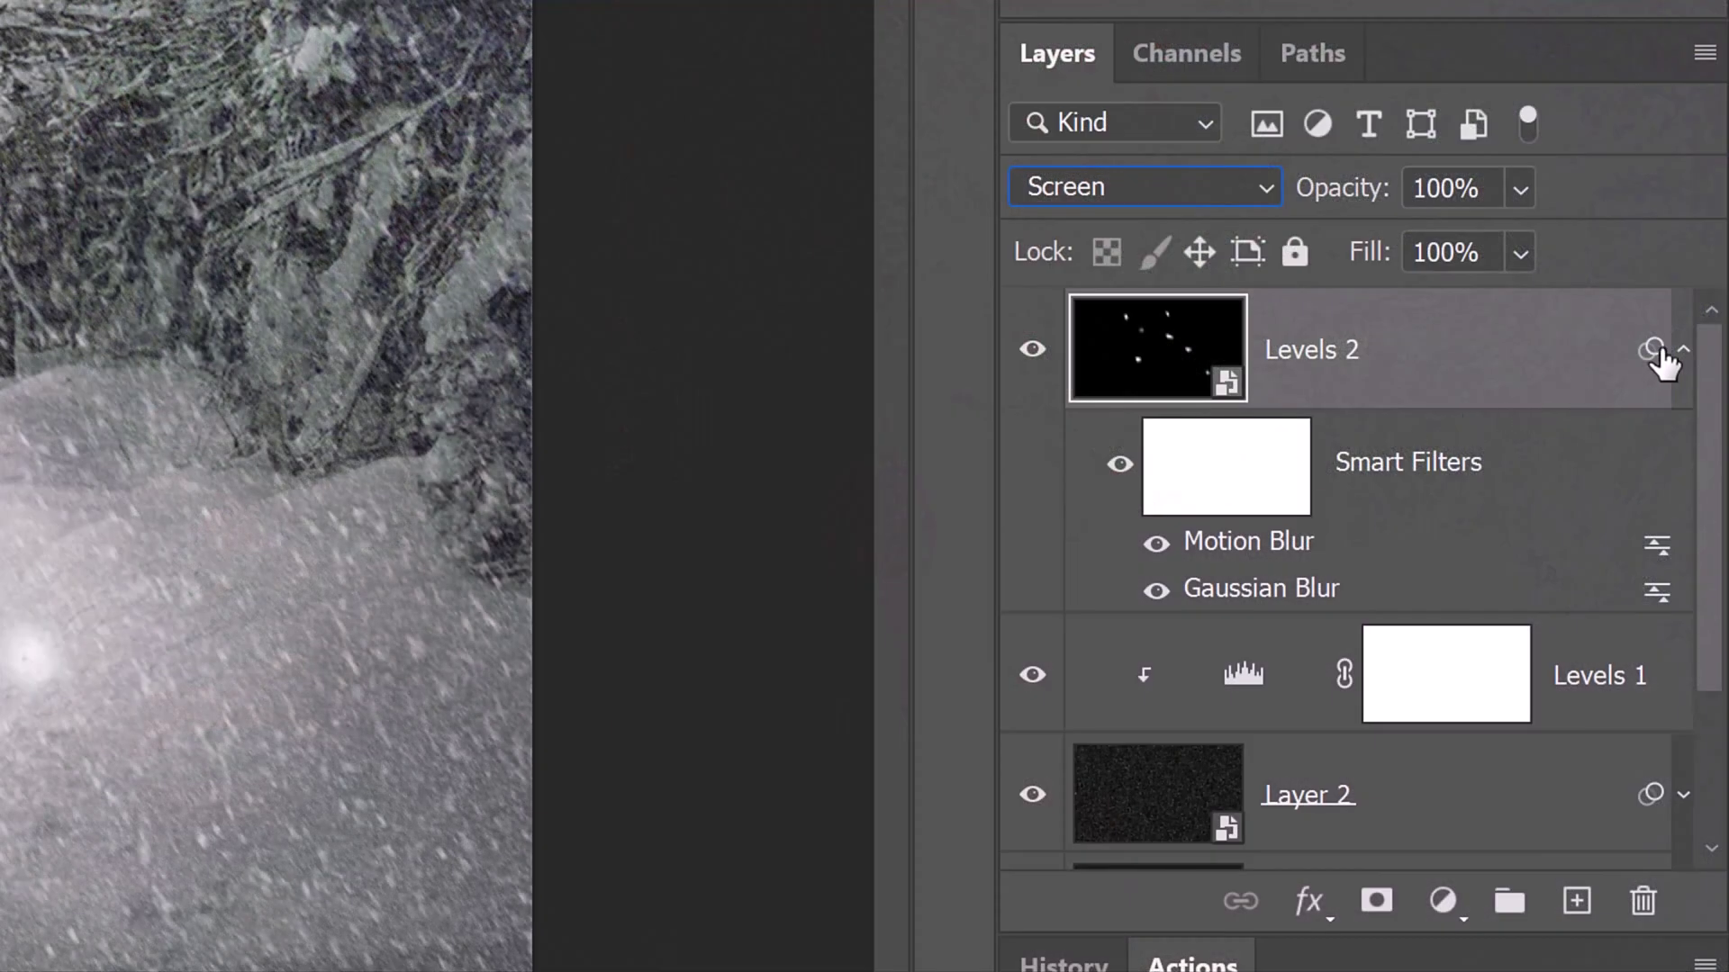
pyautogui.click(1684, 351)
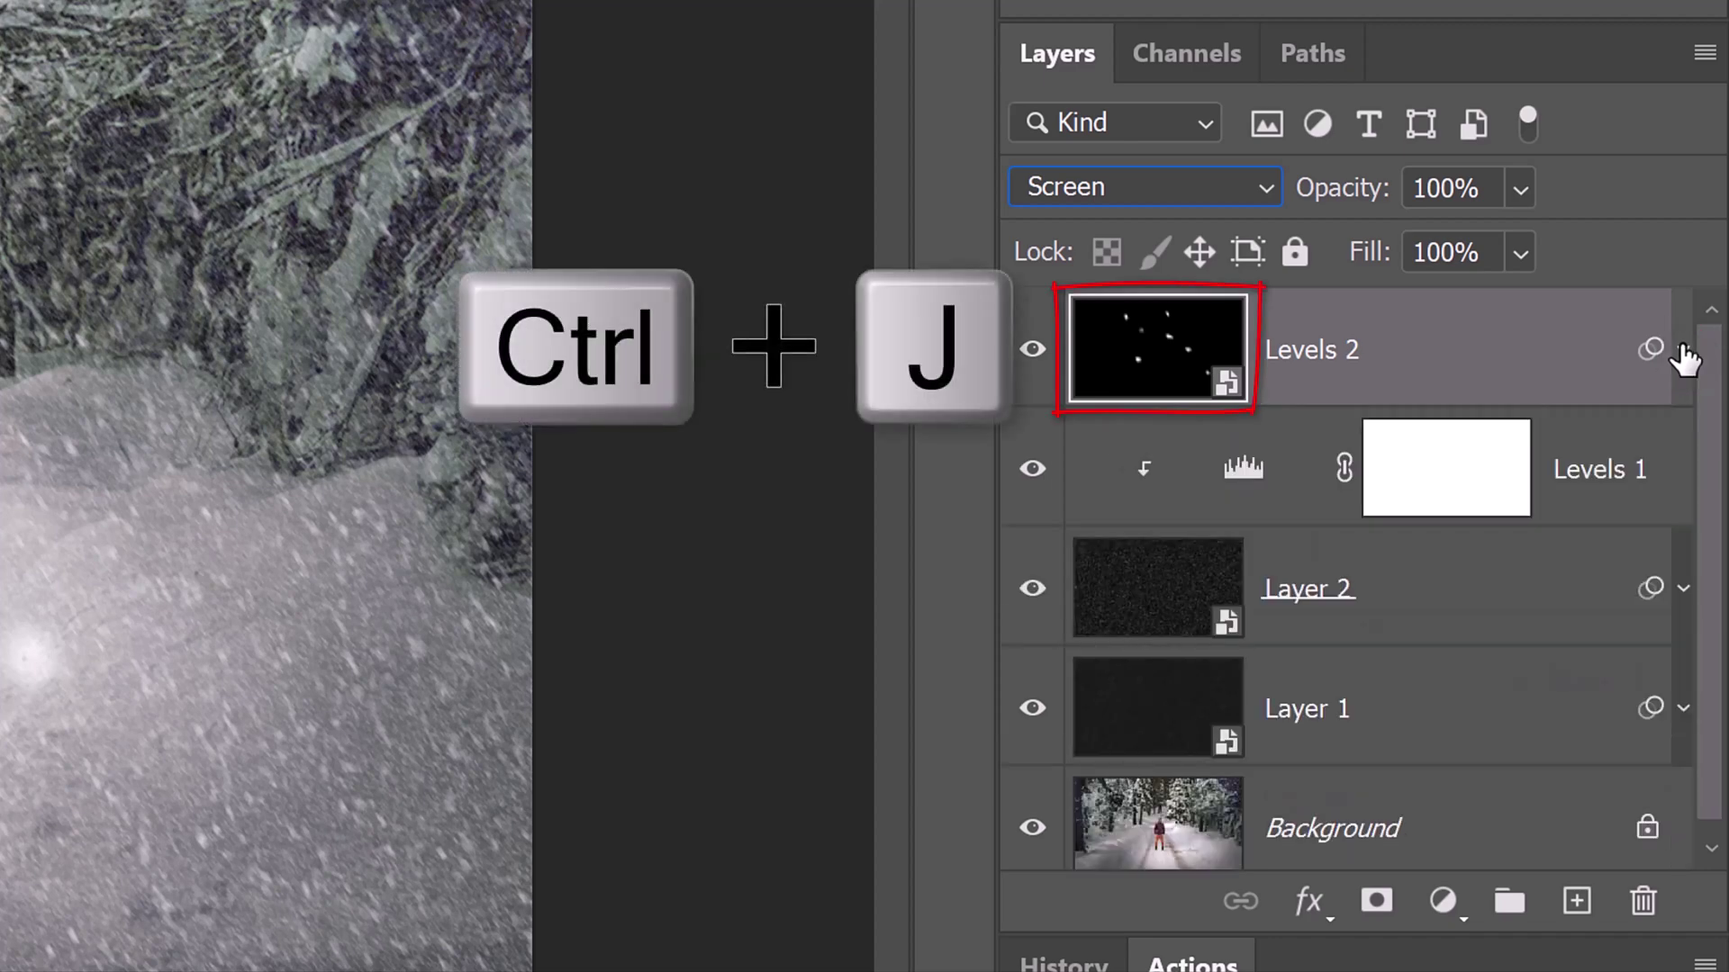
# Duplicate the Levels 2 snowflake layer and set the copy's opacity to 50%
pyautogui.hotkey('ctrl', 'j')
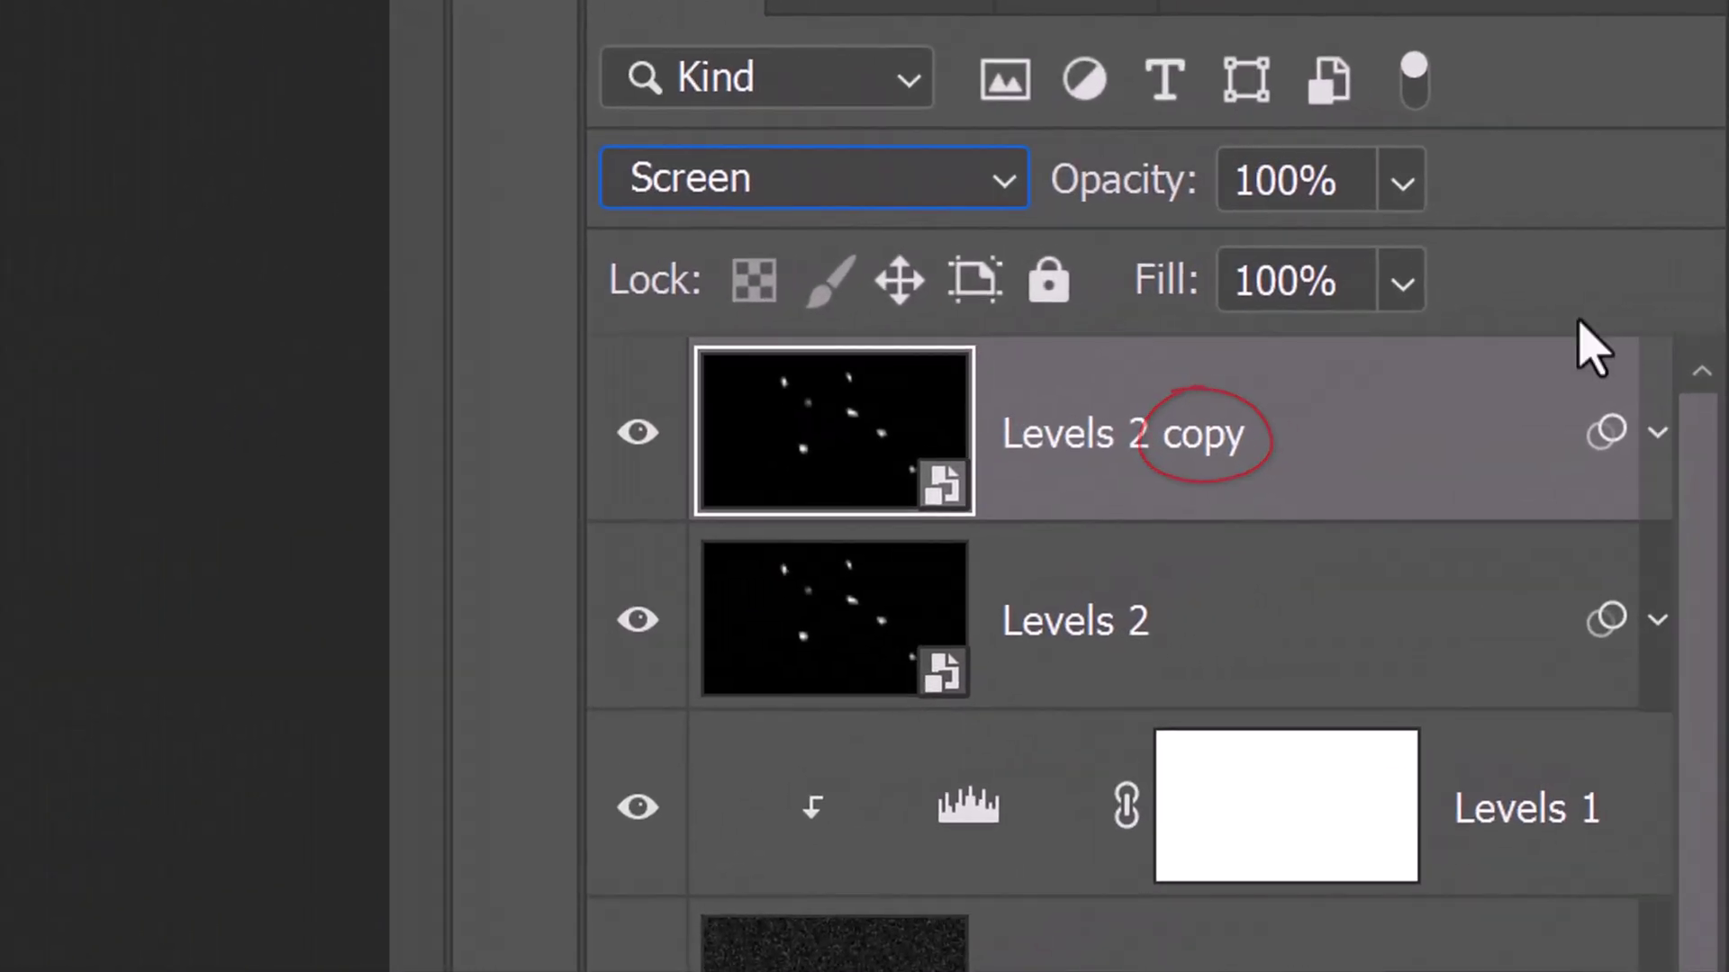
pyautogui.press('5')
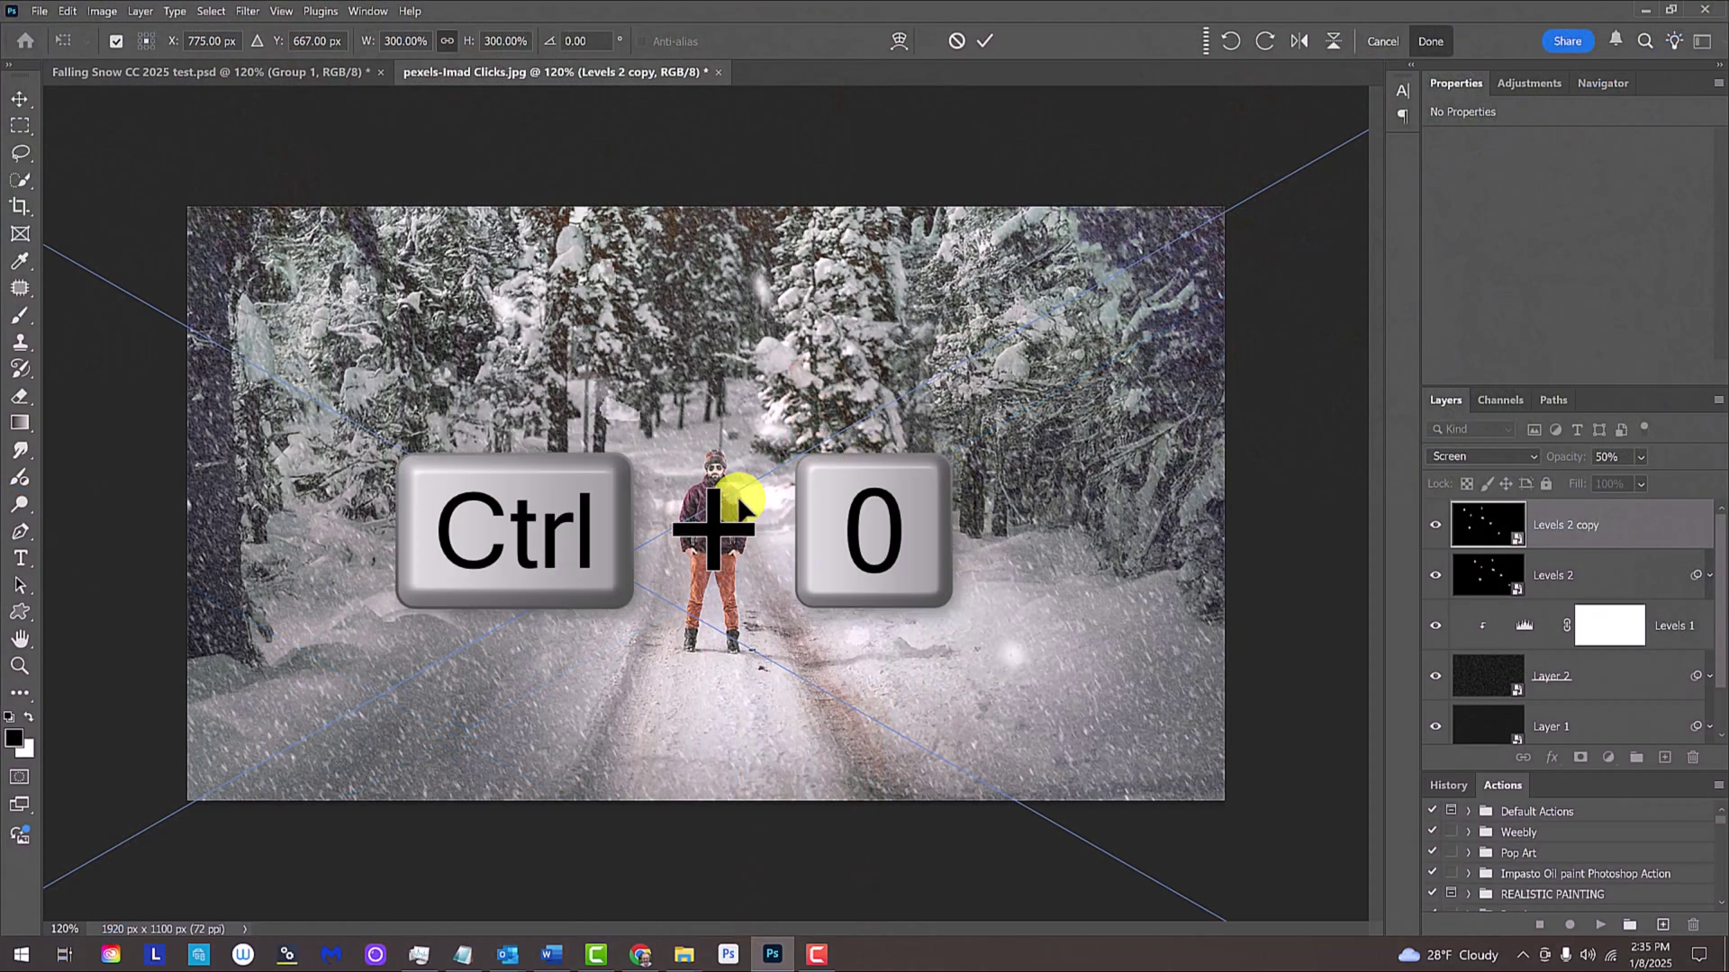
pyautogui.hotkey('ctrl', '0')
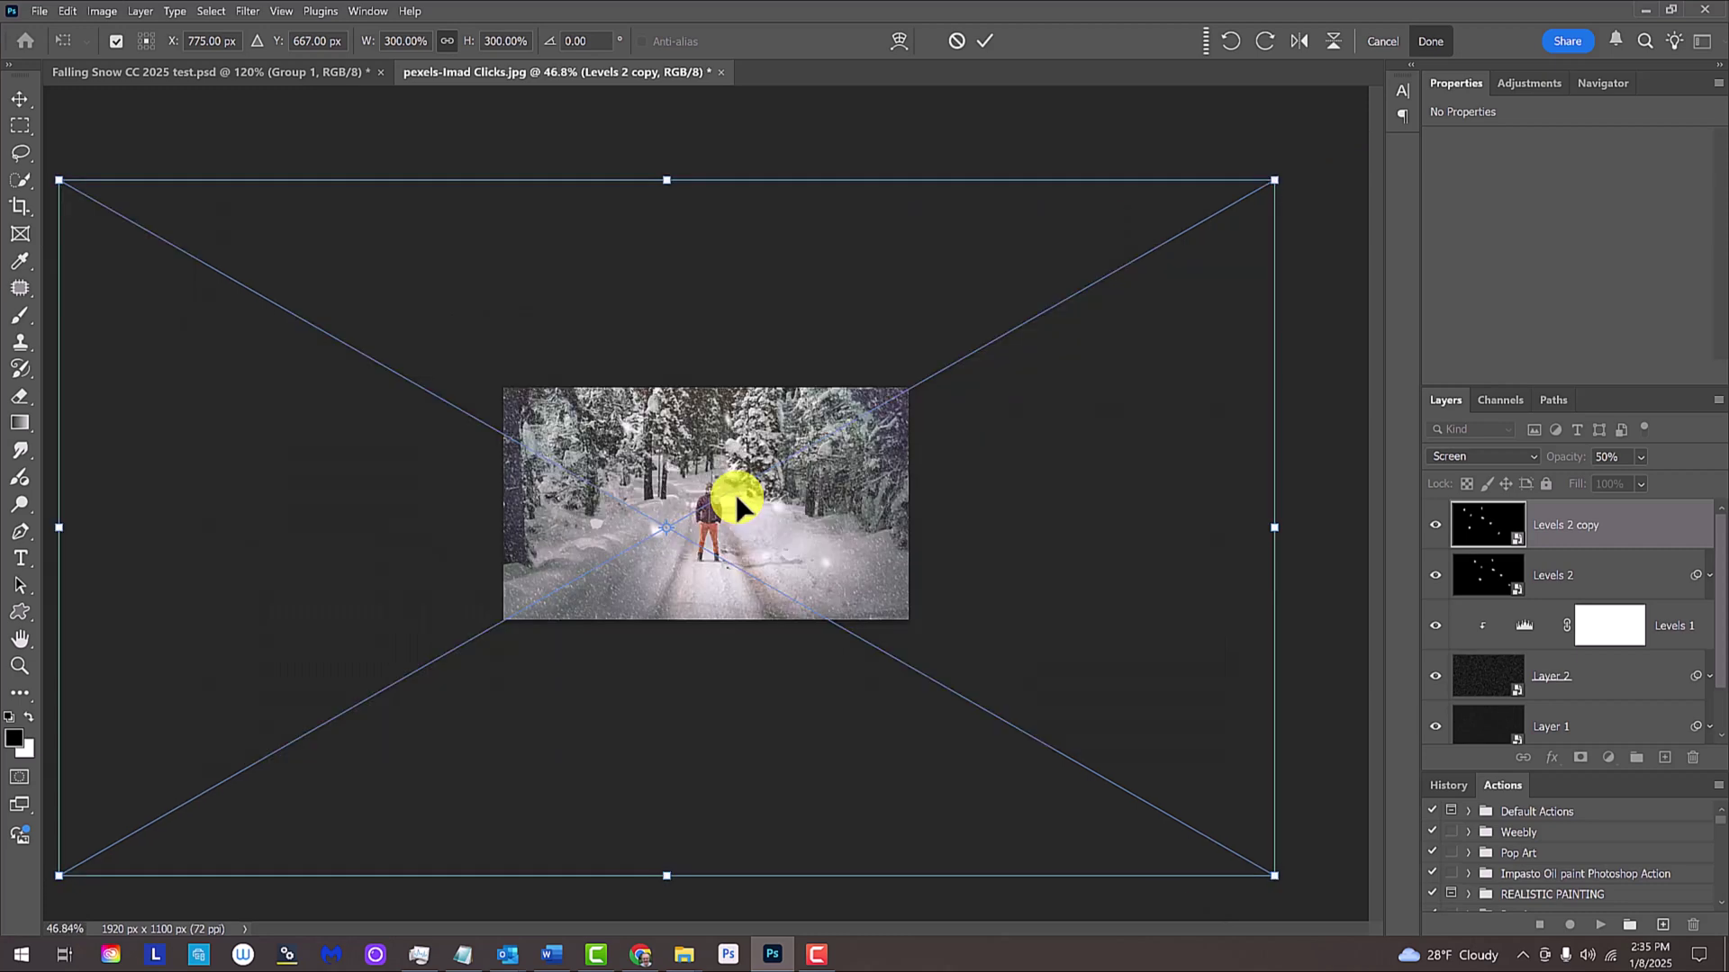
# Rotate the Levels 2 copy about -49°, shift it right and up, and apply the transform
pyautogui.click(681, 153)
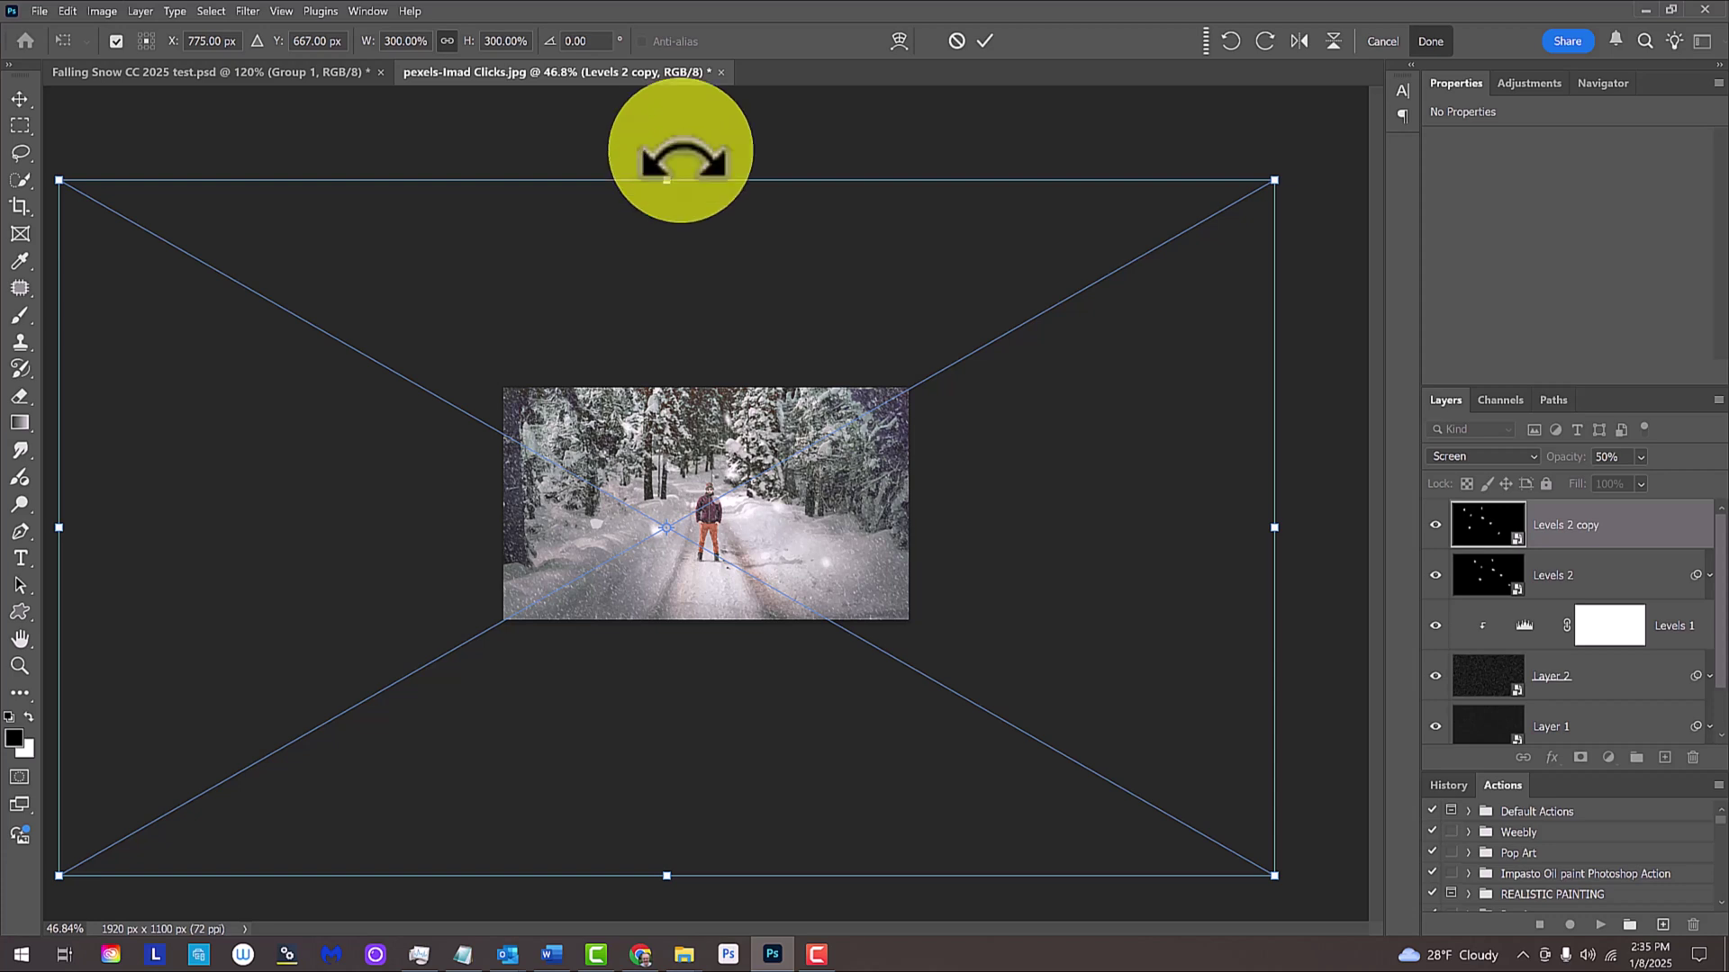
pyautogui.moveTo(681, 152)
pyautogui.mouseDown()
pyautogui.moveTo(380, 230)
pyautogui.moveTo(372, 250)
pyautogui.mouseUp()
pyautogui.moveTo(501, 414)
pyautogui.mouseDown()
pyautogui.moveTo(552, 407)
pyautogui.moveTo(538, 395)
pyautogui.mouseUp()
pyautogui.press('Return')
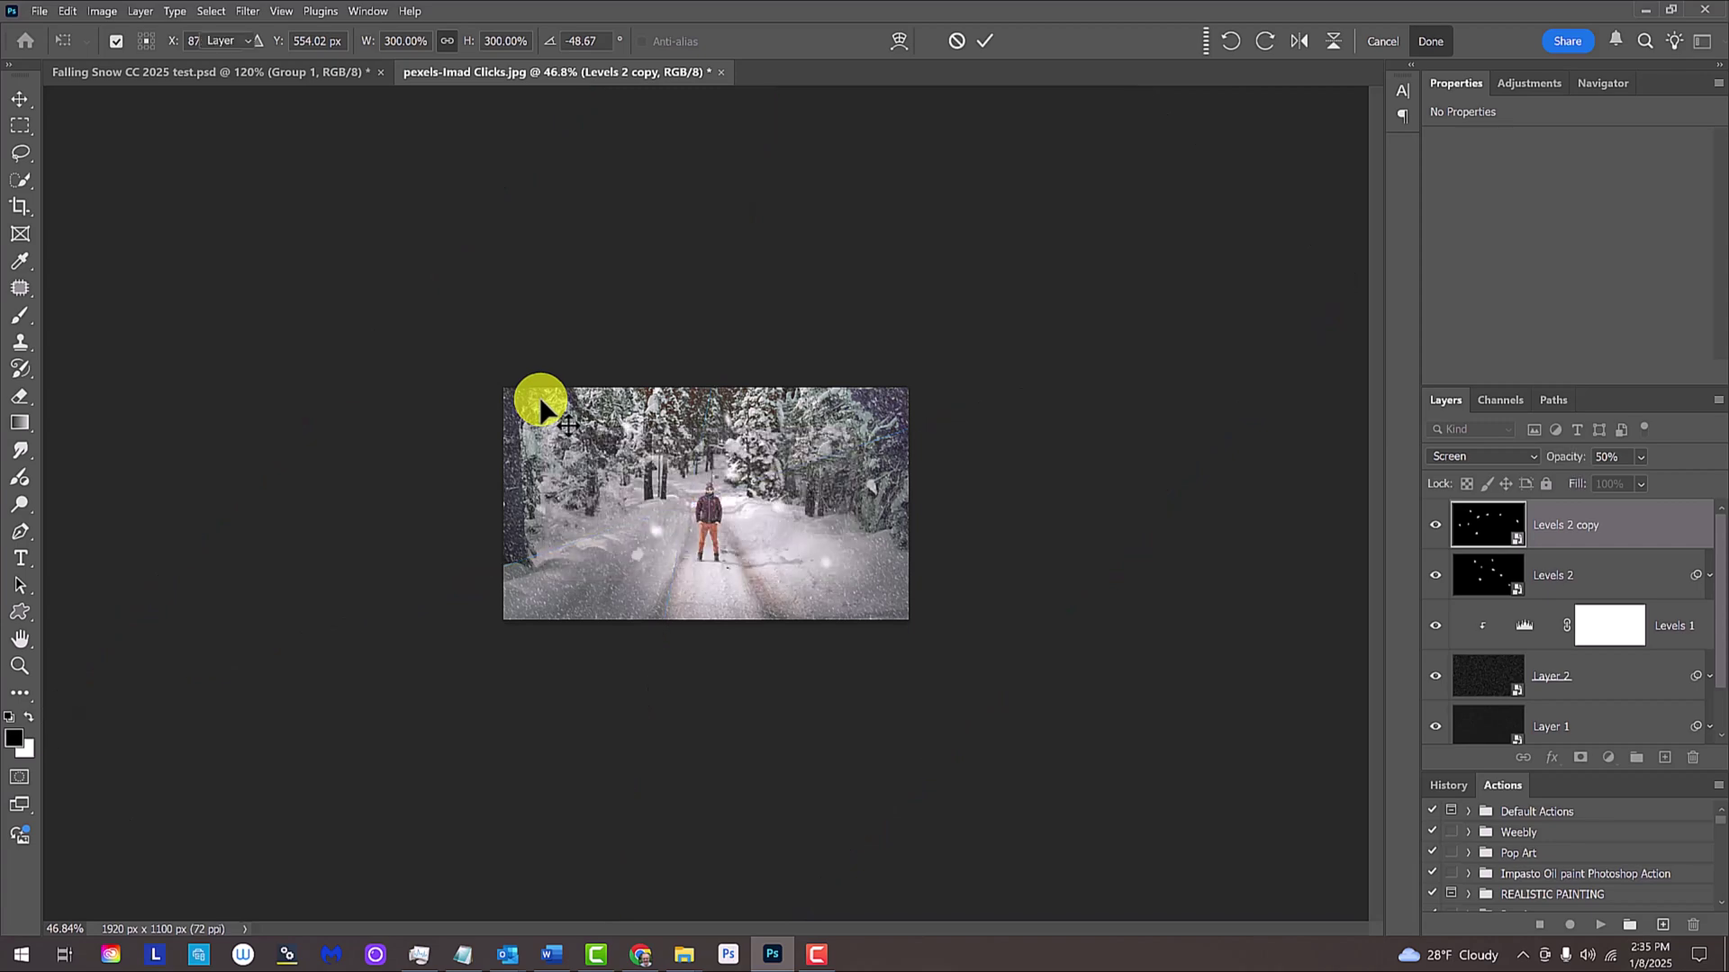
pyautogui.hotkey('ctrl', '0')
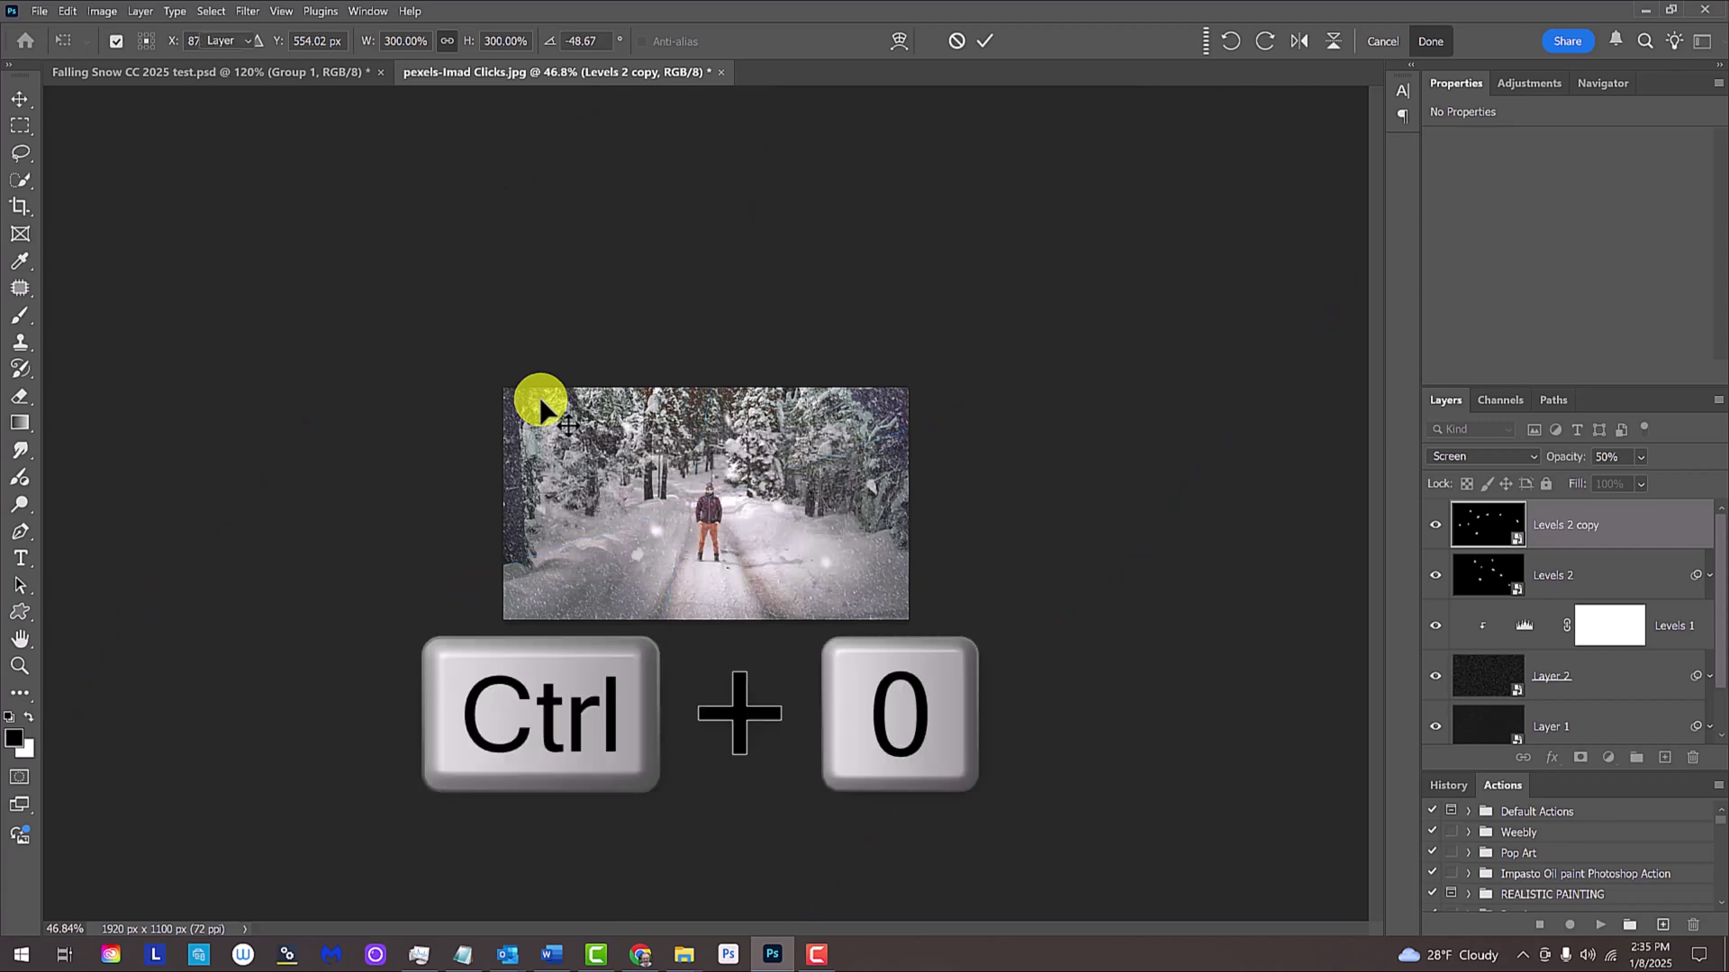